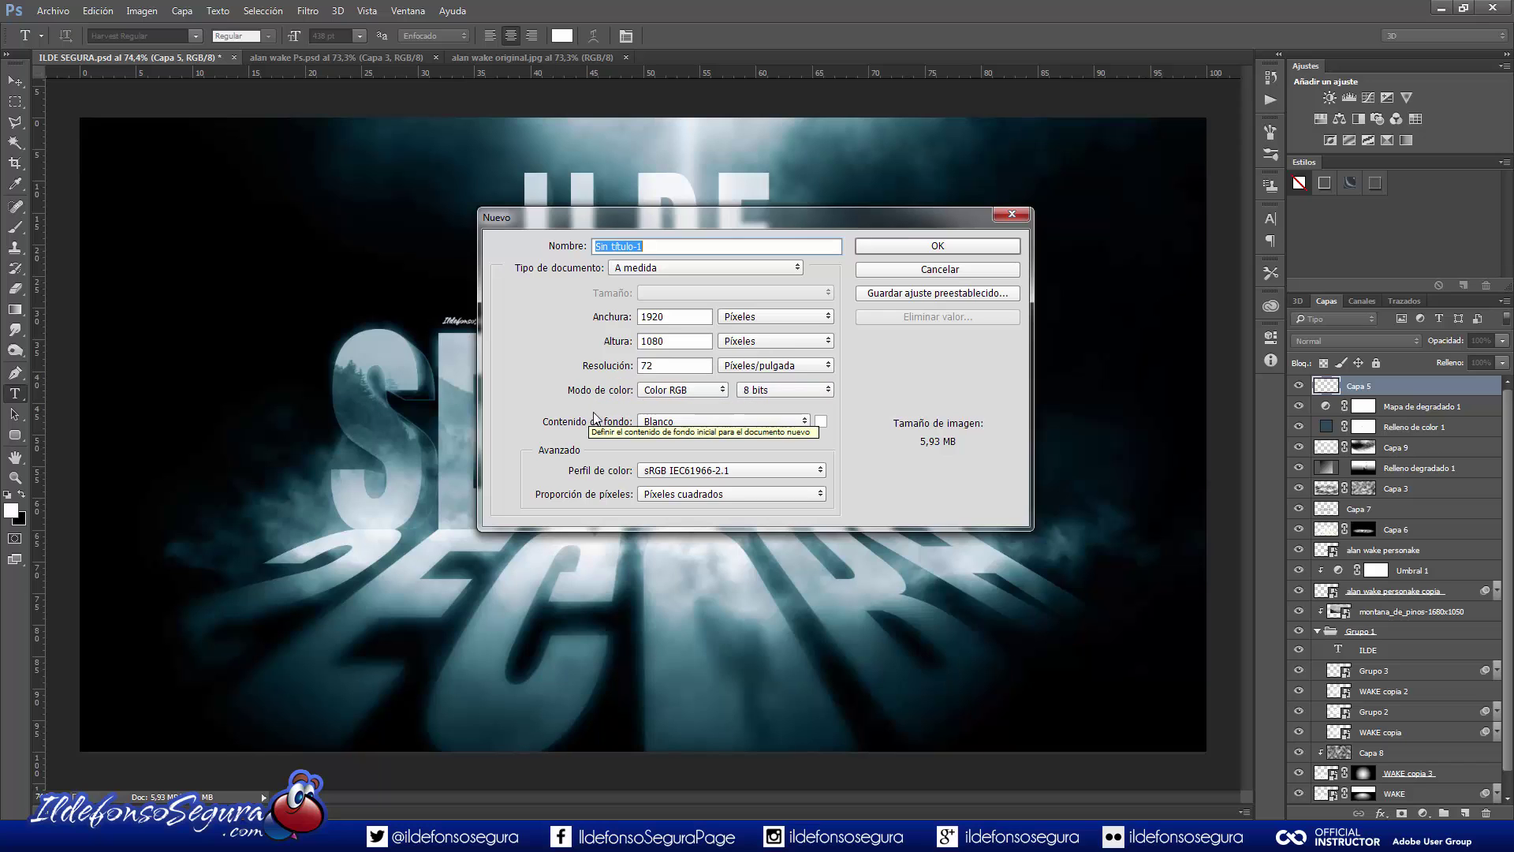
Create a new 1920 x 1080 pixel, 72 ppi RGB document and invert its white background to black.
left_click(911, 248)
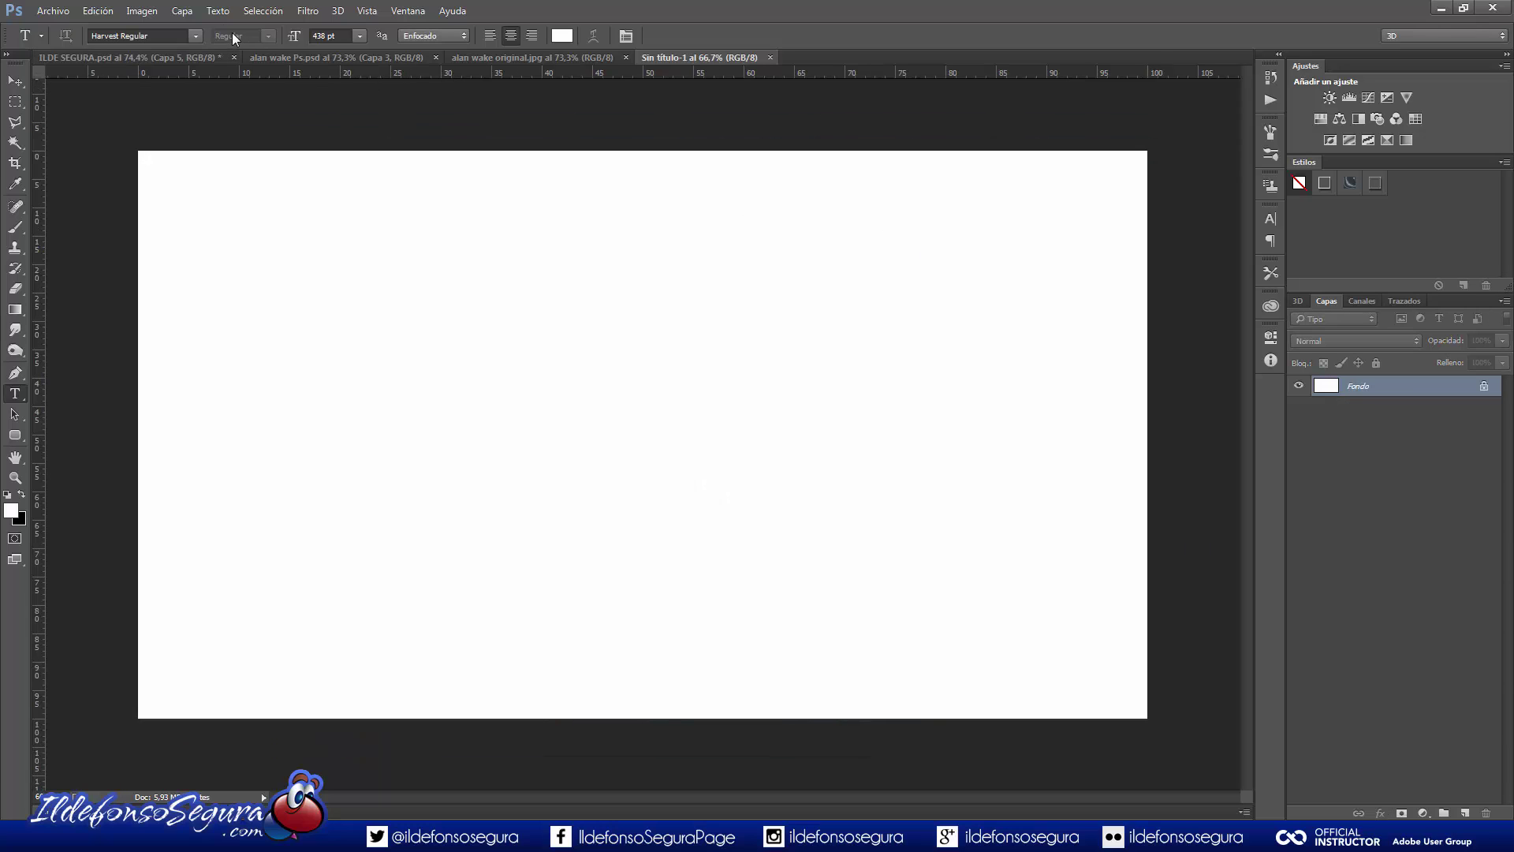
left_click(142, 11)
mouse_move(241, 52)
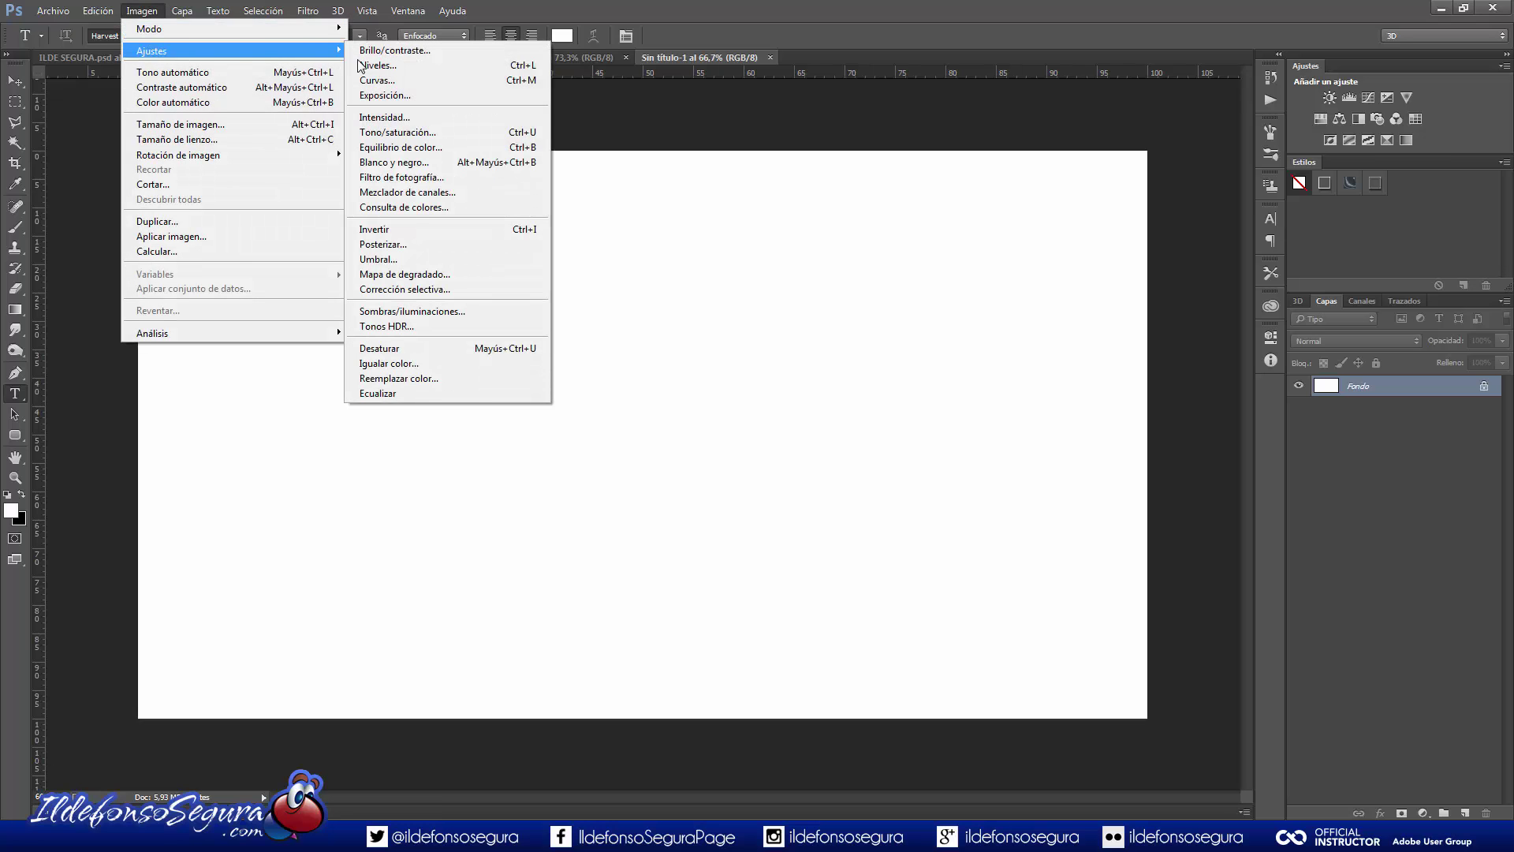
left_click(421, 231)
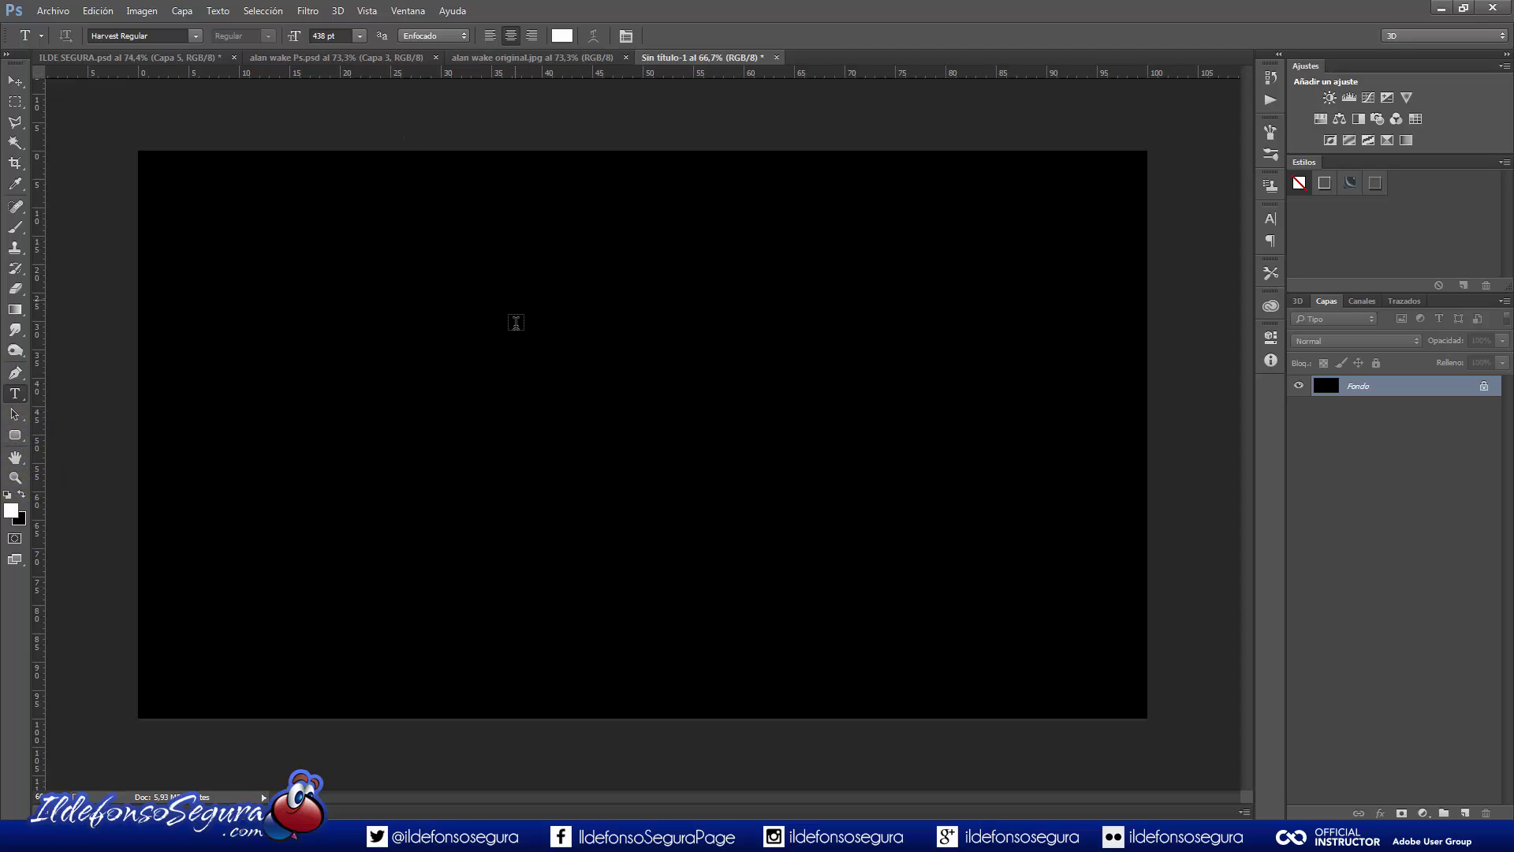
Add the white text ALAN on the canvas in Harvest Regular at 438 pt.
left_click(537, 397)
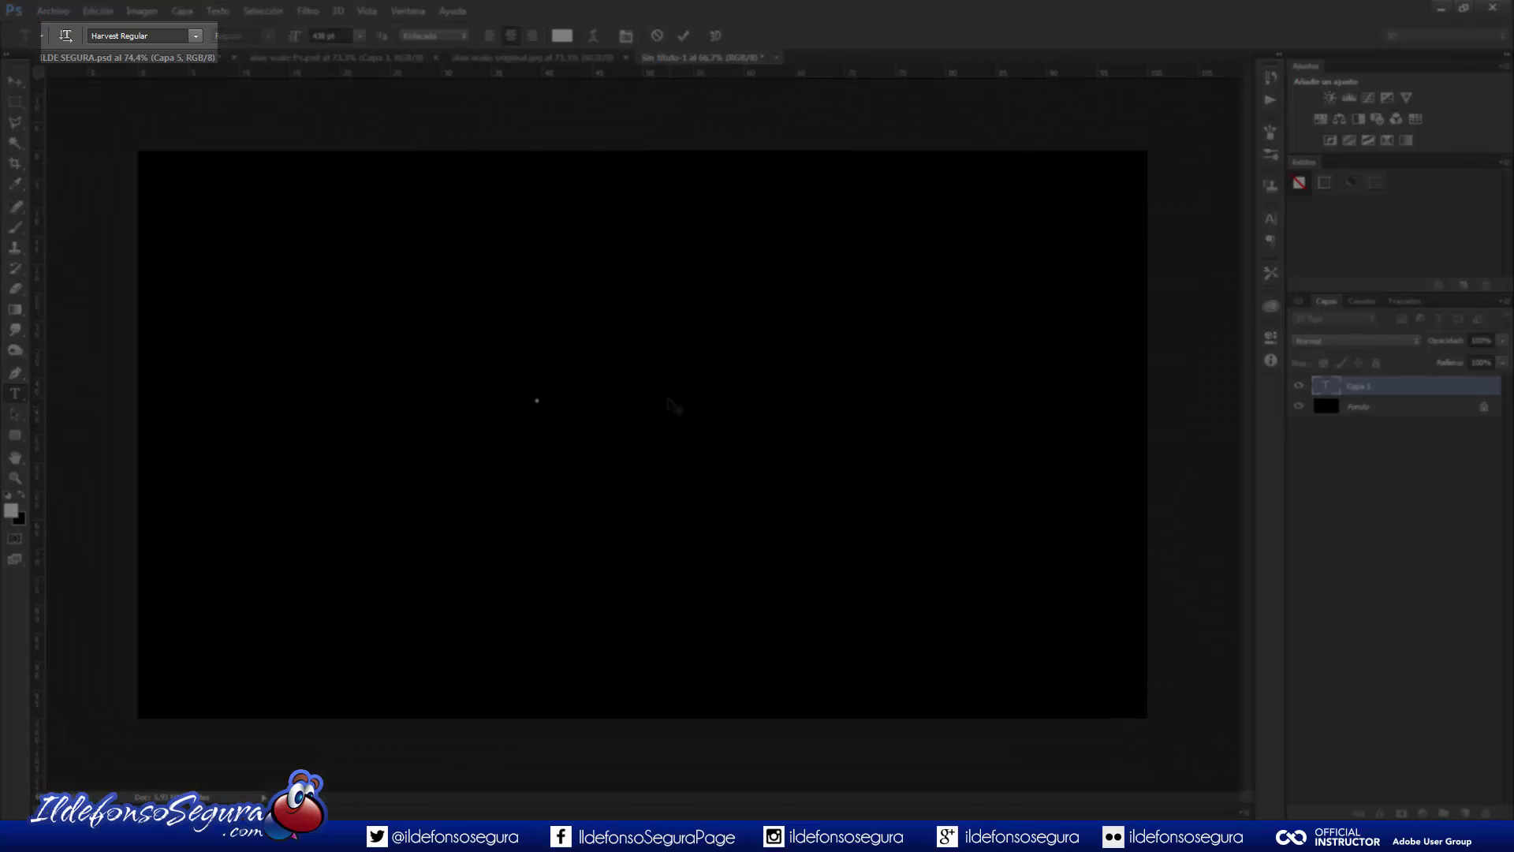
type("ALAN")
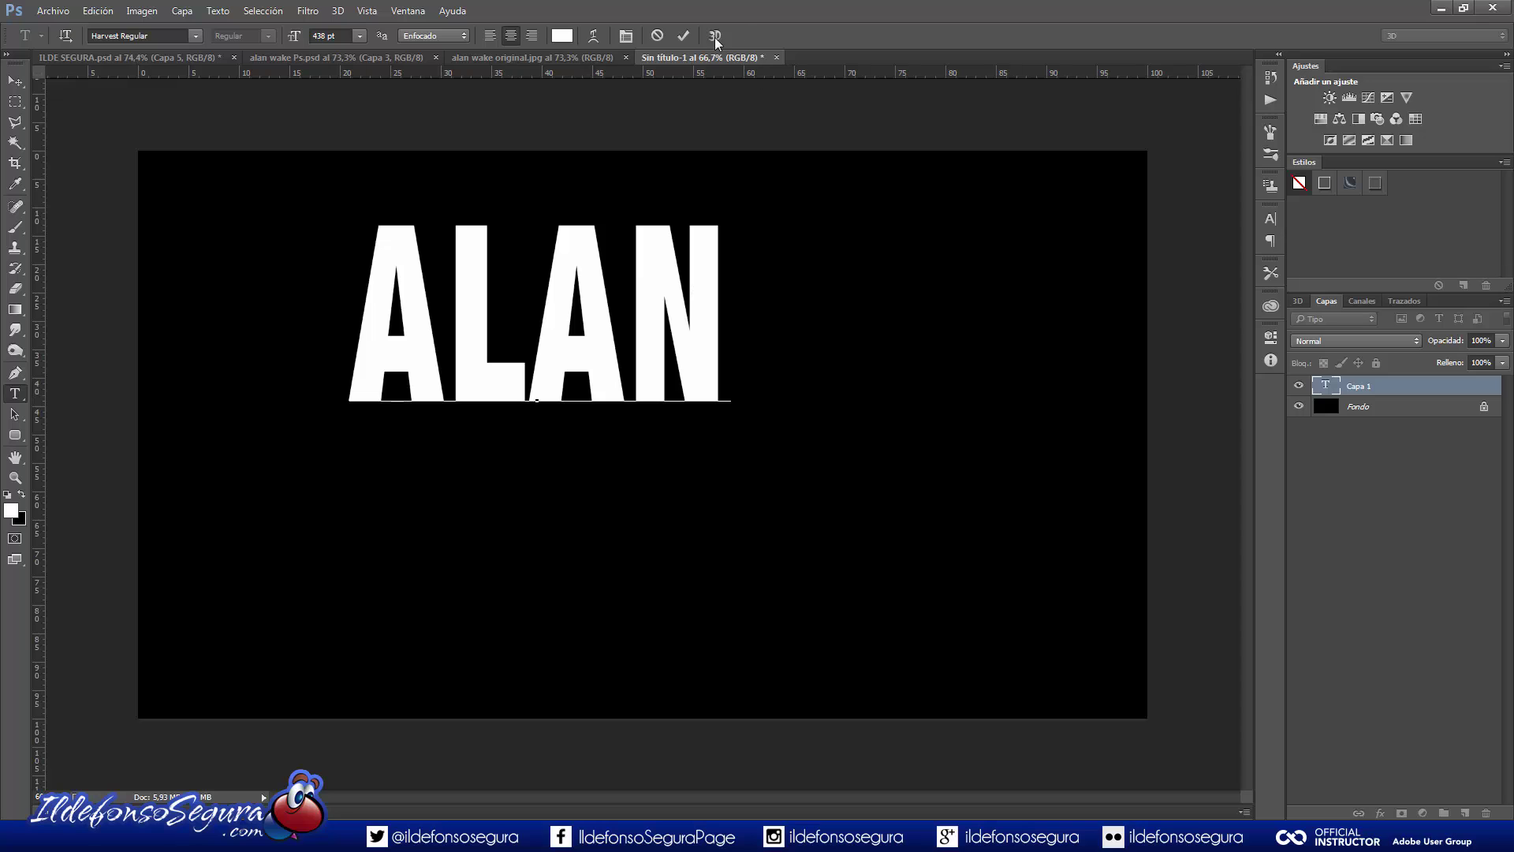
left_click(685, 40)
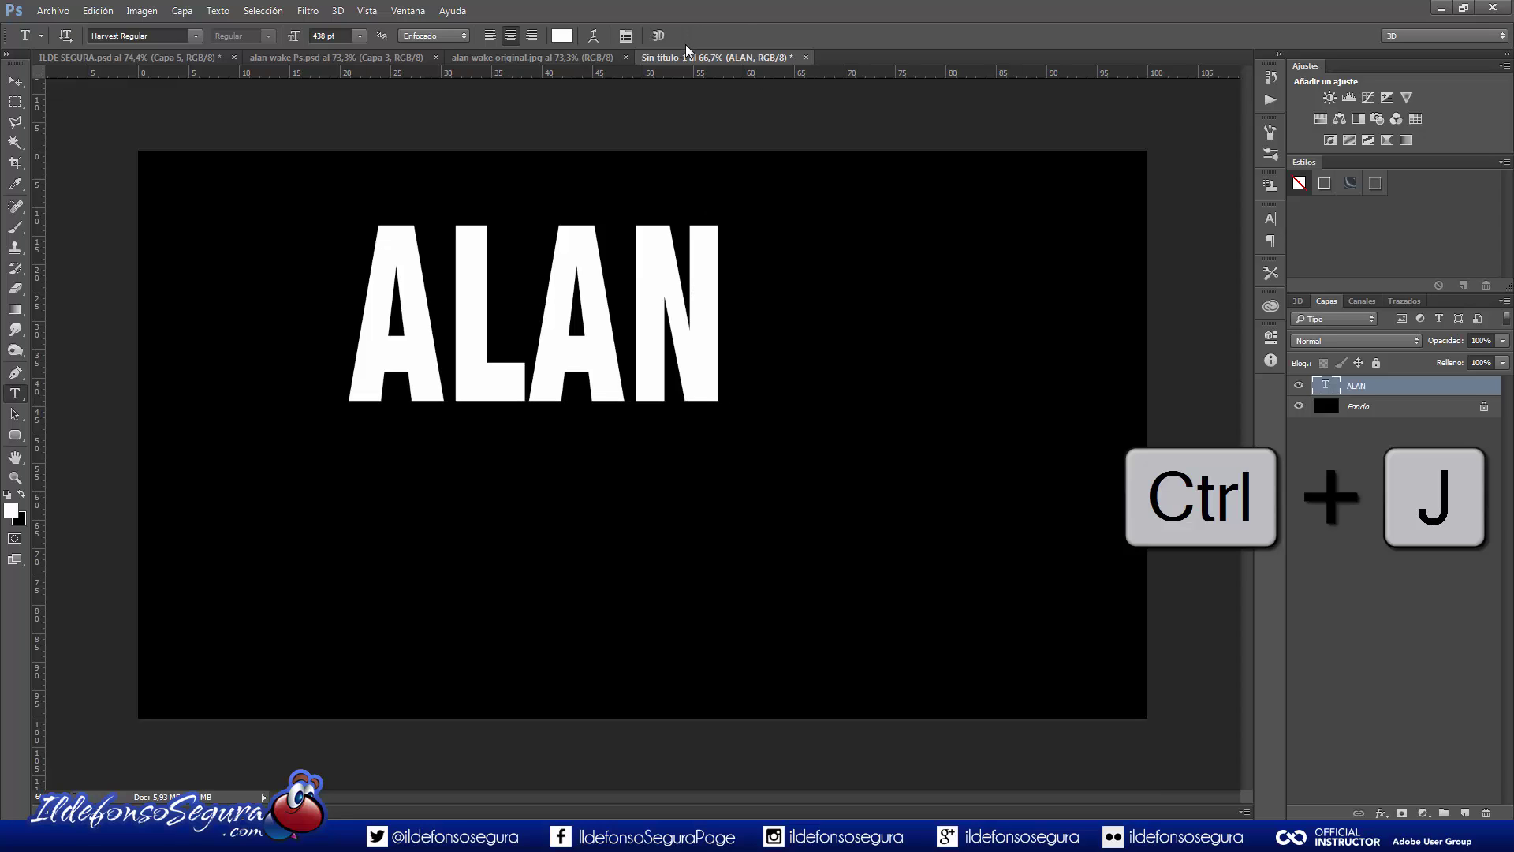
Duplicate the ALAN text layer and move the copy straight down until it sits just below the original.
key("ctrl+j")
key("ctrl+shift+Down")
key("ctrl+shift+Down")
key("ctrl+shift+Down")
key("ctrl+shift+Down")
key("ctrl+shift+Down")
key("ctrl+shift+Down")
key("ctrl+shift+Down")
key("ctrl+shift+Down")
key("ctrl+shift+Down")
key("ctrl+shift+Down")
key("ctrl+shift+Down")
key("ctrl+shift+Down")
key("ctrl+shift+Down")
key("ctrl+shift+Down")
key("ctrl+shift+Down")
key("ctrl+shift+Down")
key("ctrl+shift+Down")
key("ctrl+shift+Down")
key("ctrl+shift+Down")
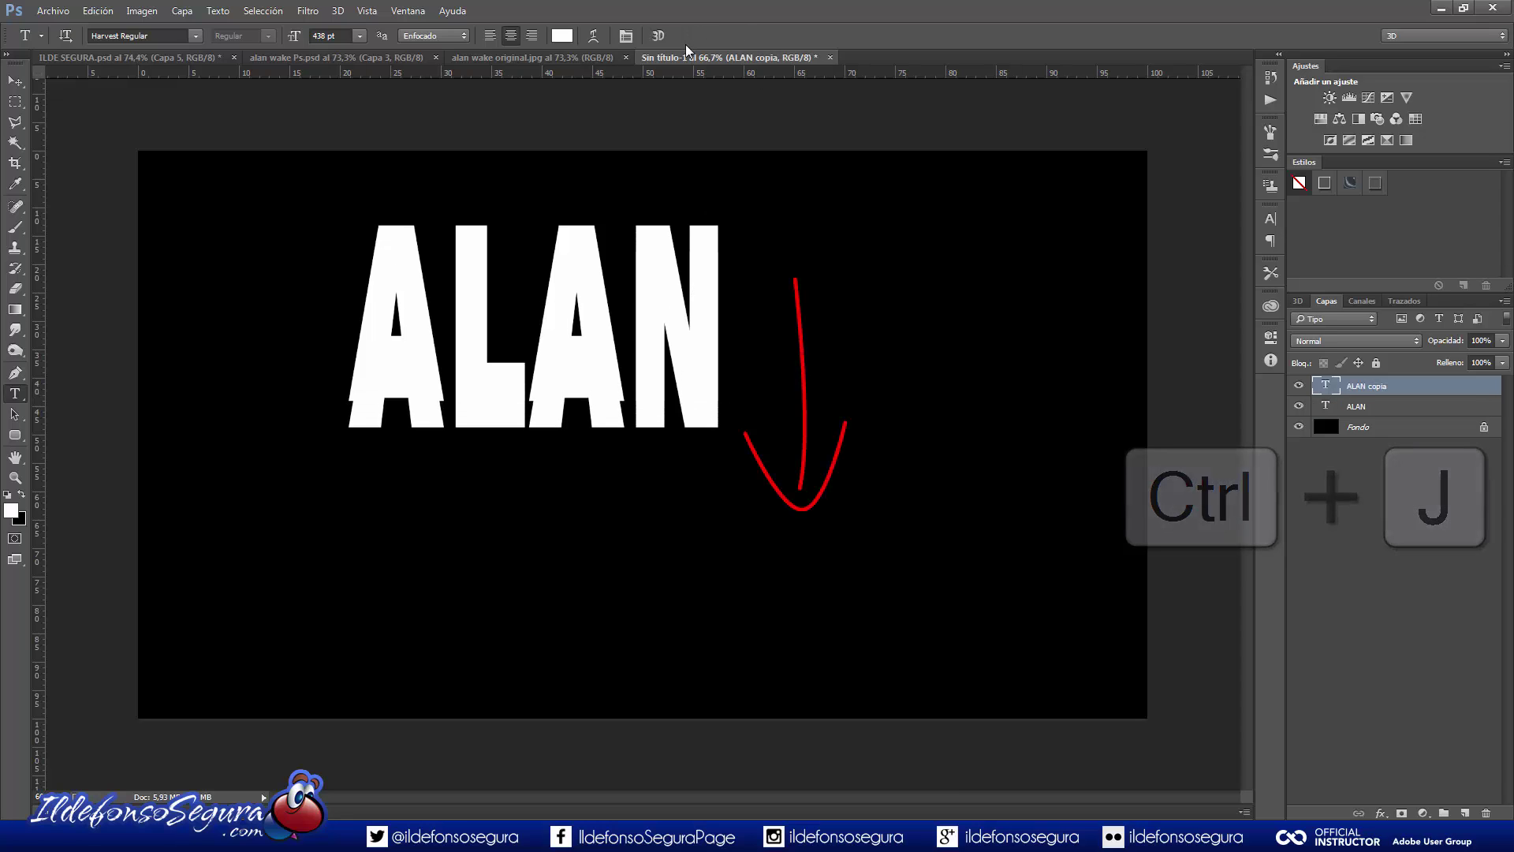
key("ctrl+shift+Down")
key("ctrl+shift+Down")
key("ctrl+shift+Down")
key("ctrl+shift+Down")
key("ctrl+shift+Down")
key("ctrl+shift+Down")
key("ctrl+shift+Down")
key("ctrl+shift+Down")
key("ctrl+shift+Down")
key("ctrl+shift+Down")
key("ctrl+shift+Down")
key("ctrl+shift+Down")
key("ctrl+shift+Down")
key("ctrl+shift+Down")
key("ctrl+shift+Down")
key("ctrl+shift+Down")
key("ctrl+shift+Down")
key("ctrl+shift+Down")
key("ctrl+shift+Down")
key("ctrl+shift+Down")
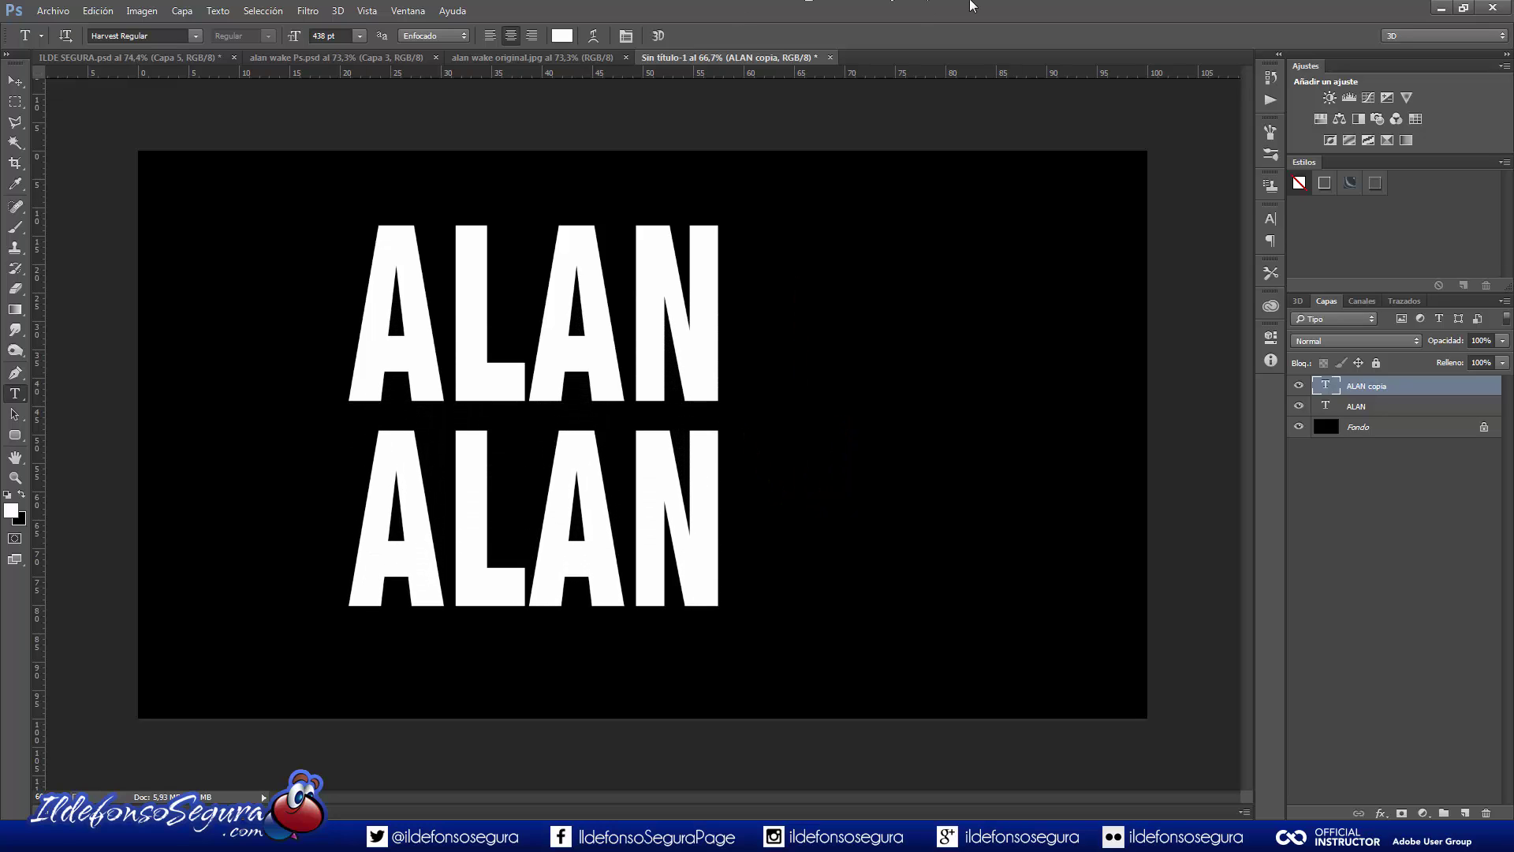
Change the text of the lower ALAN copy to WAKE.
double_click(1326, 388)
type("WAKE")
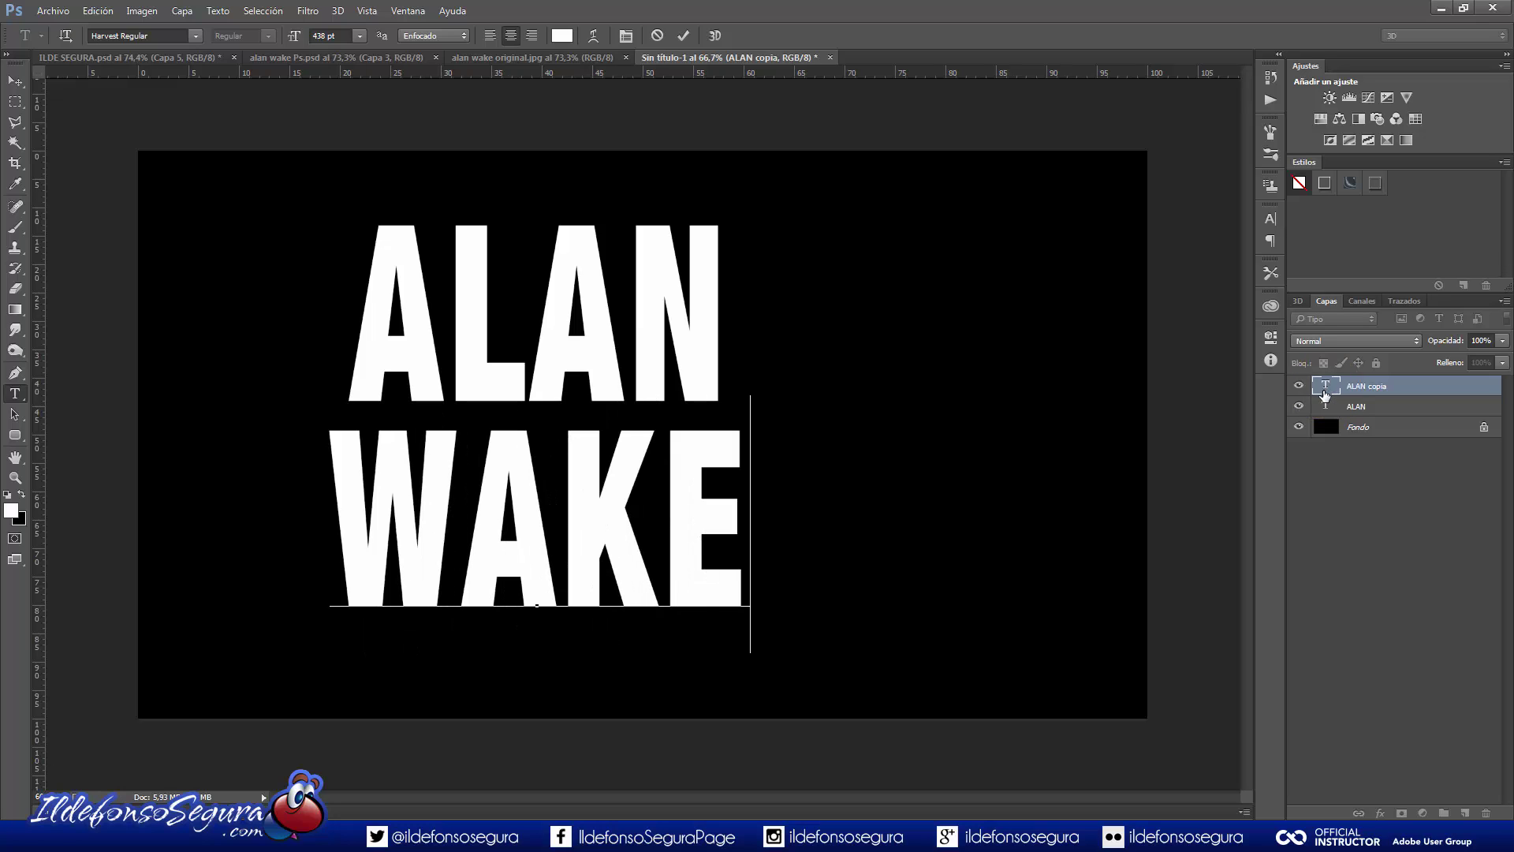
left_click(684, 36)
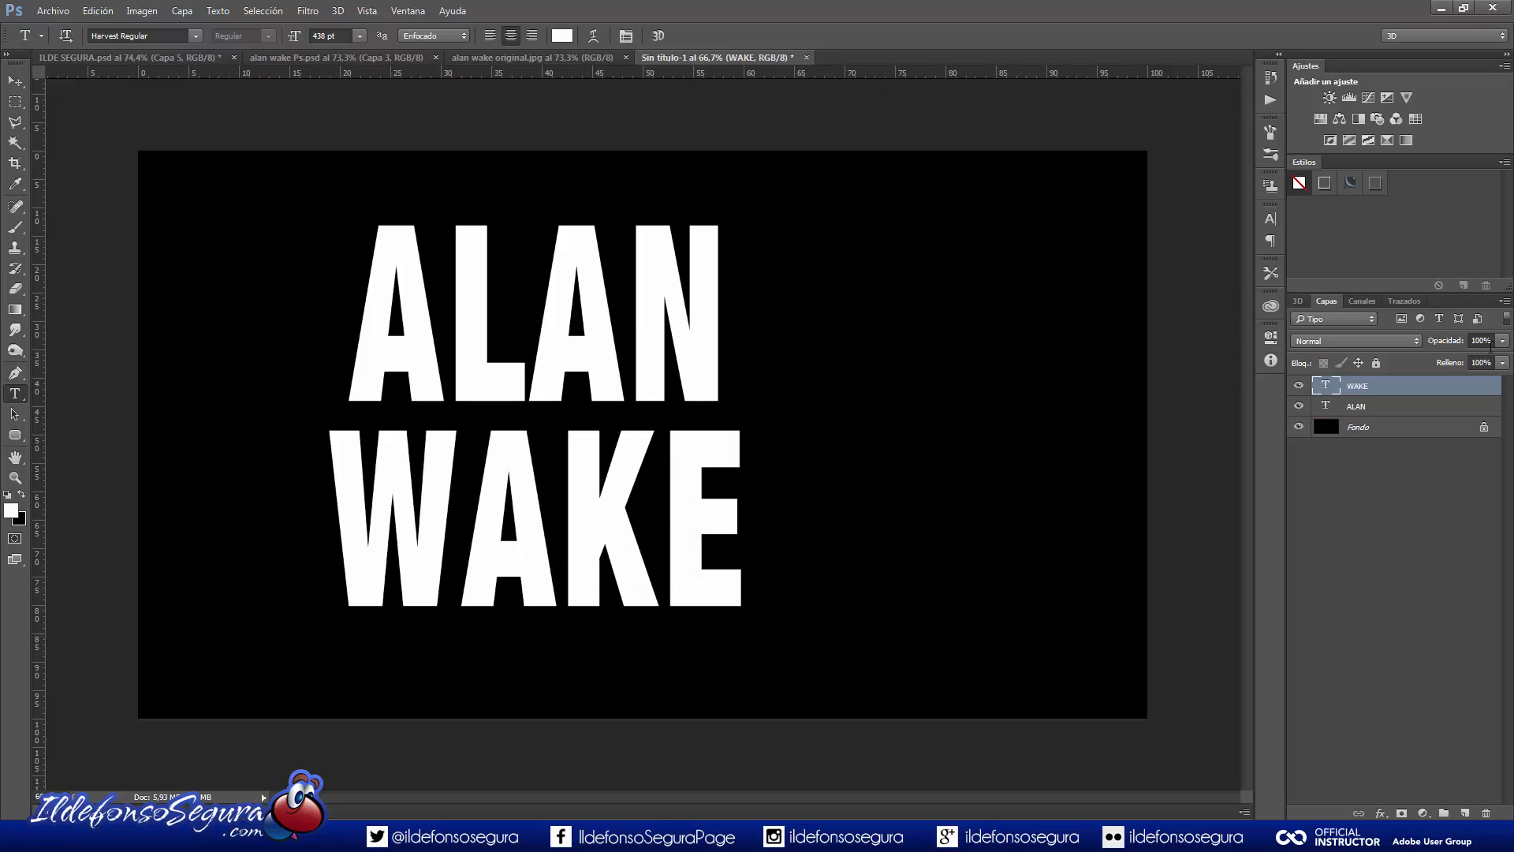
Set the WAKE text's horizontal scale to 100% and its tracking to 0.
double_click(1328, 390)
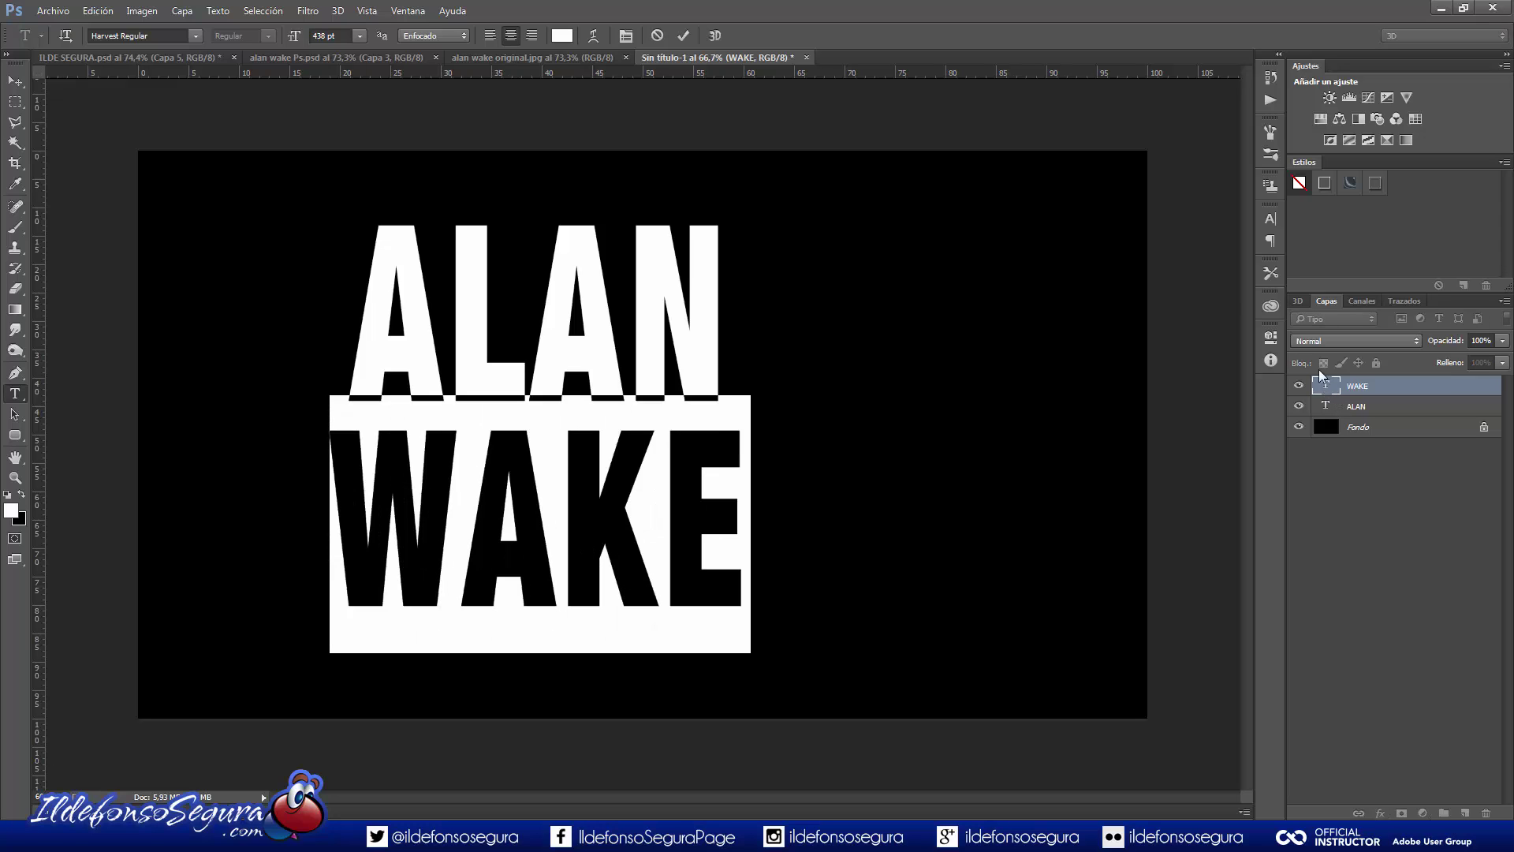
left_click(1265, 220)
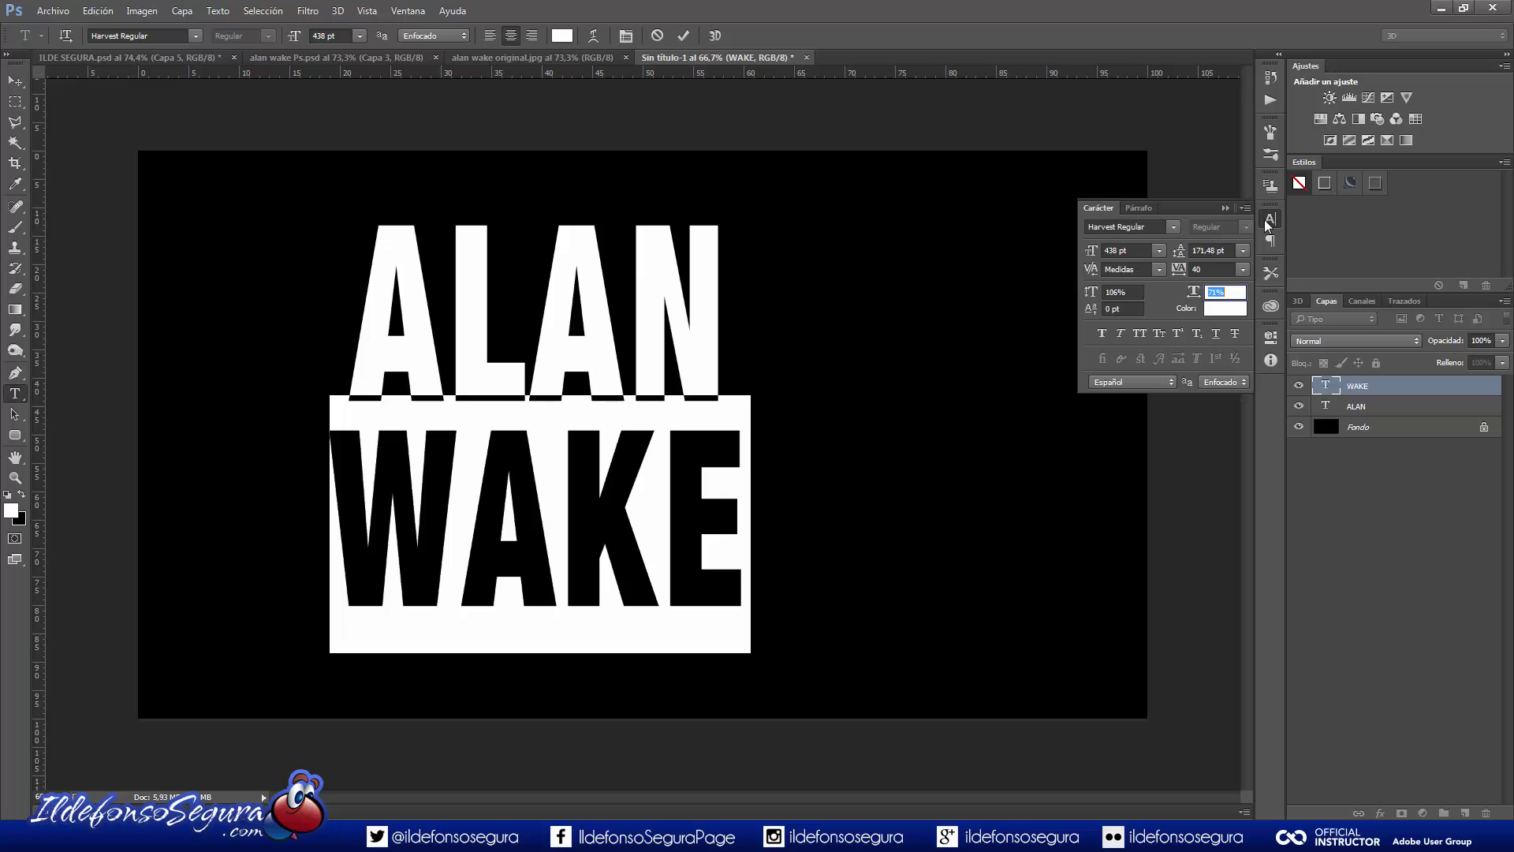
left_click(1239, 291)
type("100")
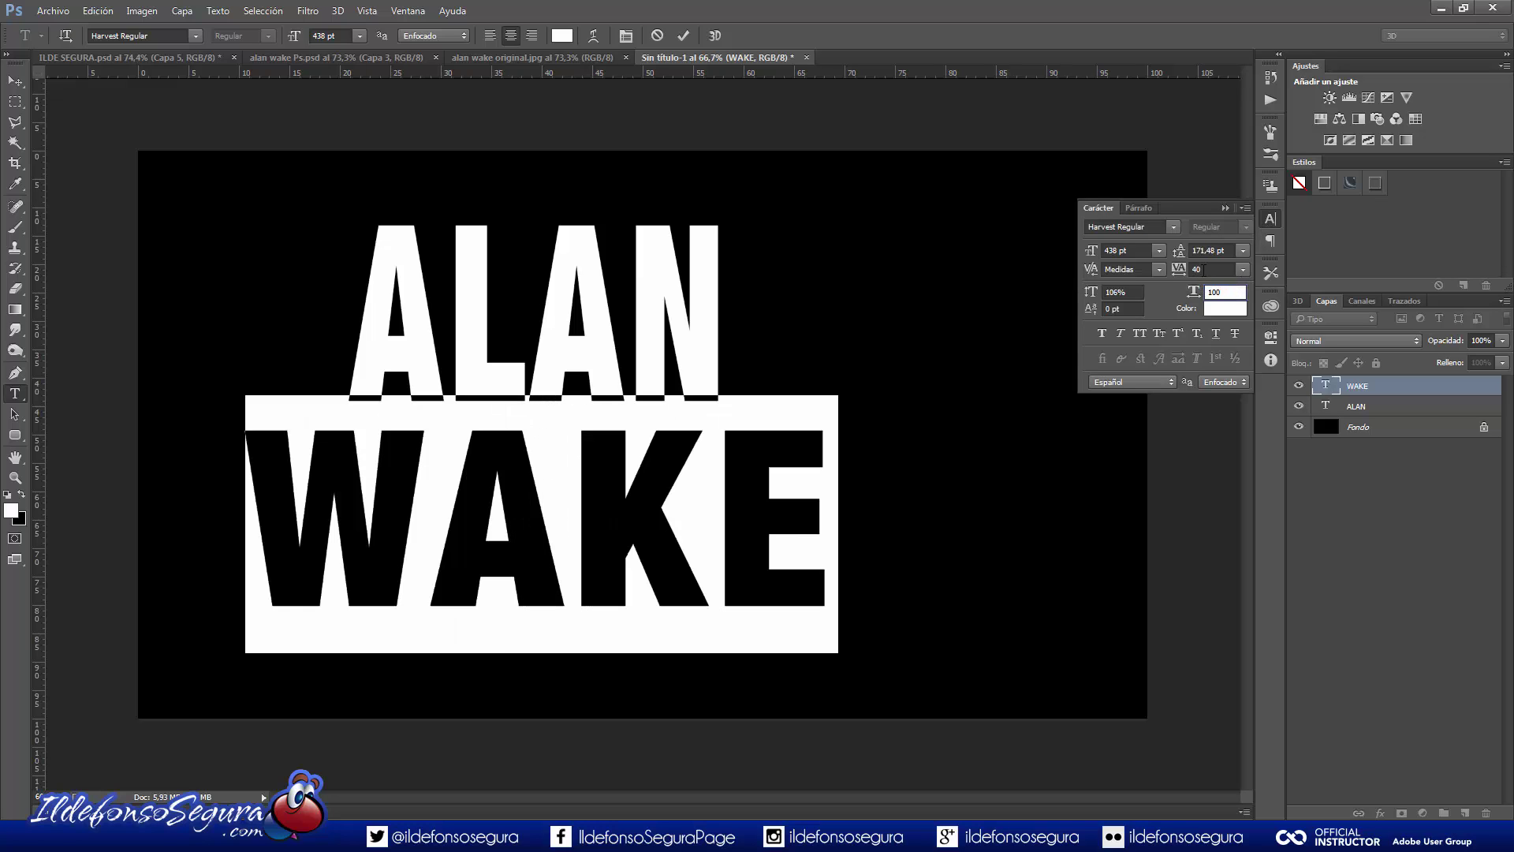
left_click(1204, 269)
type("0")
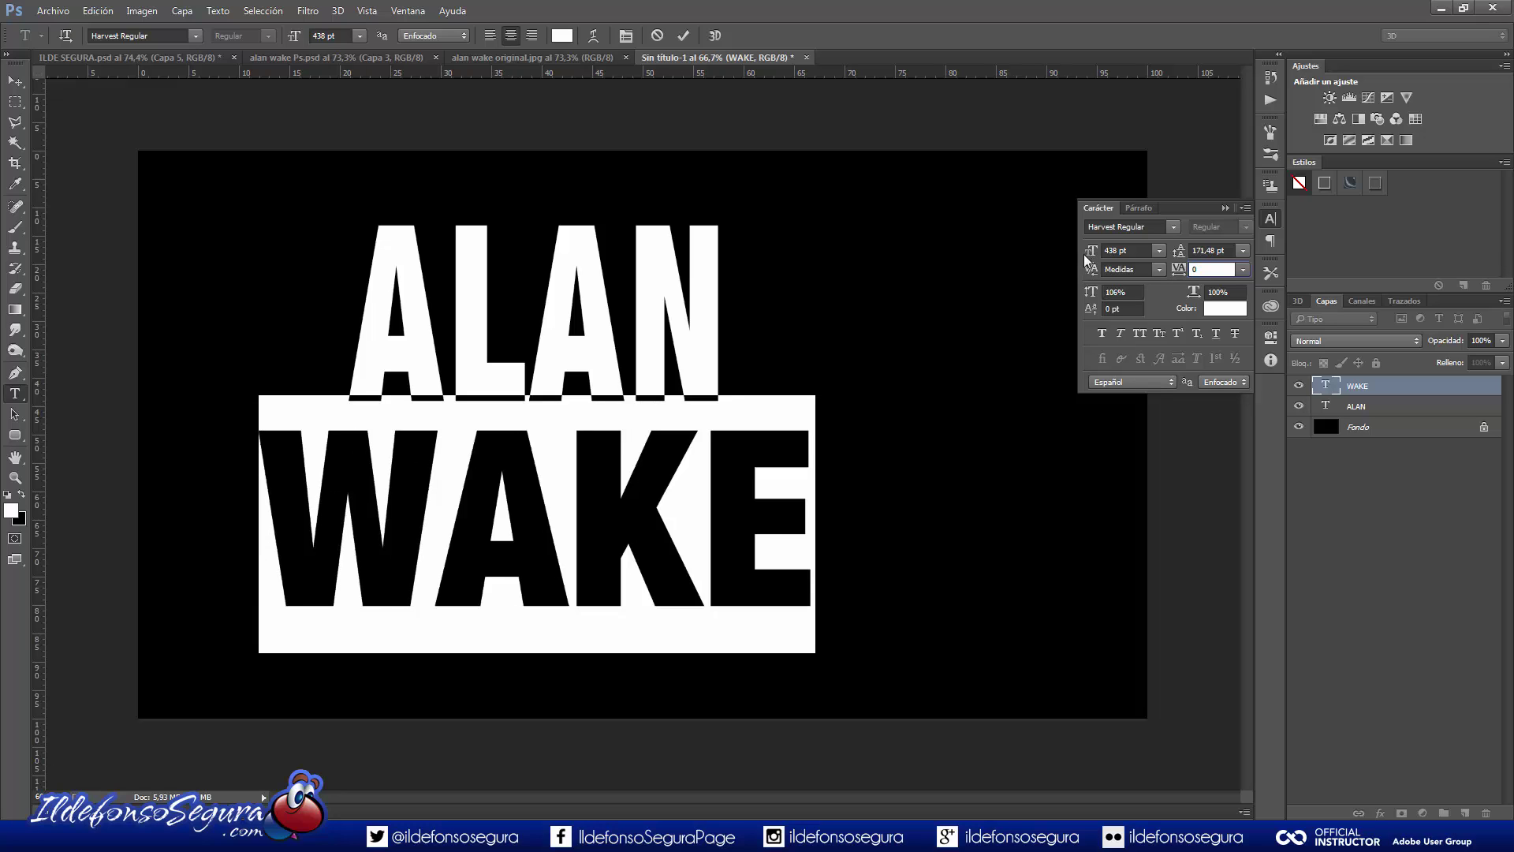
left_click(684, 36)
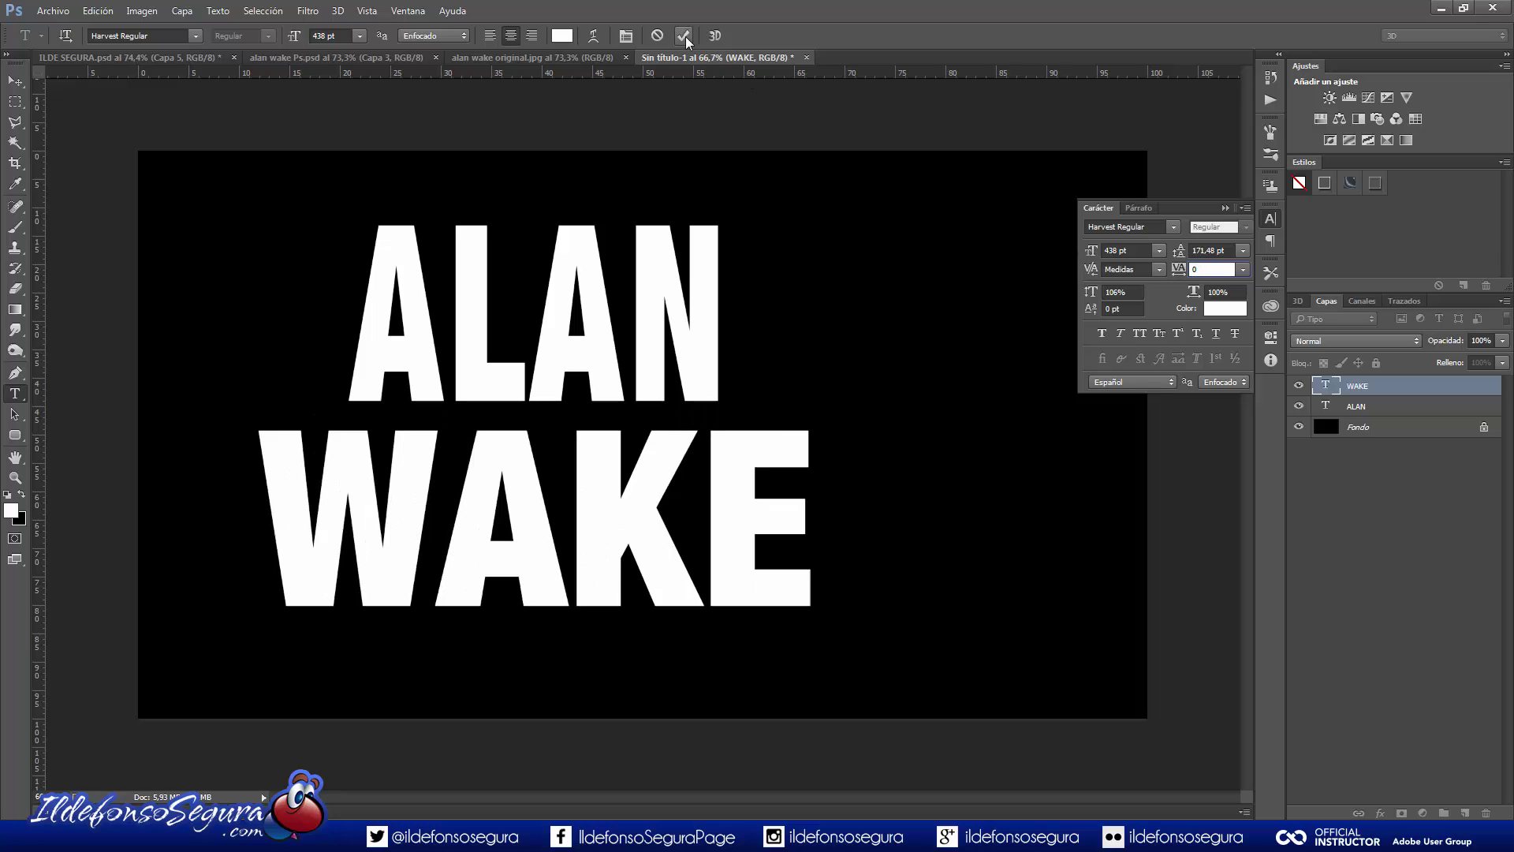
Scale the ALAN text proportionally to about 67.5% and position it just above WAKE.
left_click(1324, 411)
key("ctrl+t")
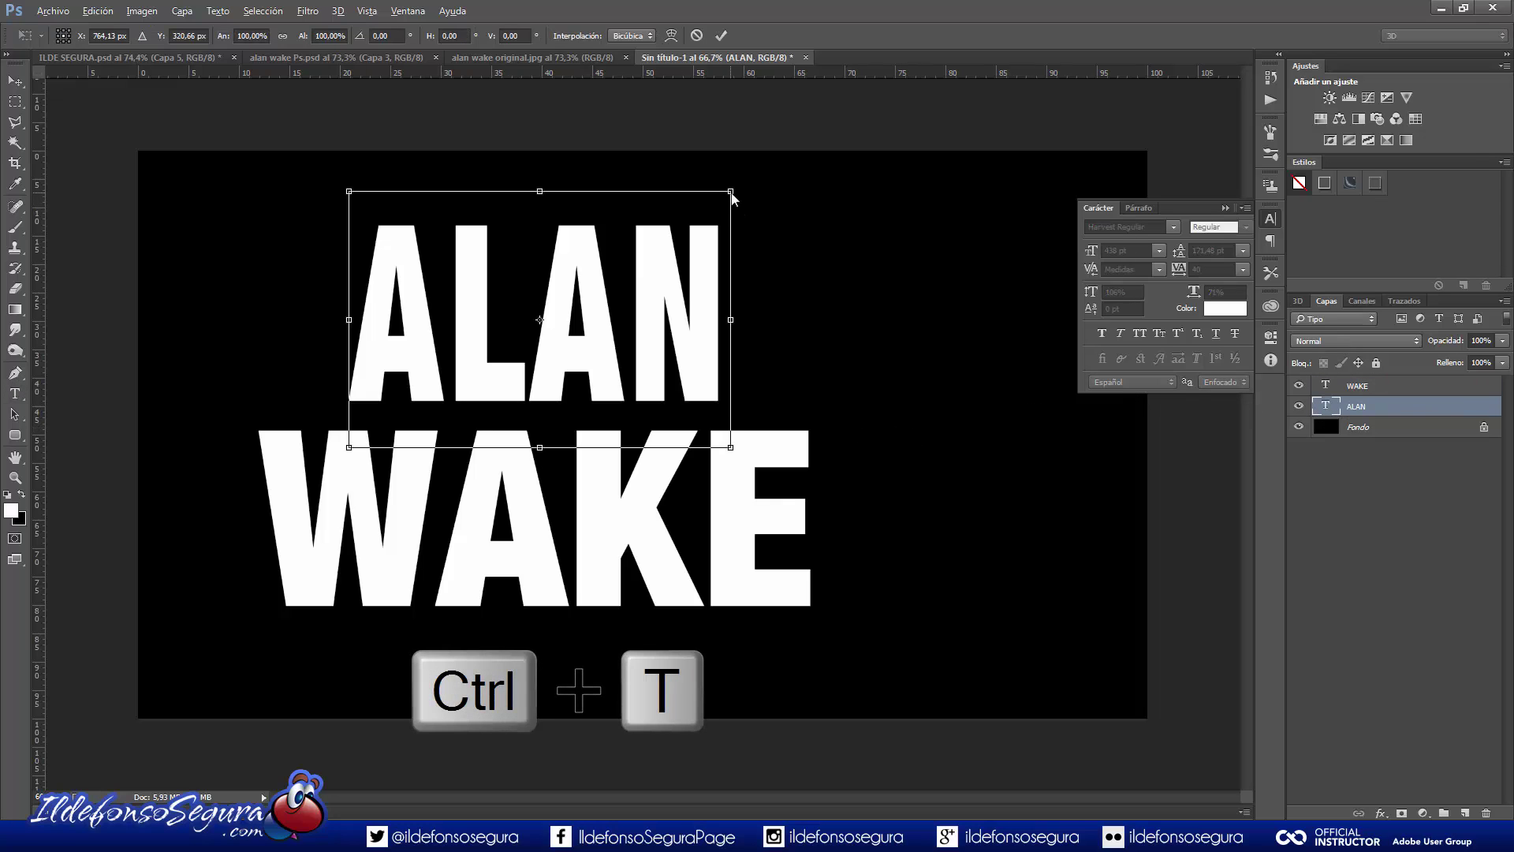
left_click_drag(732, 198, 672, 237)
left_click_drag(591, 278, 596, 290)
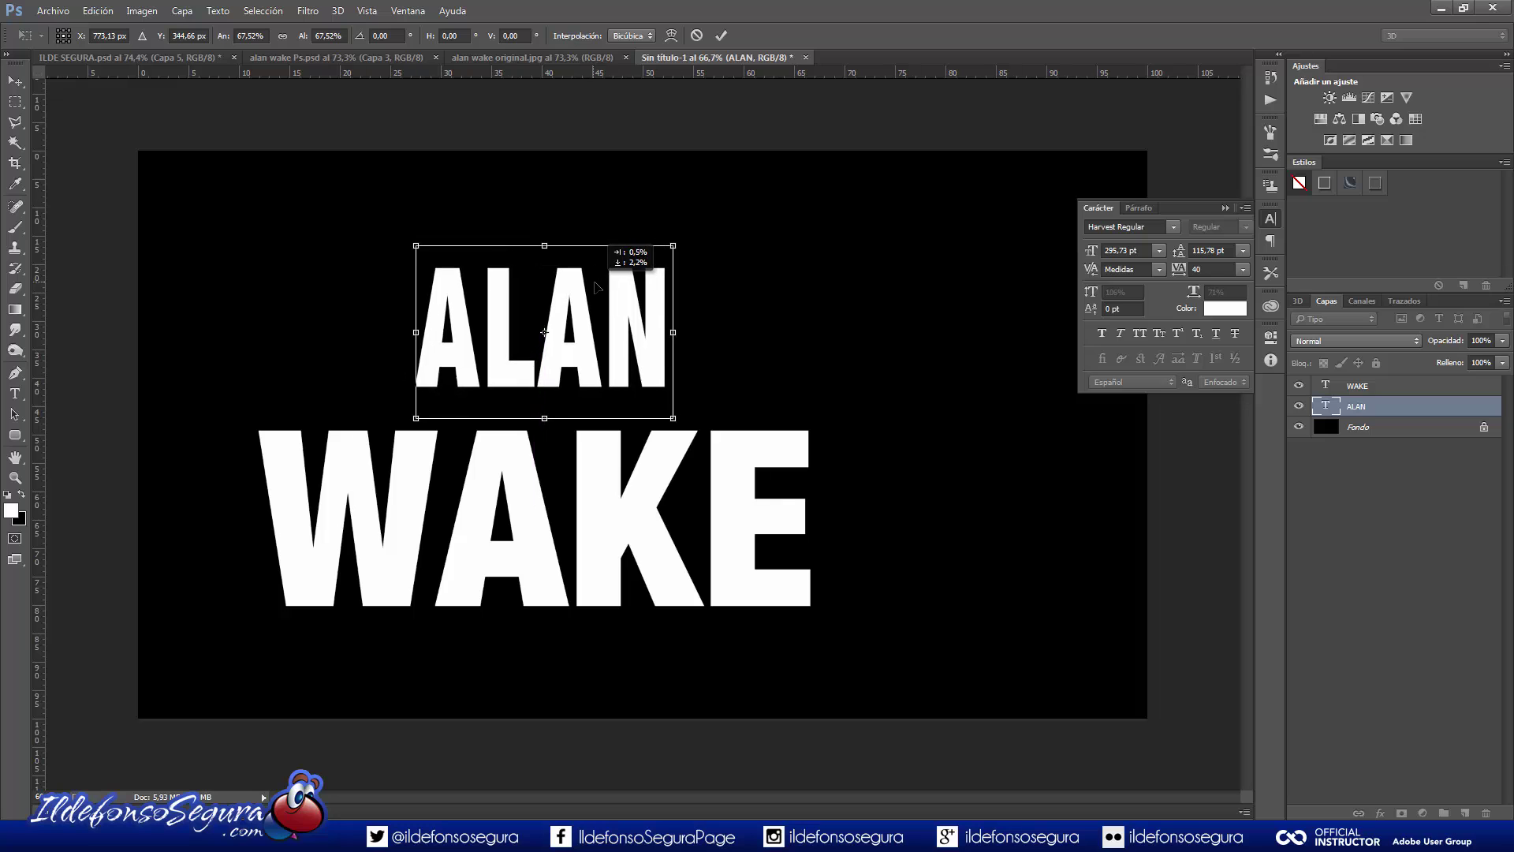
left_click(722, 35)
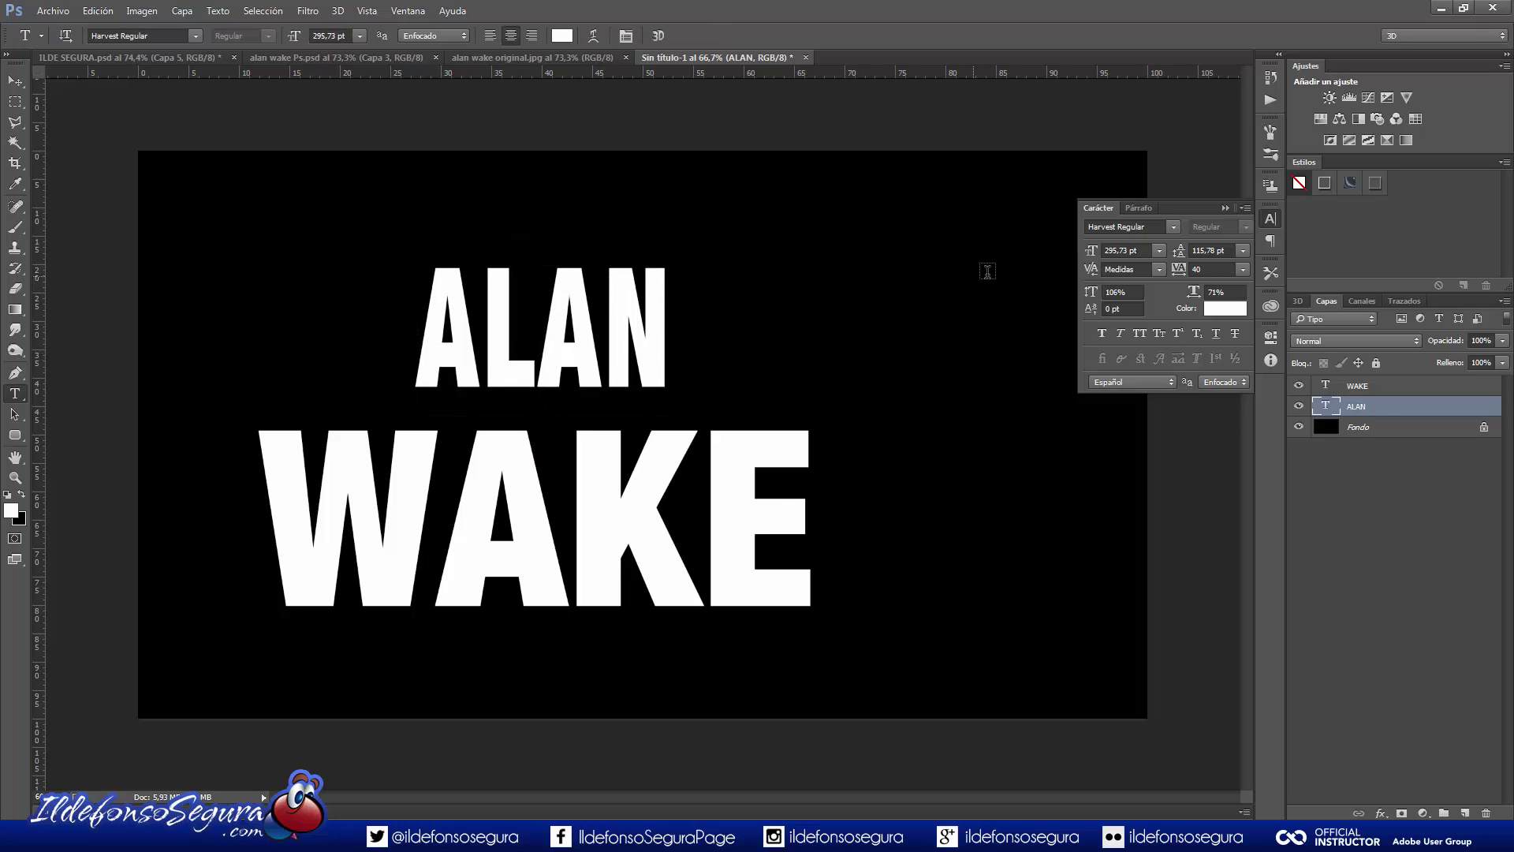
Center the WAKE and ALAN text layers horizontally on the background layer.
left_click(1385, 390)
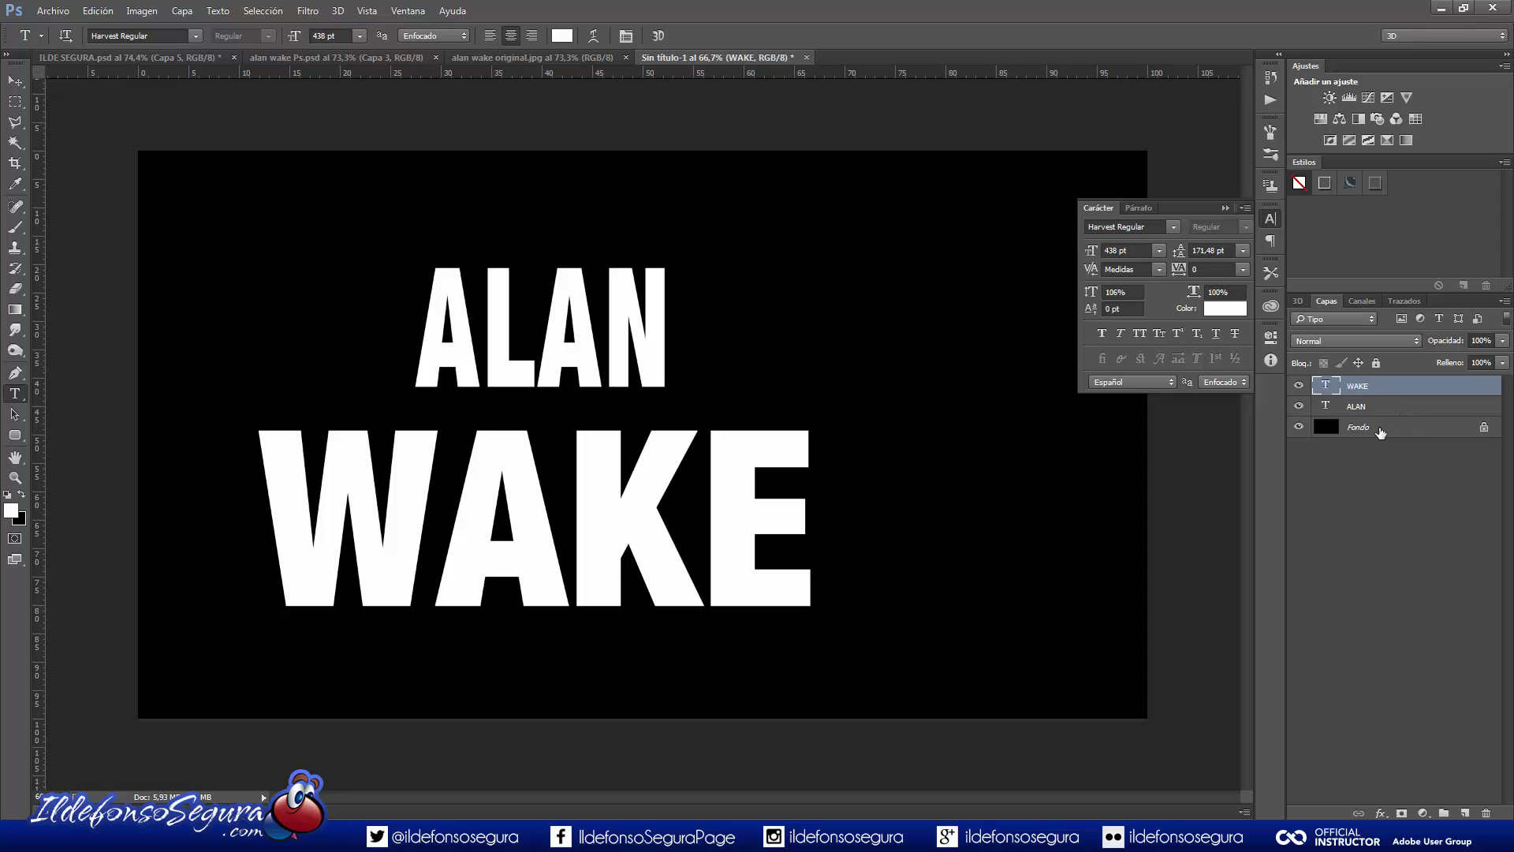
left_click(1382, 432, "shift")
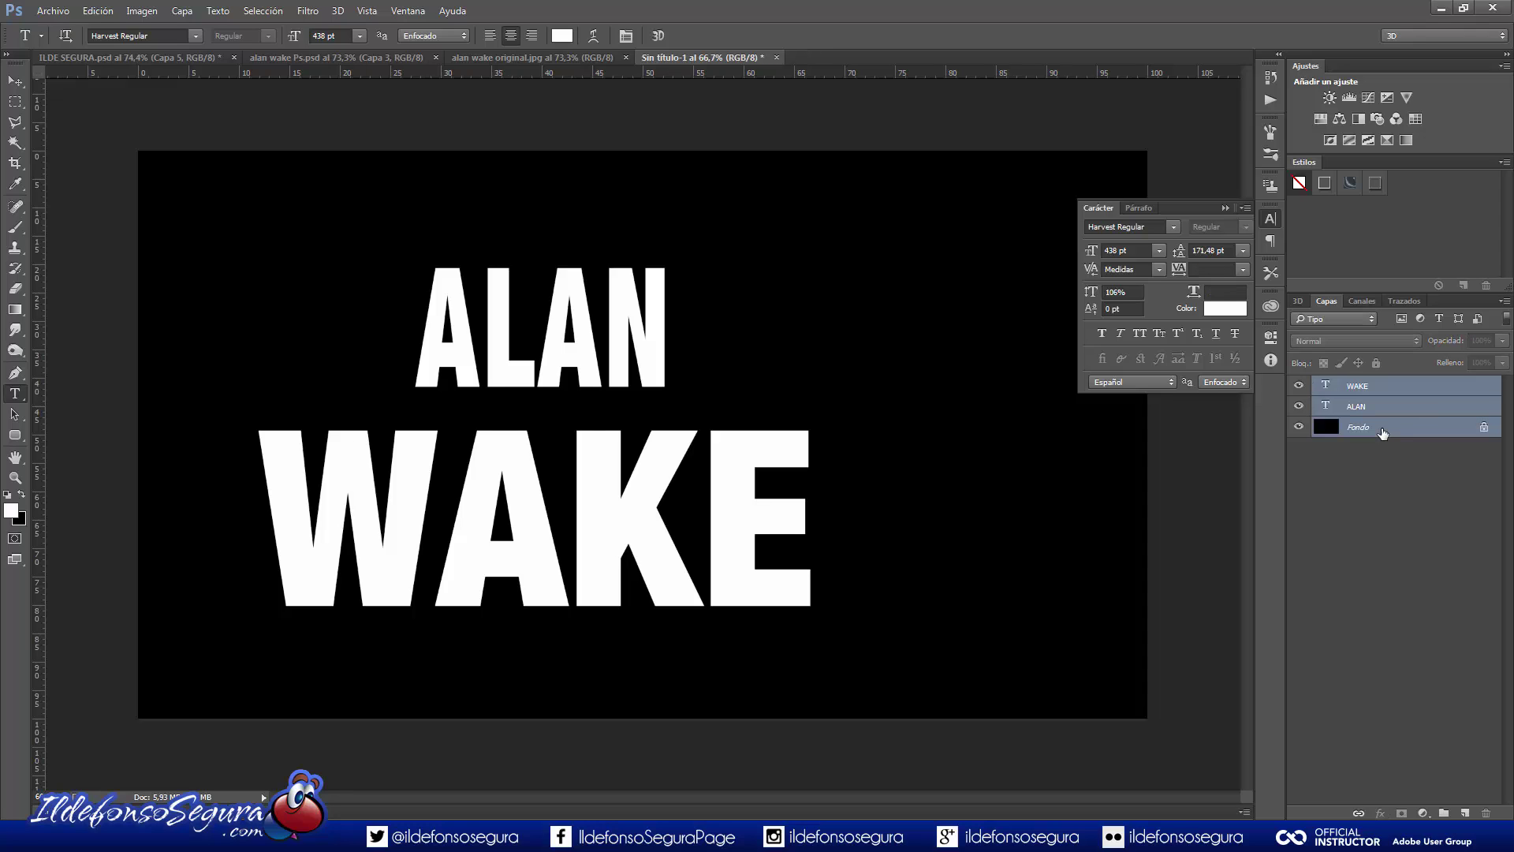
left_click(19, 79)
left_click(396, 36)
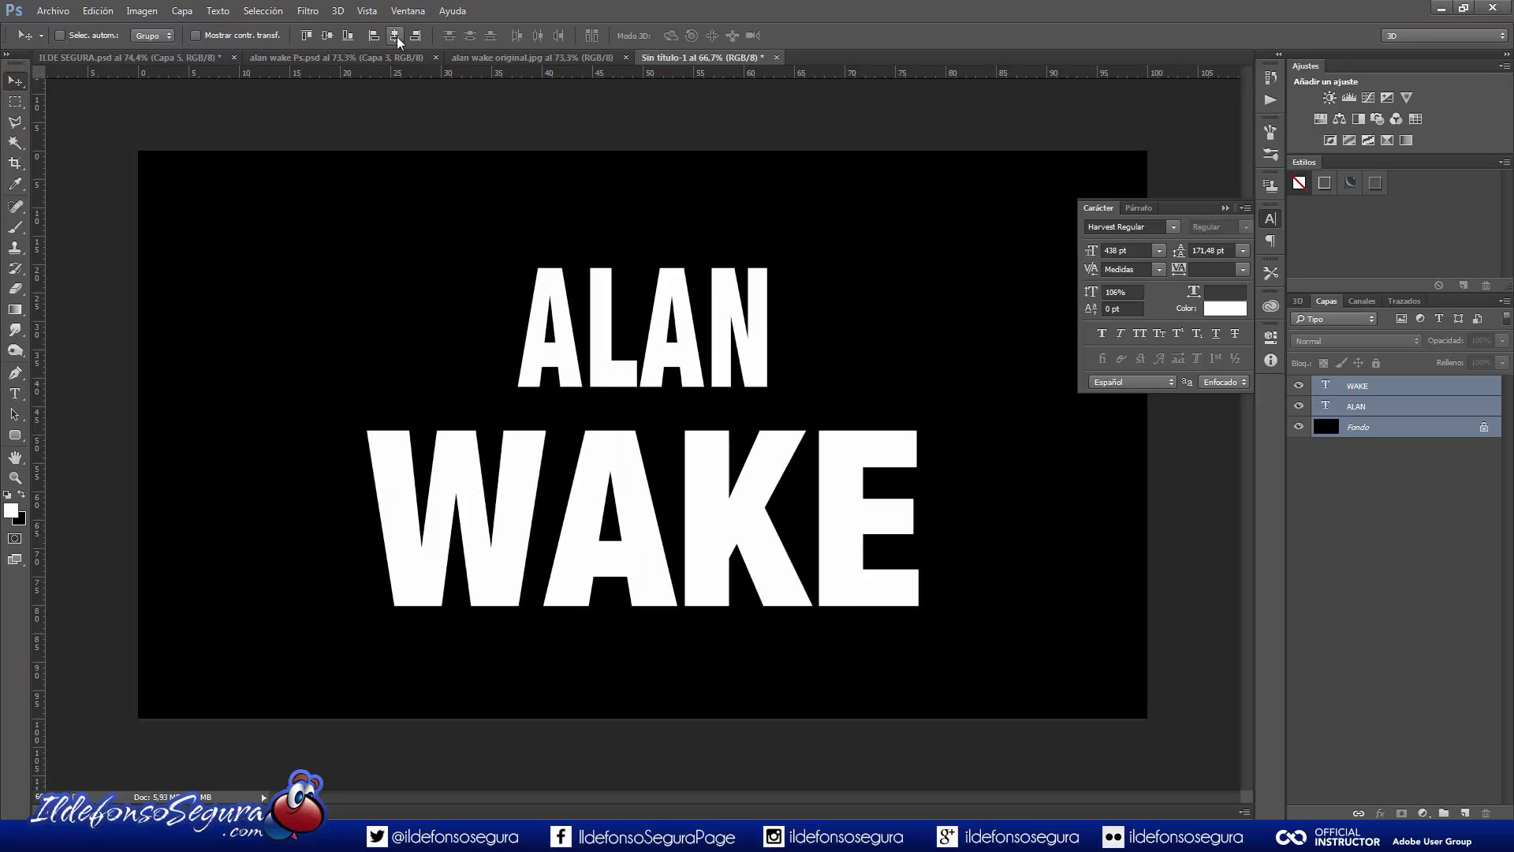
left_click(1235, 221)
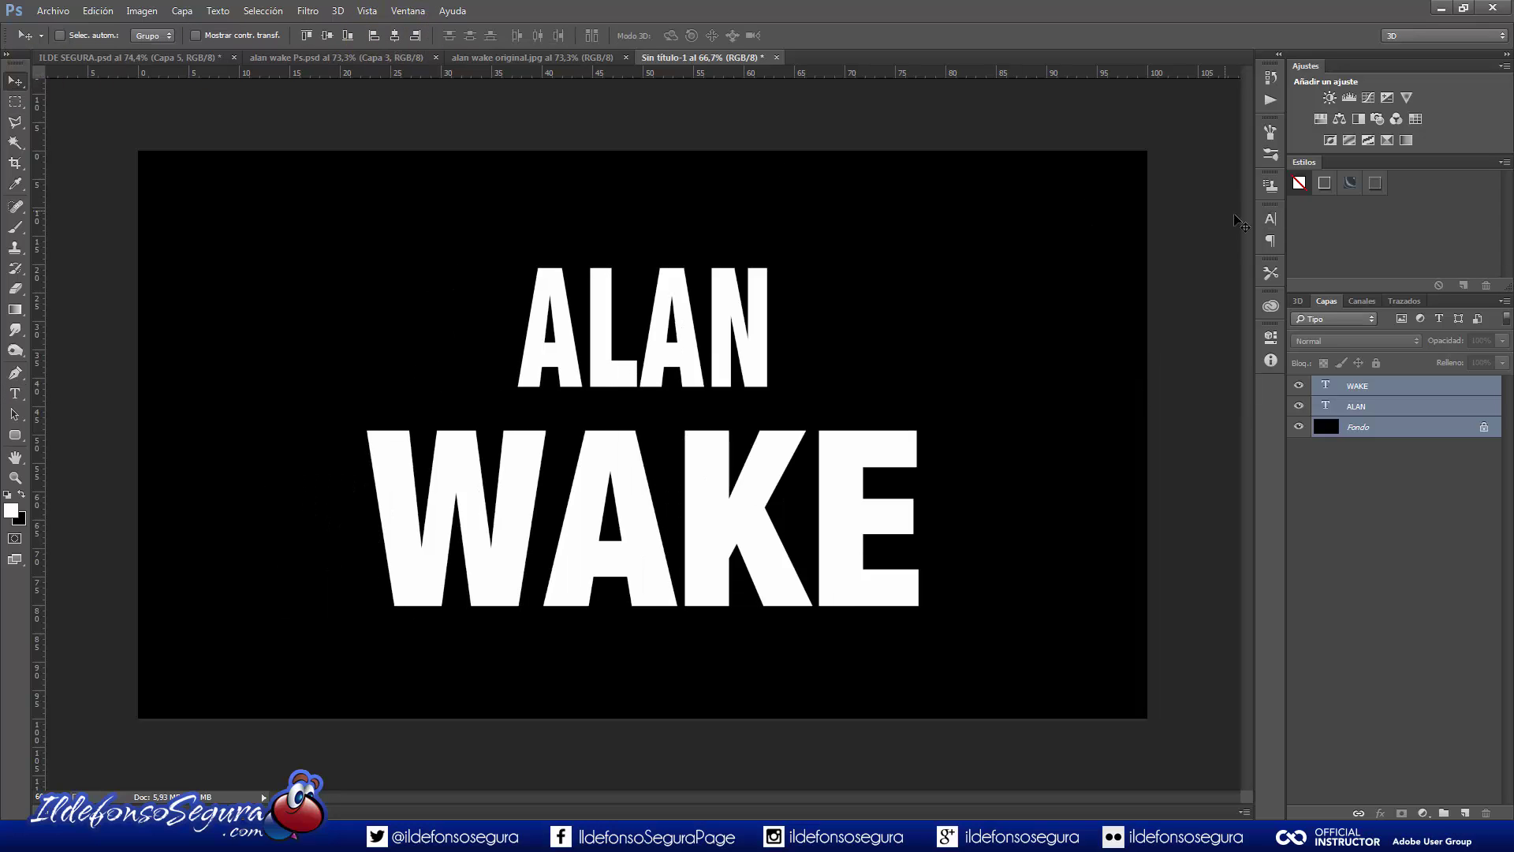
Move the WAKE and ALAN text layers together straight up by about 120 px.
left_click(1331, 386)
left_click(1337, 407, "ctrl")
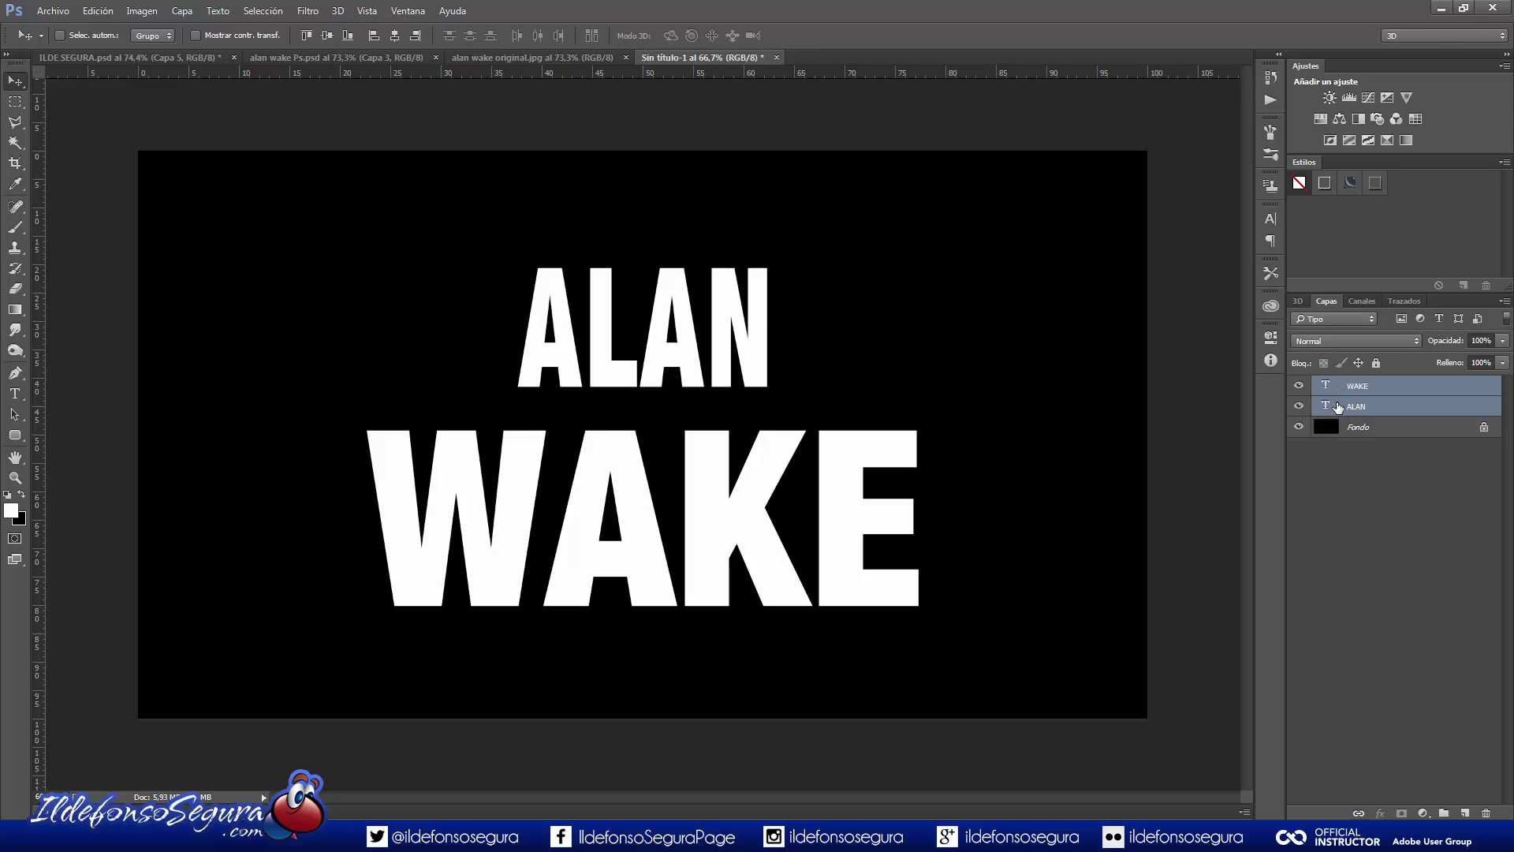
key("shift+Up")
key("shift+Up")
key("shift+Up")
key("shift+Up")
key("shift+Up")
key("shift+Up")
key("shift+Up")
key("shift+Up")
key("shift+Up")
key("shift+Up")
key("shift+Up")
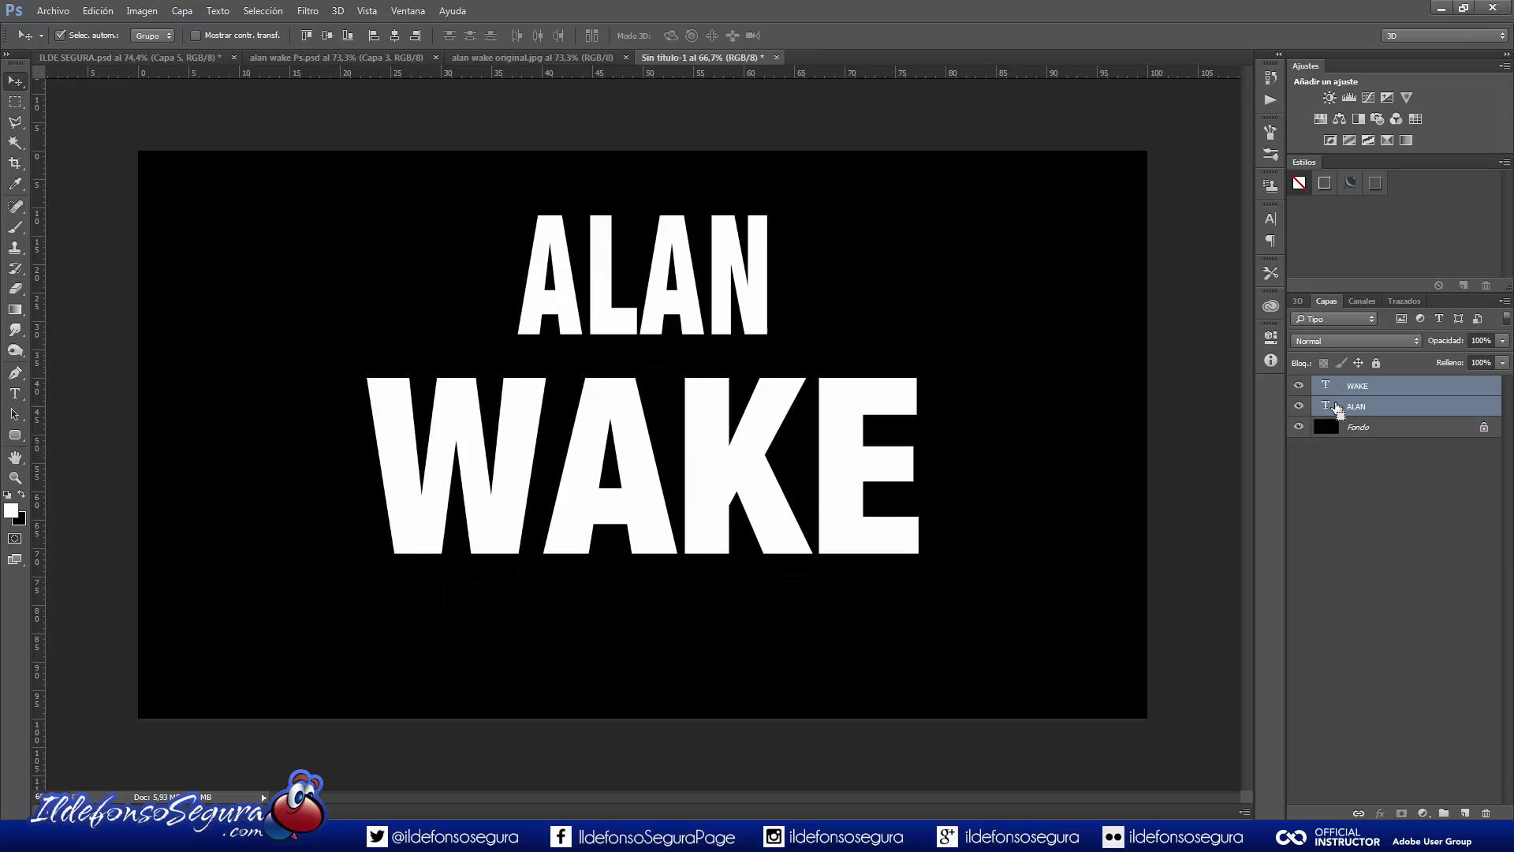
key("shift+Up")
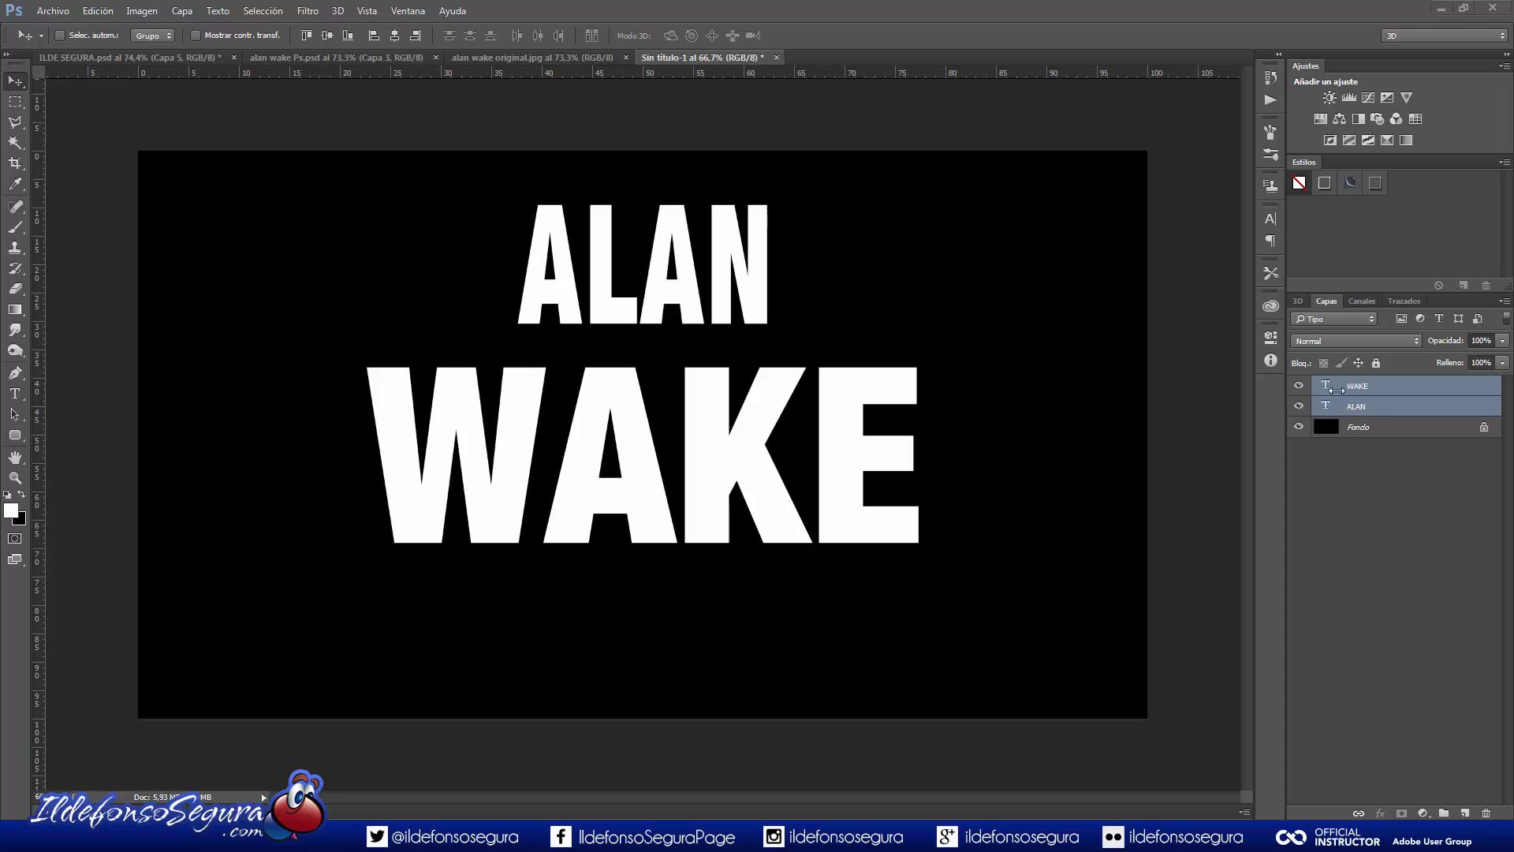
Set the tracking of the ALAN text to 100.
left_click(1339, 408)
double_click(1327, 407)
left_click(1271, 219)
left_click(1222, 270)
key("Up")
key("Up")
key("Up")
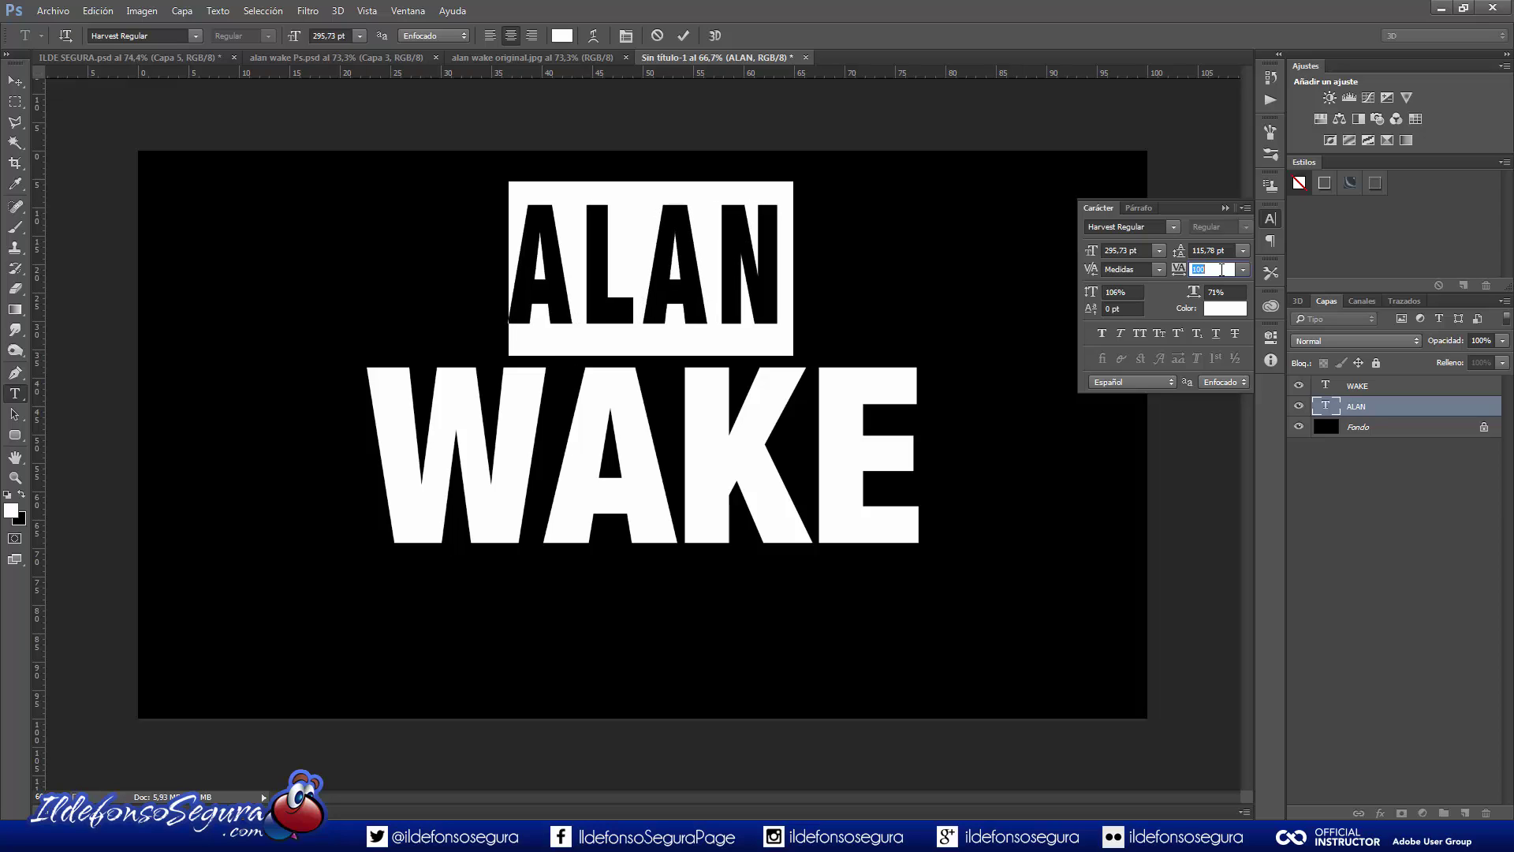
key("ctrl+Return")
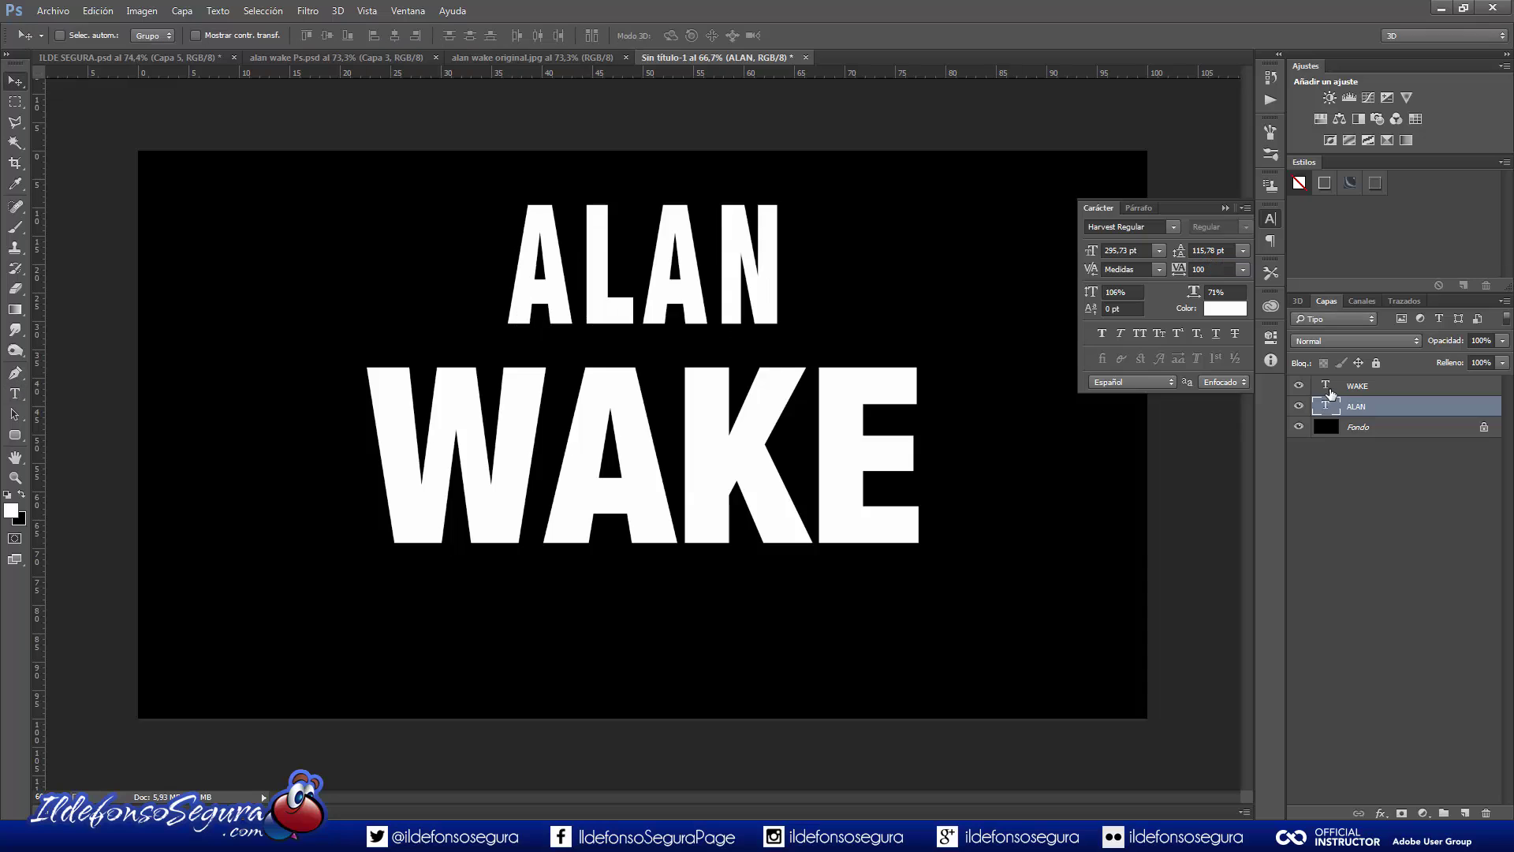
Set the tracking of the WAKE text to 20.
double_click(1326, 386)
left_click(1212, 269)
key("Up")
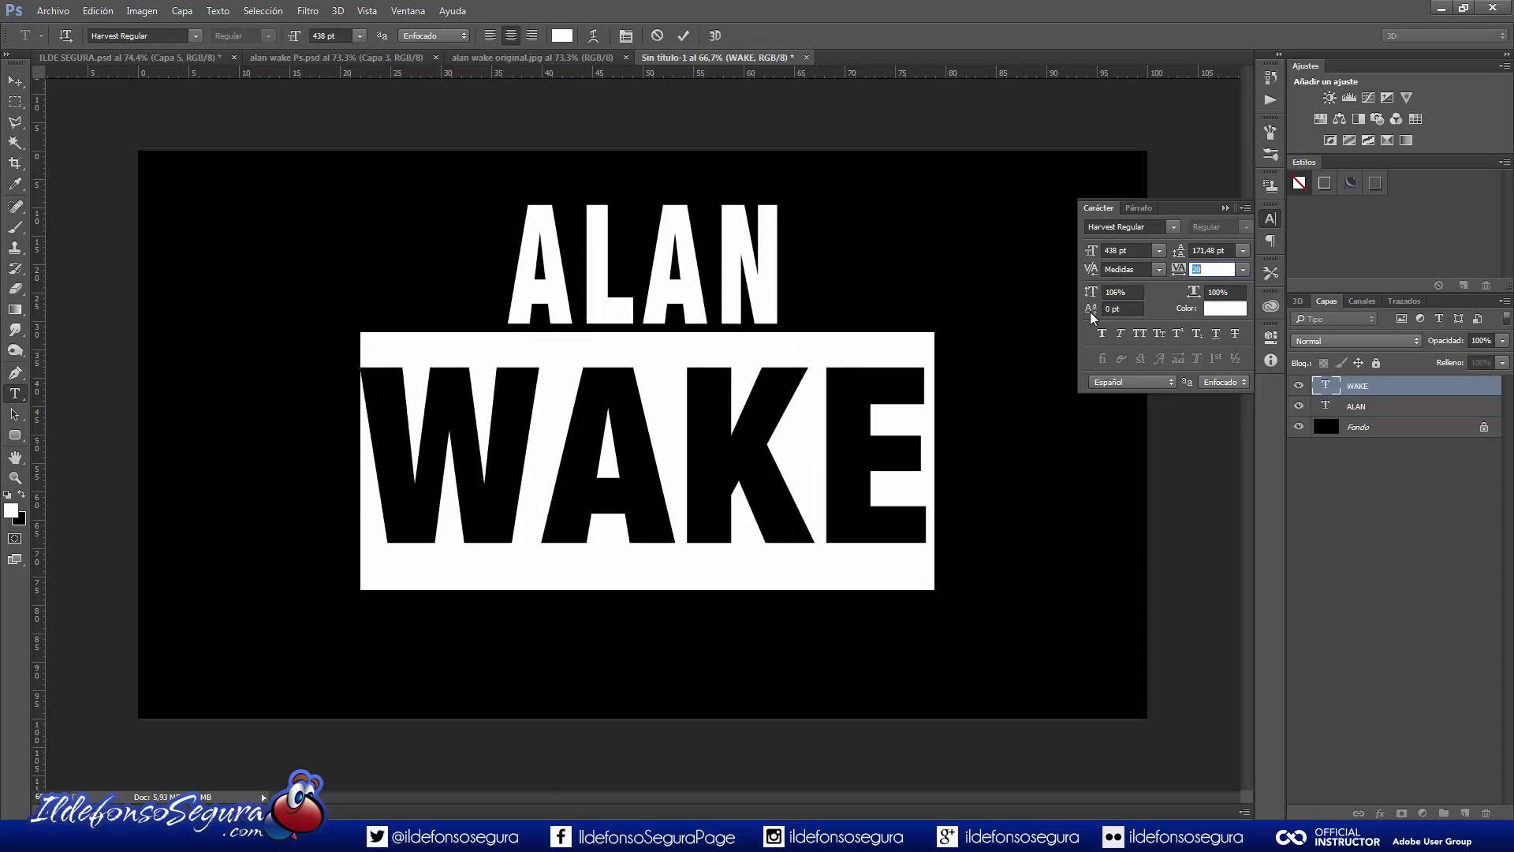
left_click(1227, 208)
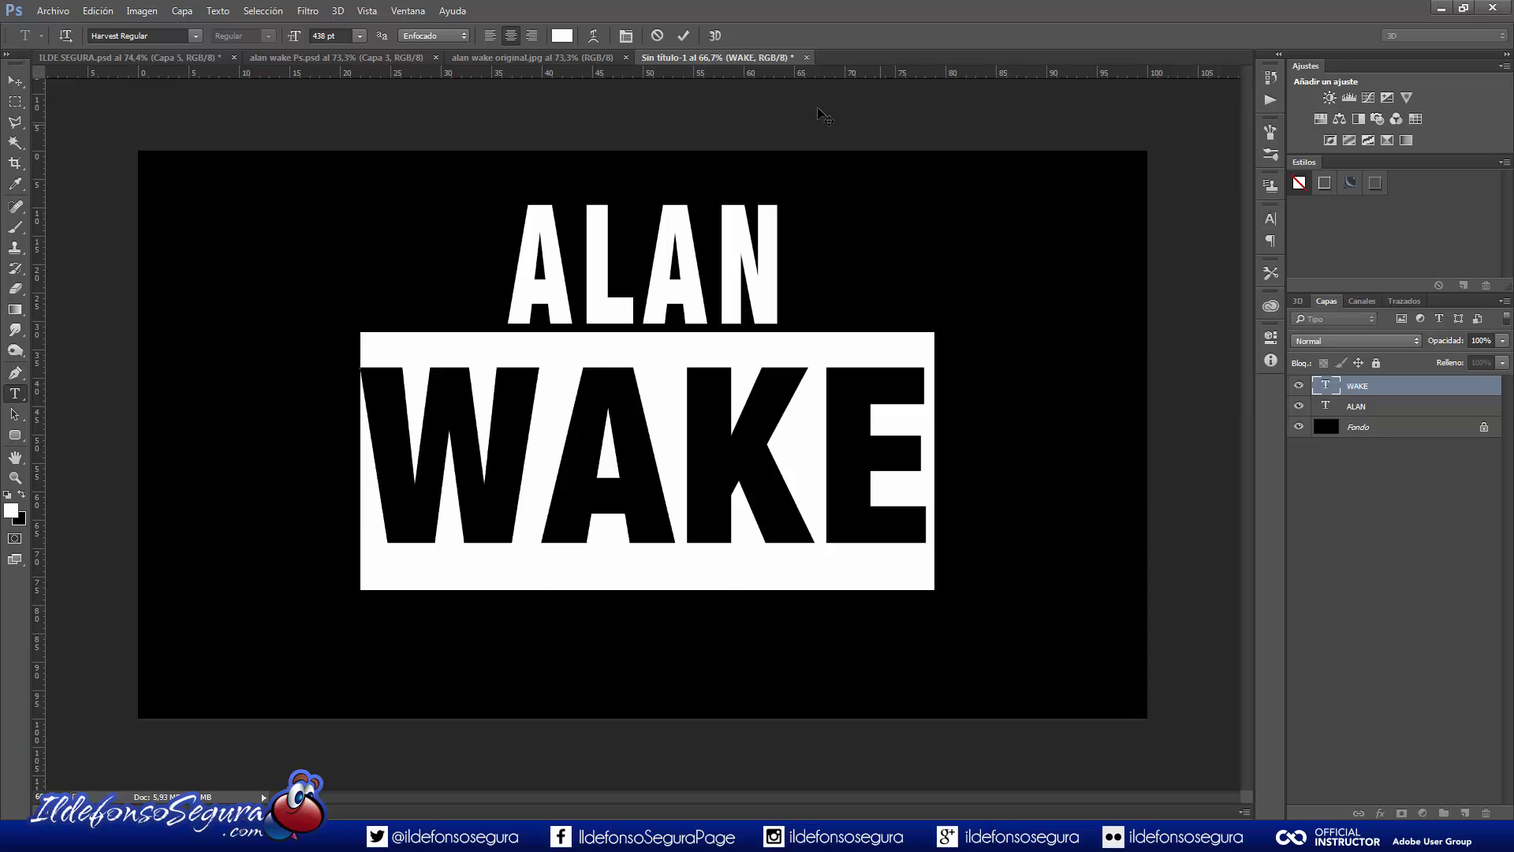
left_click(691, 41)
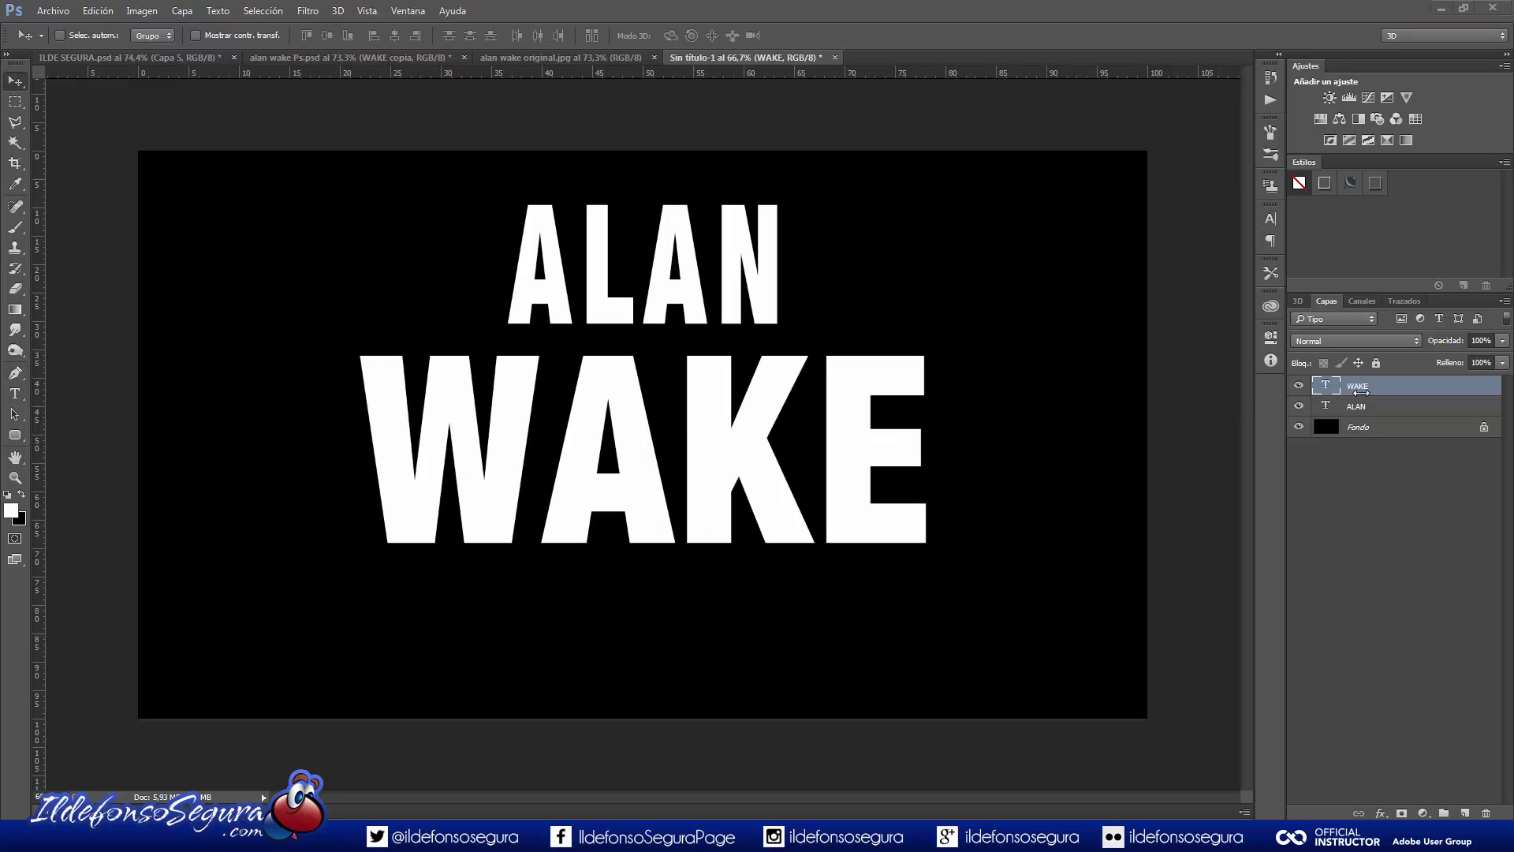
Place the WAKE layer beneath the ALAN layer and convert it to a smart object.
left_click_drag(1375, 387, 1369, 414)
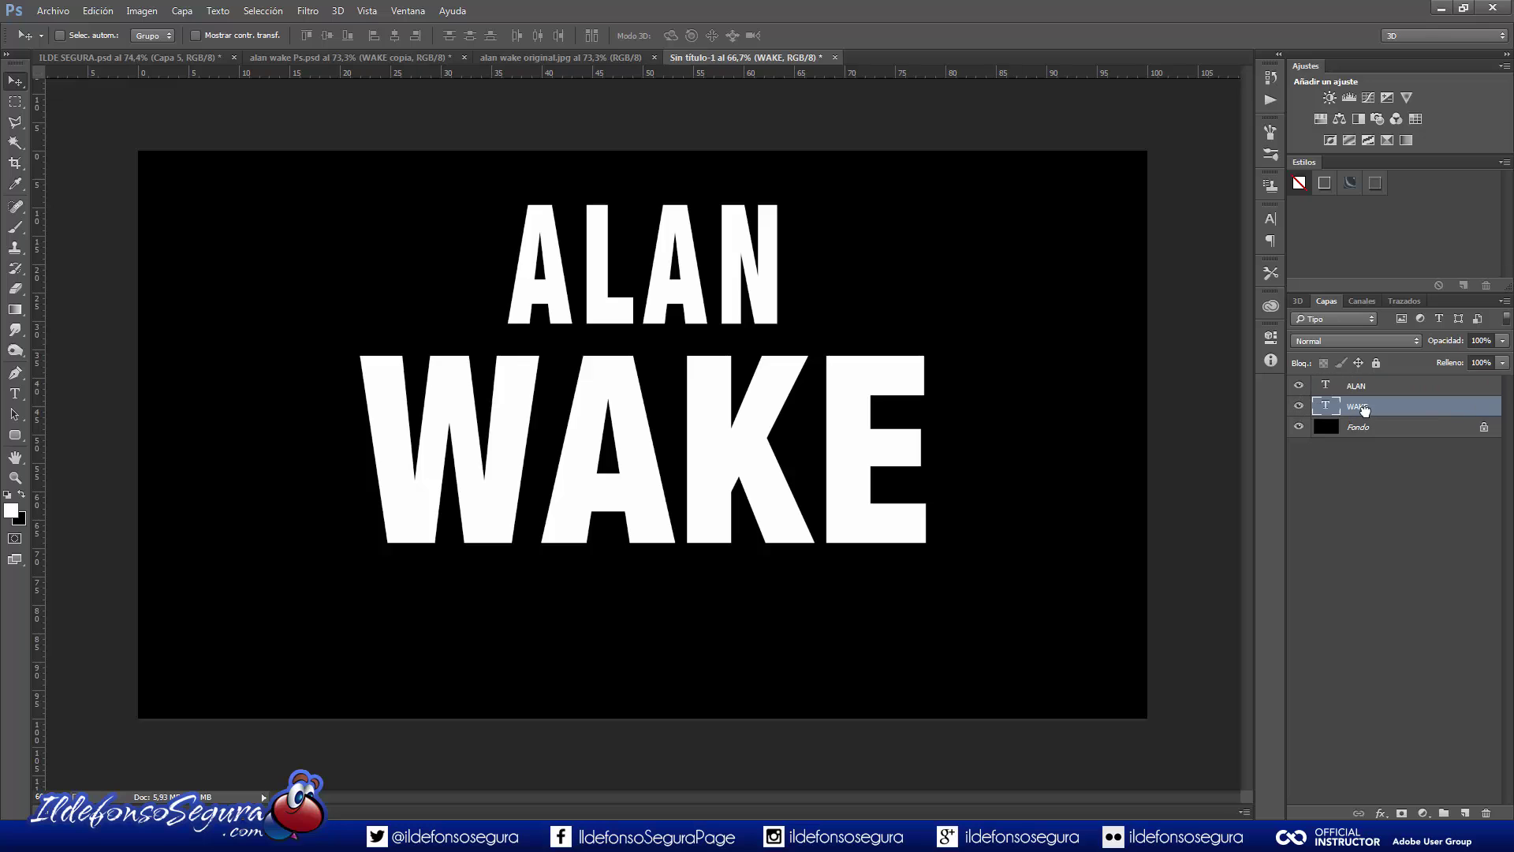
right_click(1392, 414)
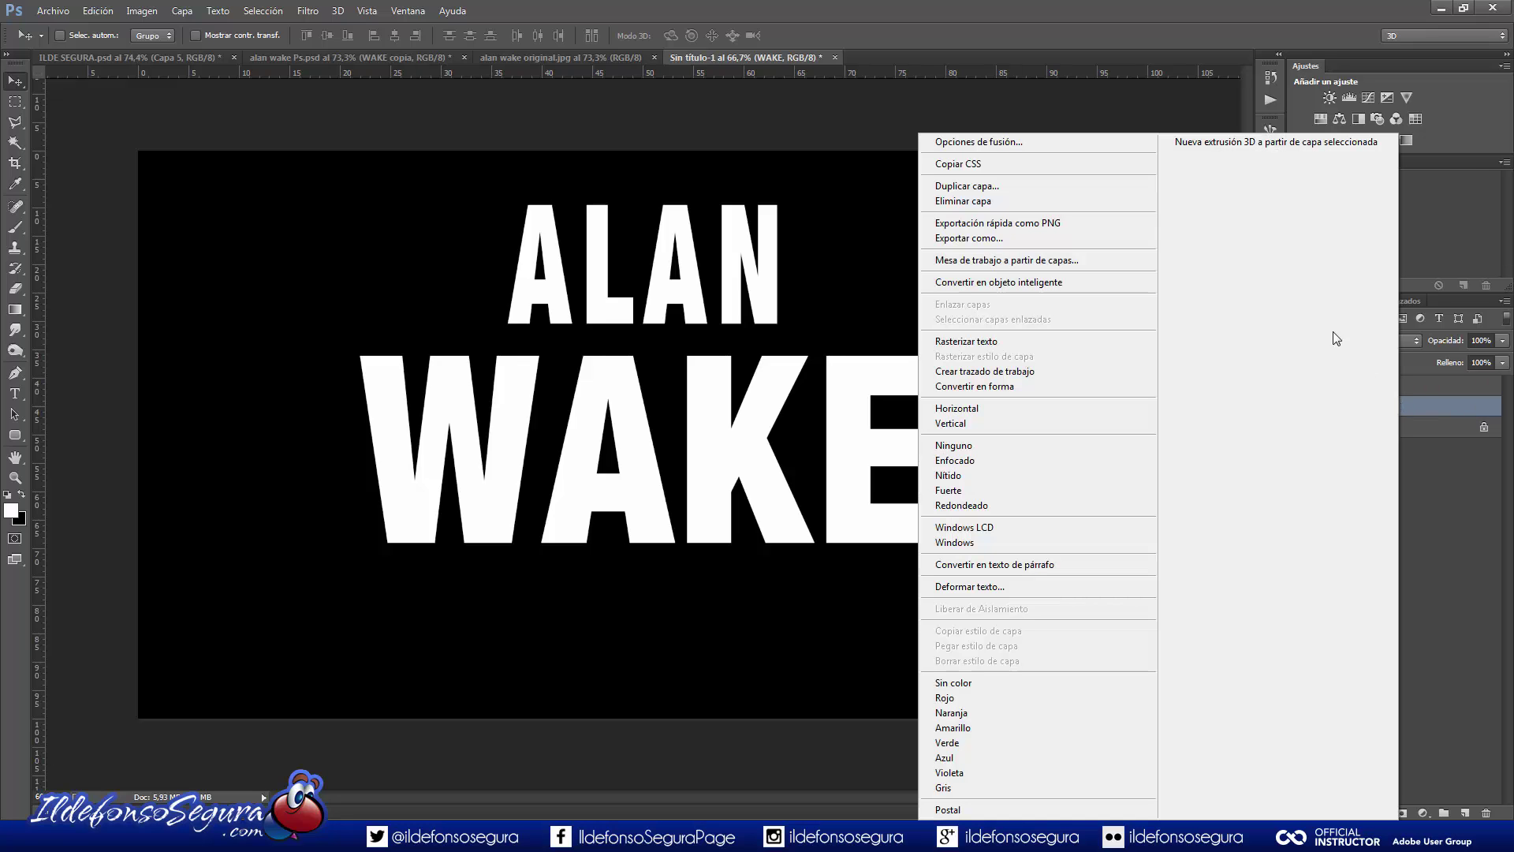
left_click(1076, 283)
Open the WAKE smart object's contents and turn a four-point Pen path around the A's inner openings into a selection with 0 px feather.
double_click(1324, 410)
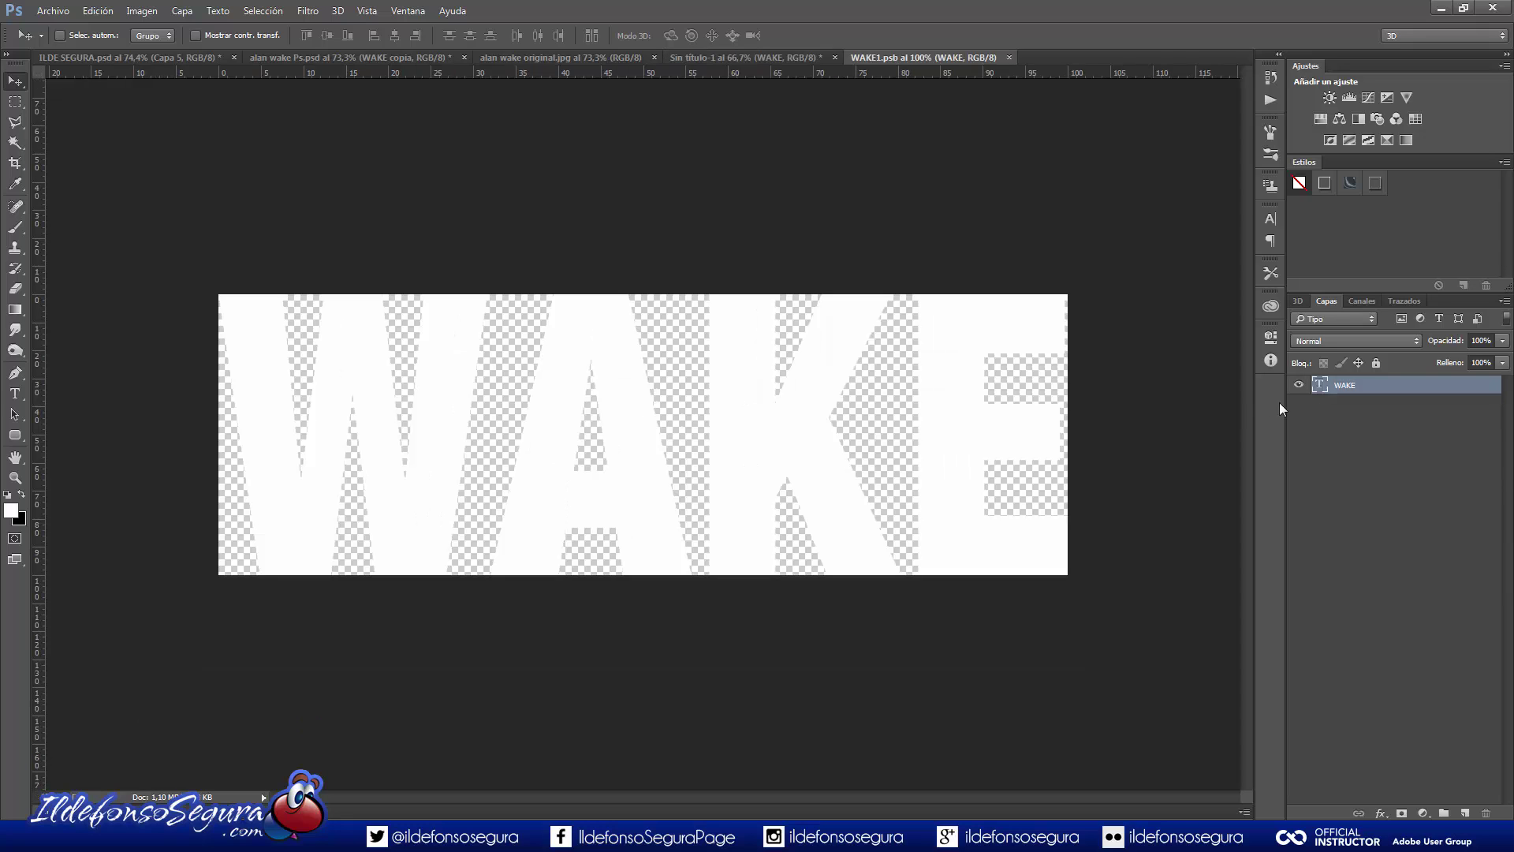
left_click(15, 373)
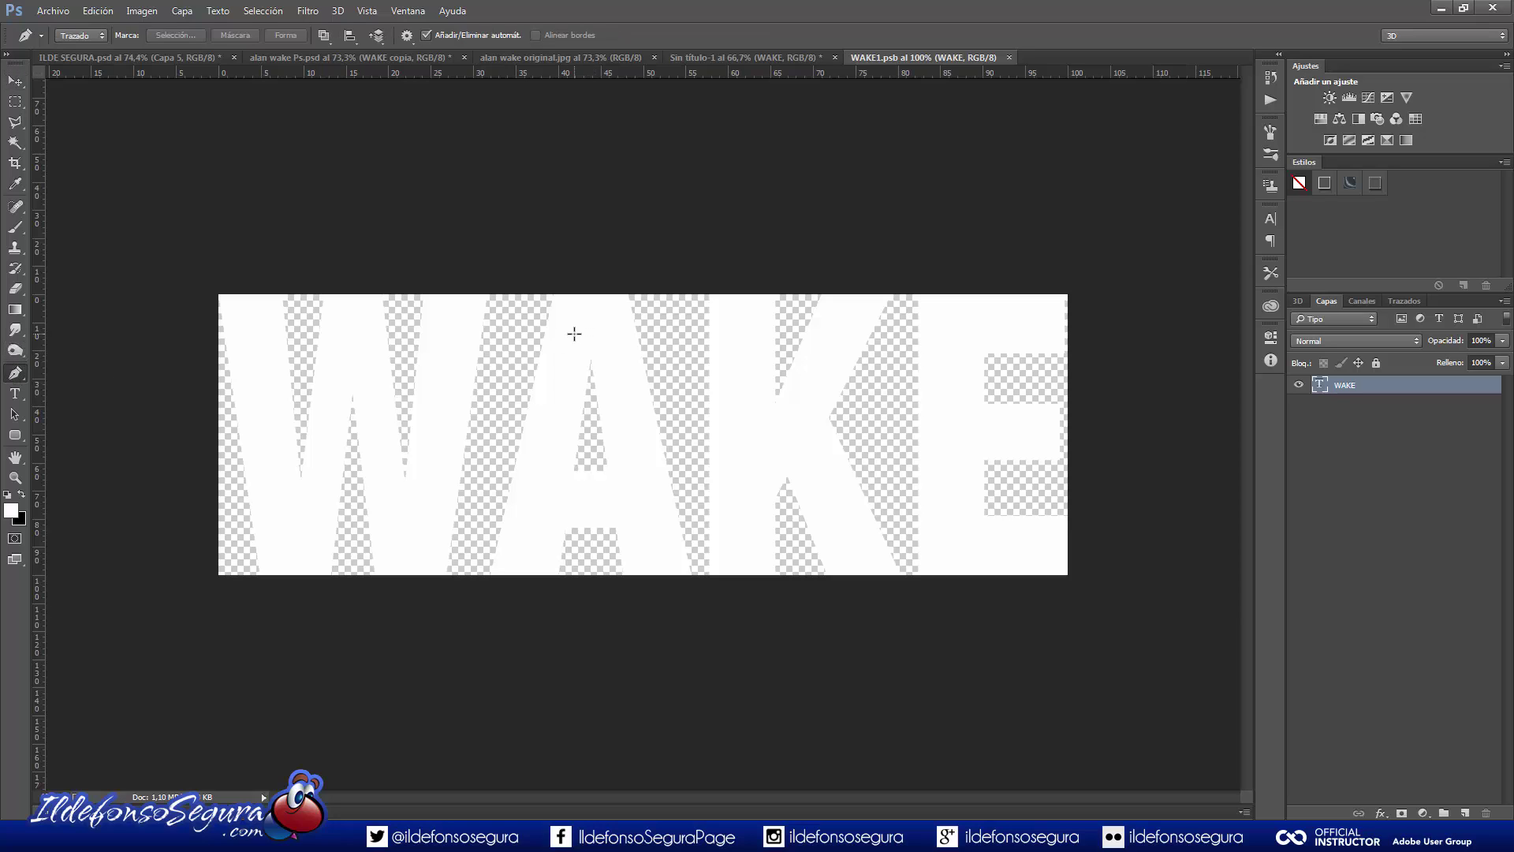
left_click(574, 333)
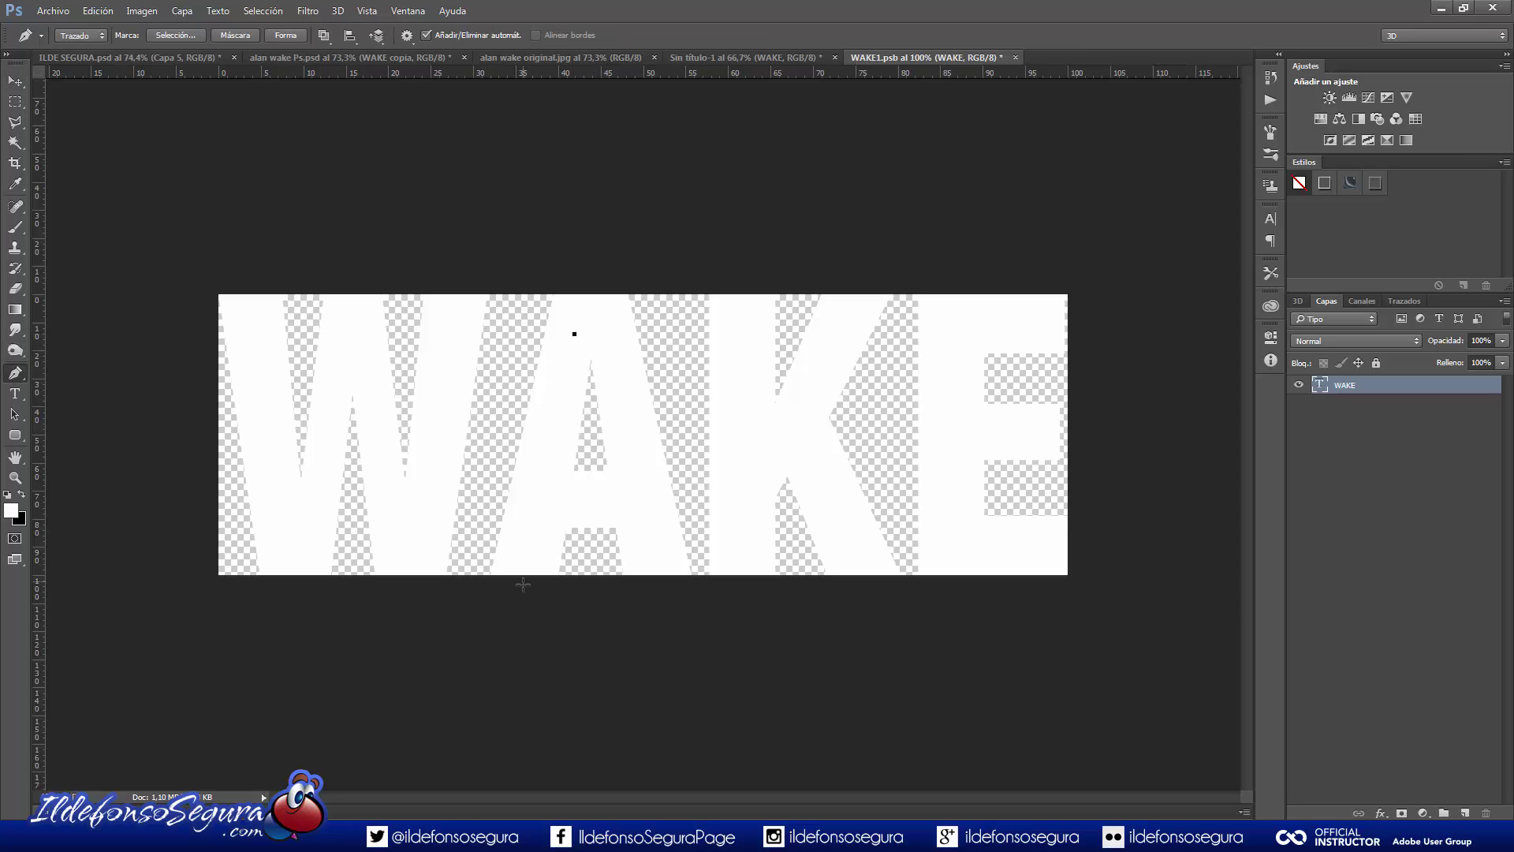
left_click(523, 585)
left_click(669, 599)
left_click(608, 332)
left_click(574, 334)
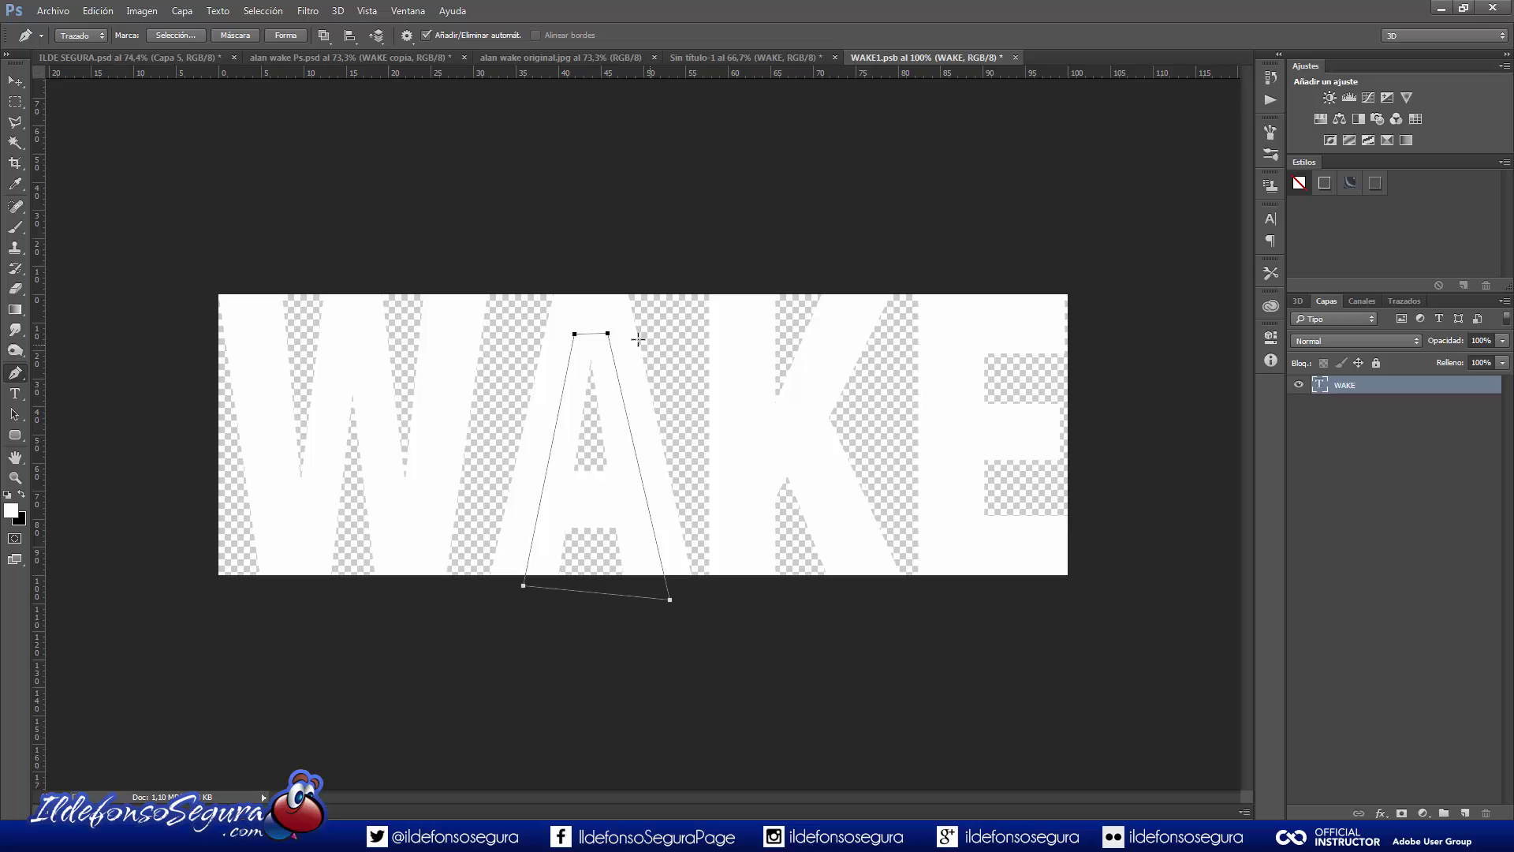
left_click(175, 35)
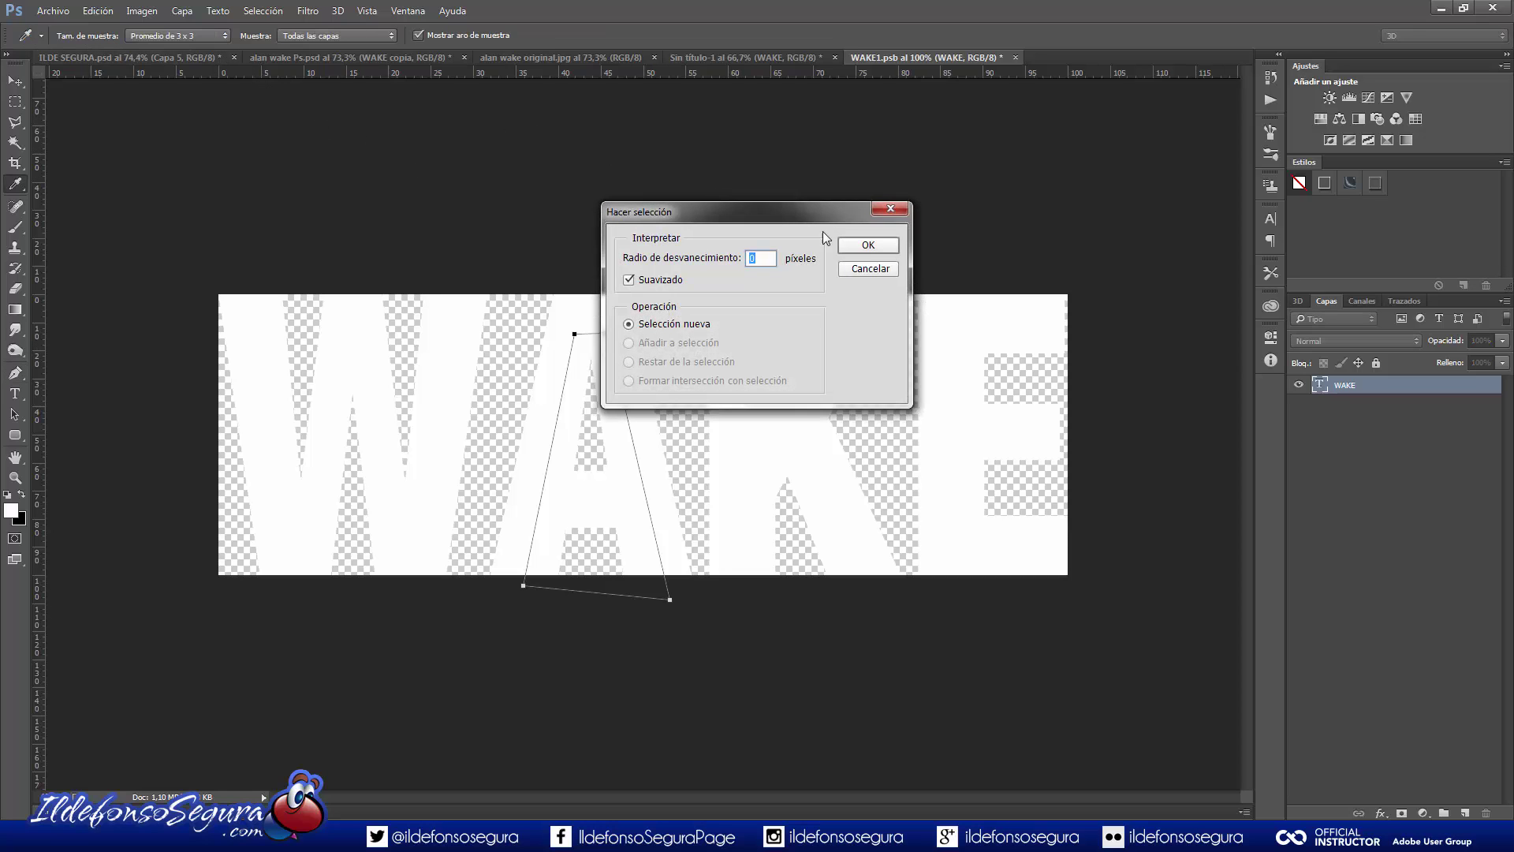
left_click(847, 246)
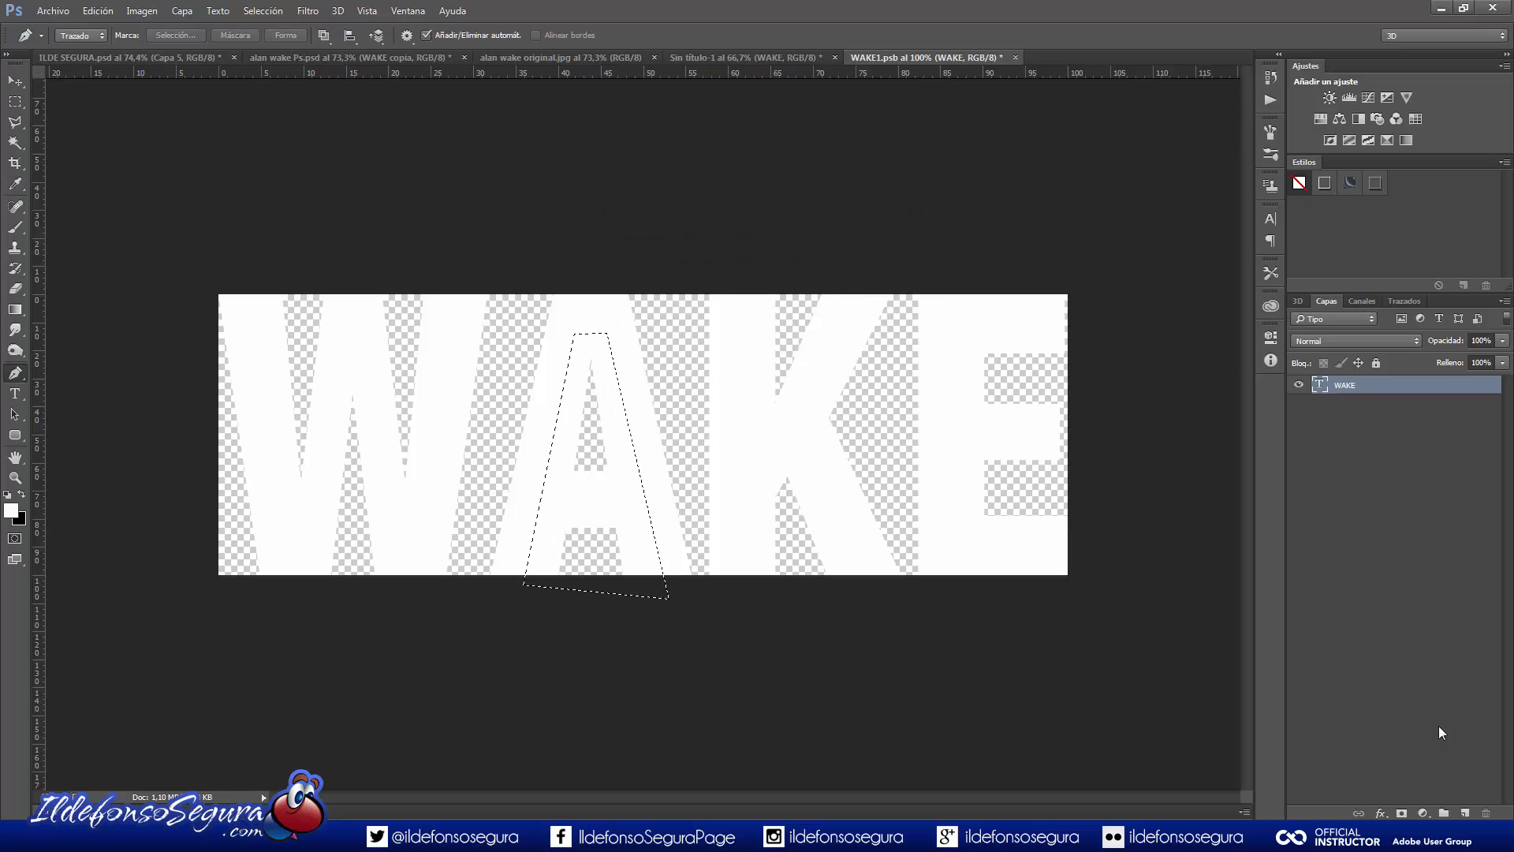
Fill the selected interior of the A with white on a new layer, and save and close the smart object's contents.
left_click(1464, 812)
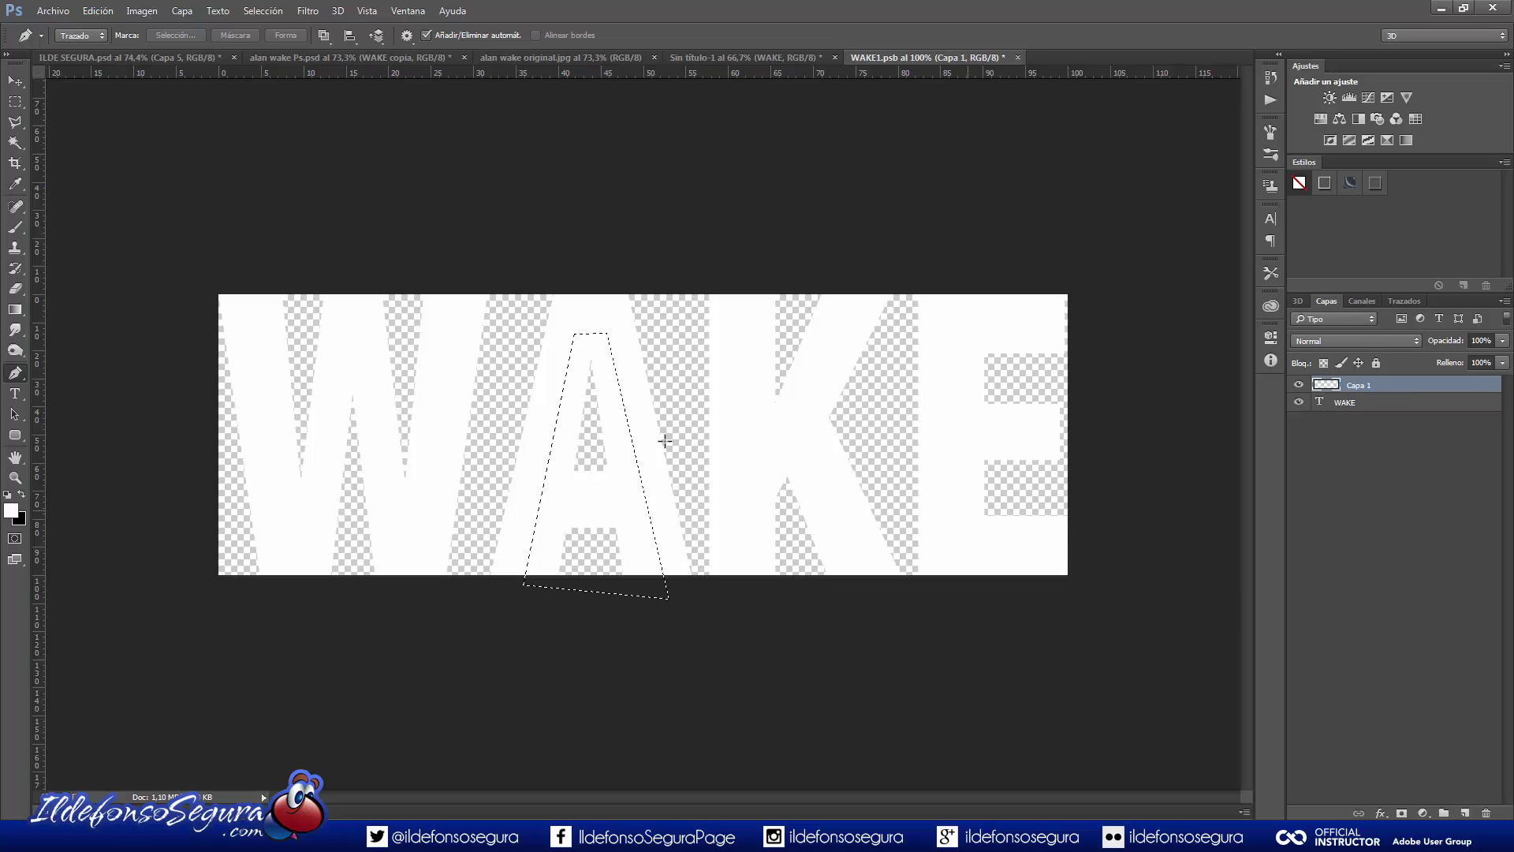
left_click(23, 307)
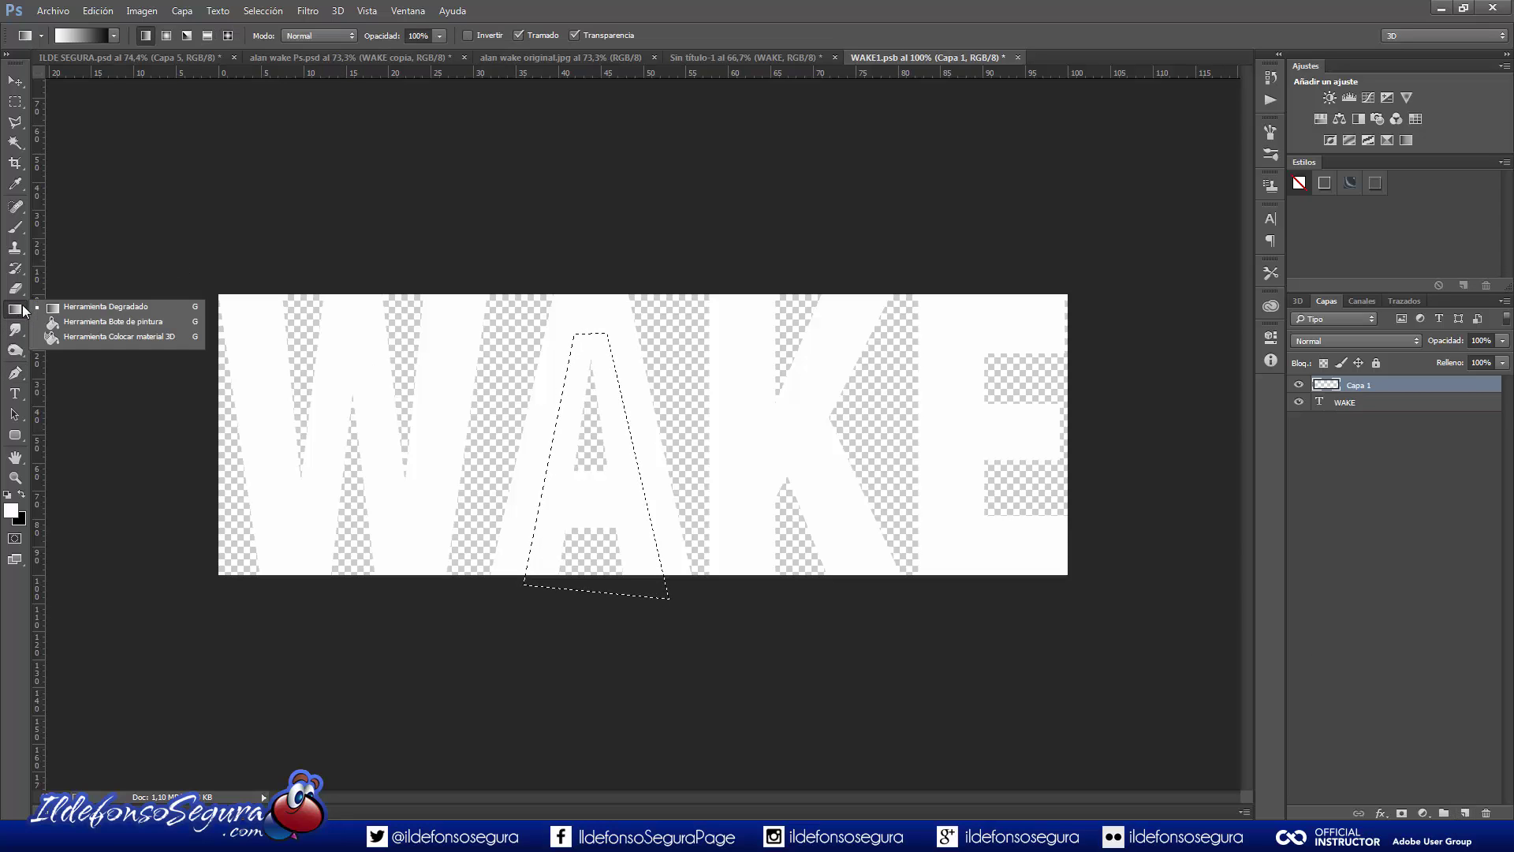
left_click(110, 322)
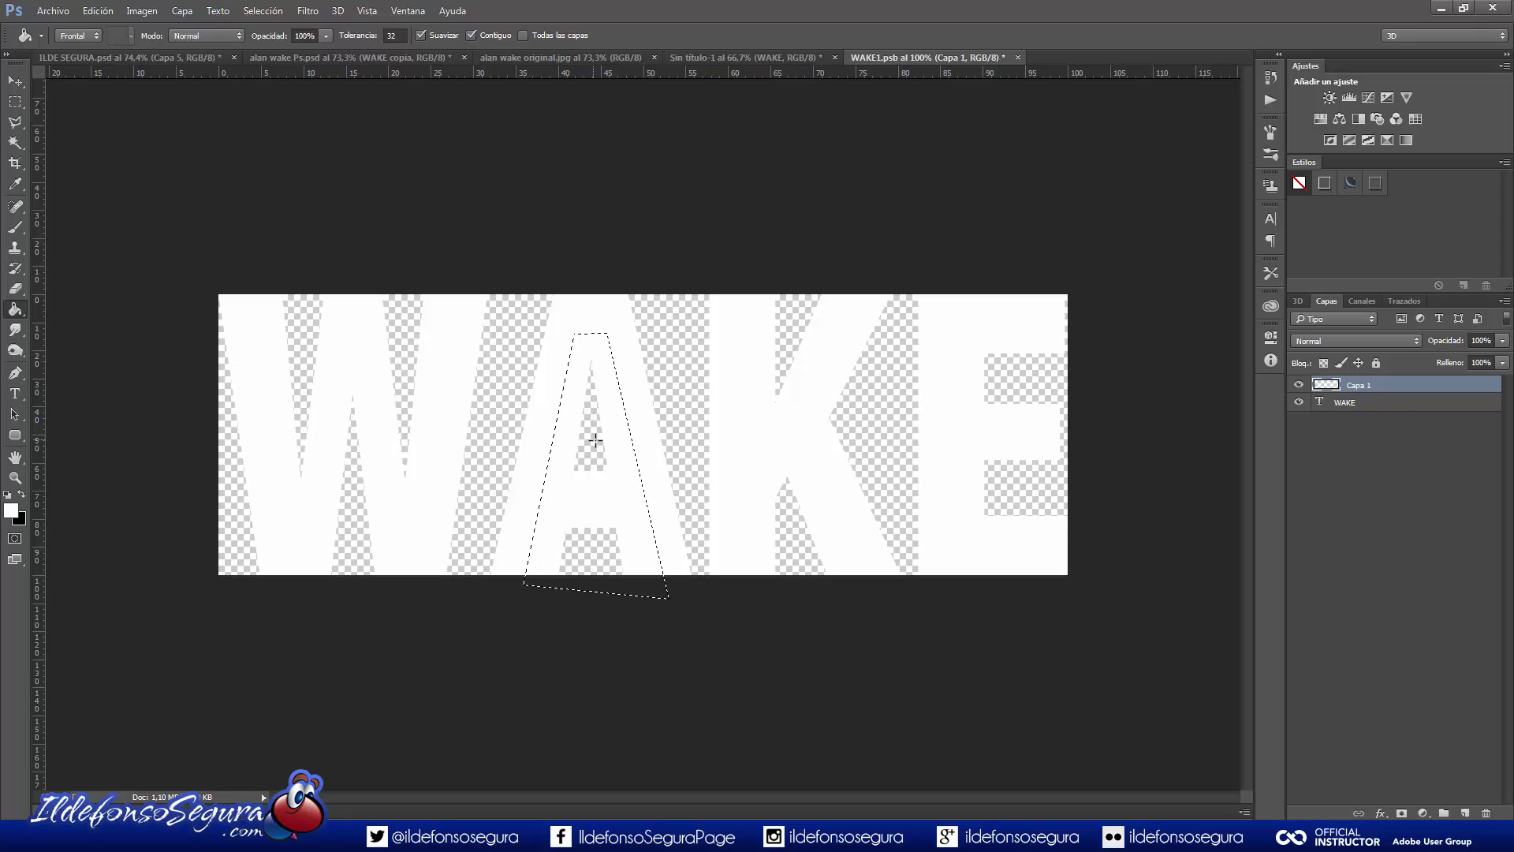
left_click(623, 477)
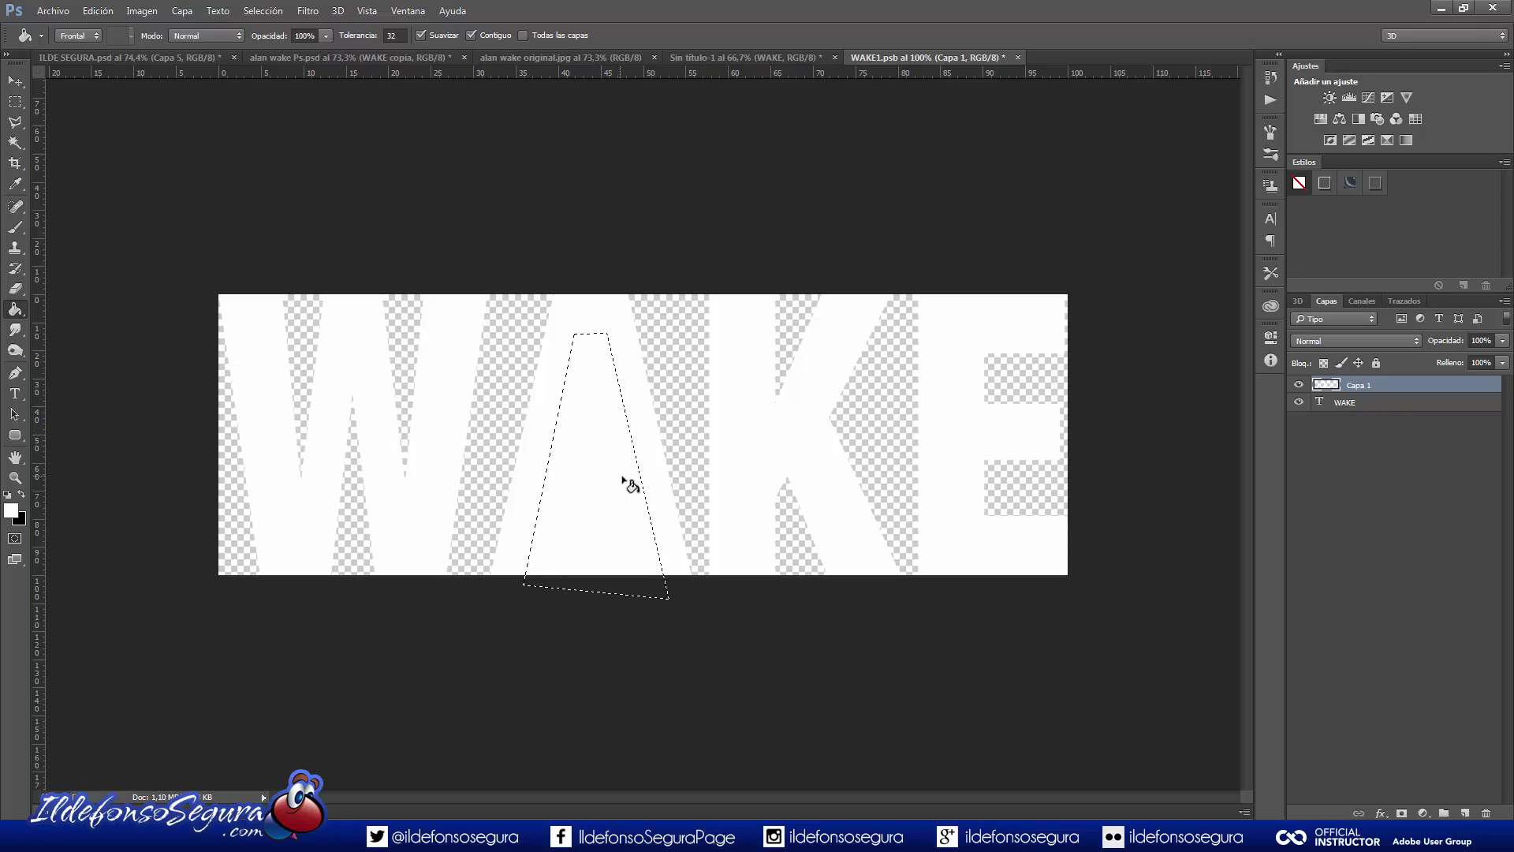
key("ctrl+d")
left_click(1018, 57)
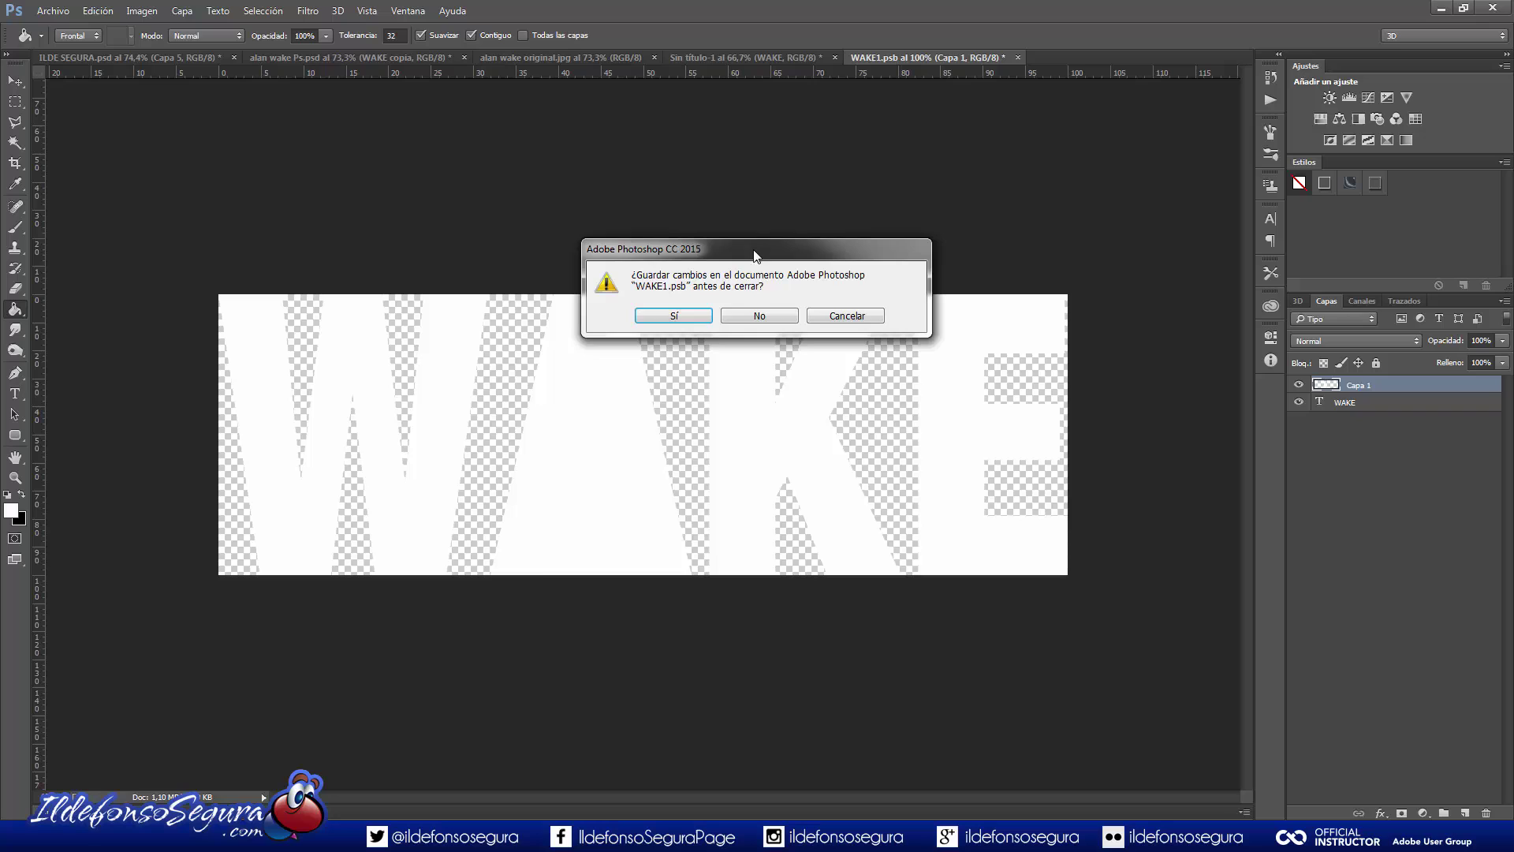
left_click(690, 320)
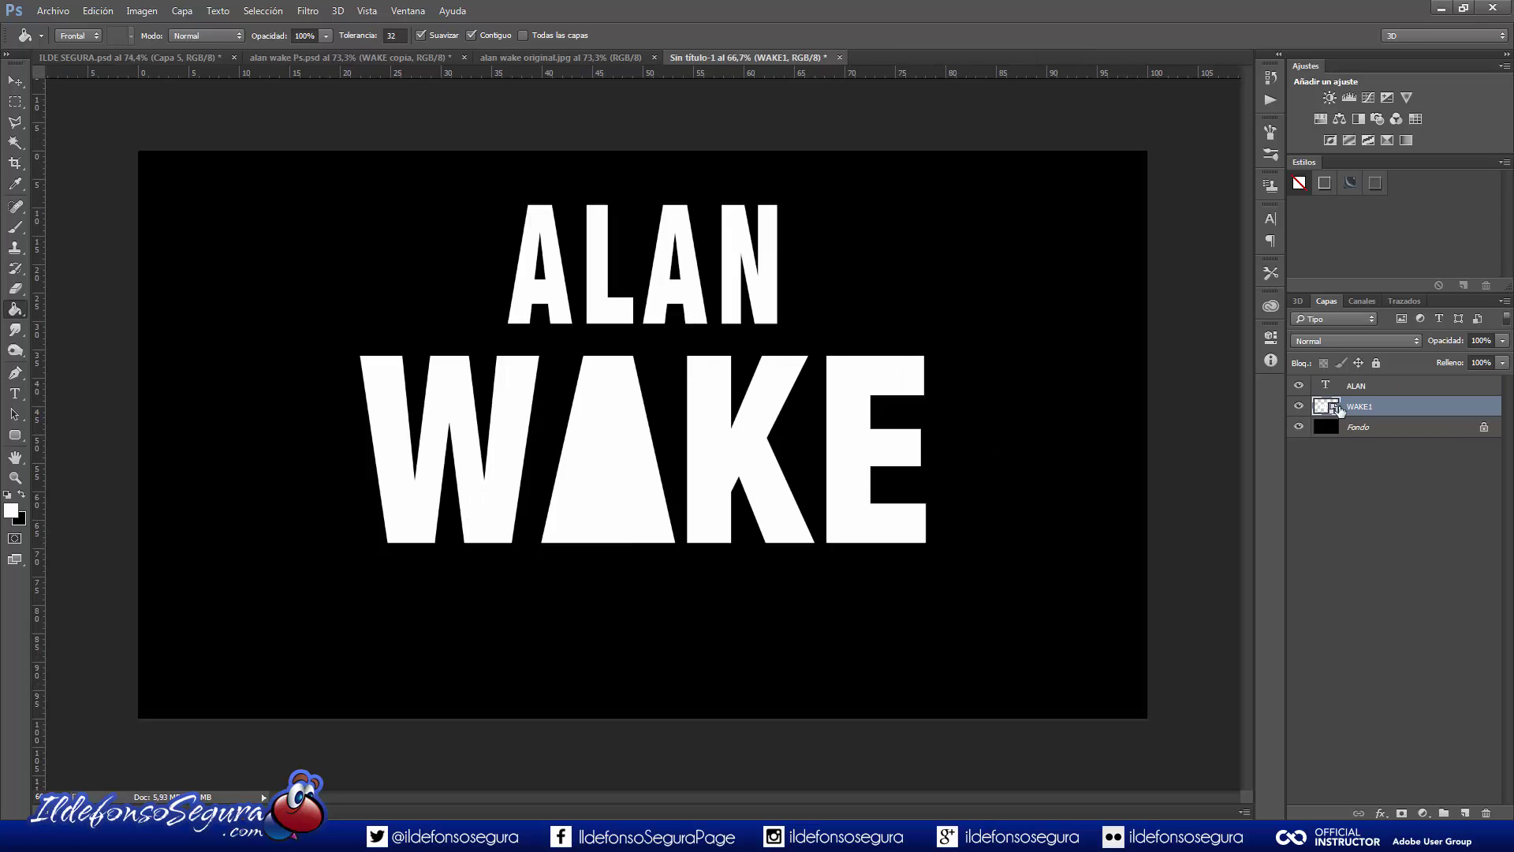
Duplicate the WAKE1 layer, flip the copy vertically and place it directly beneath the WAKE lettering so their edges meet.
key("ctrl+j")
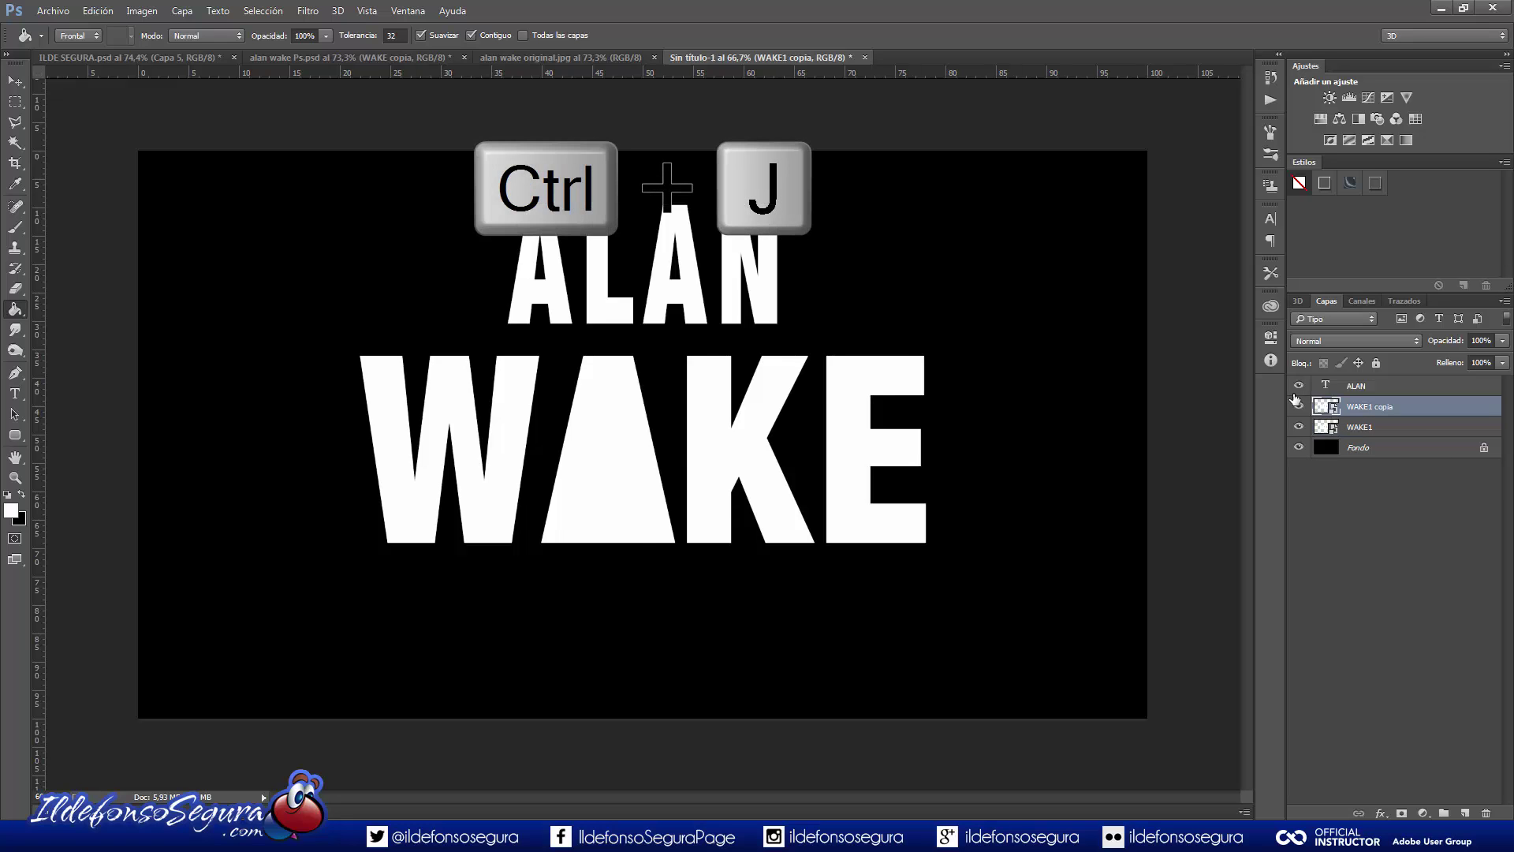
key("ctrl+t")
right_click(550, 534)
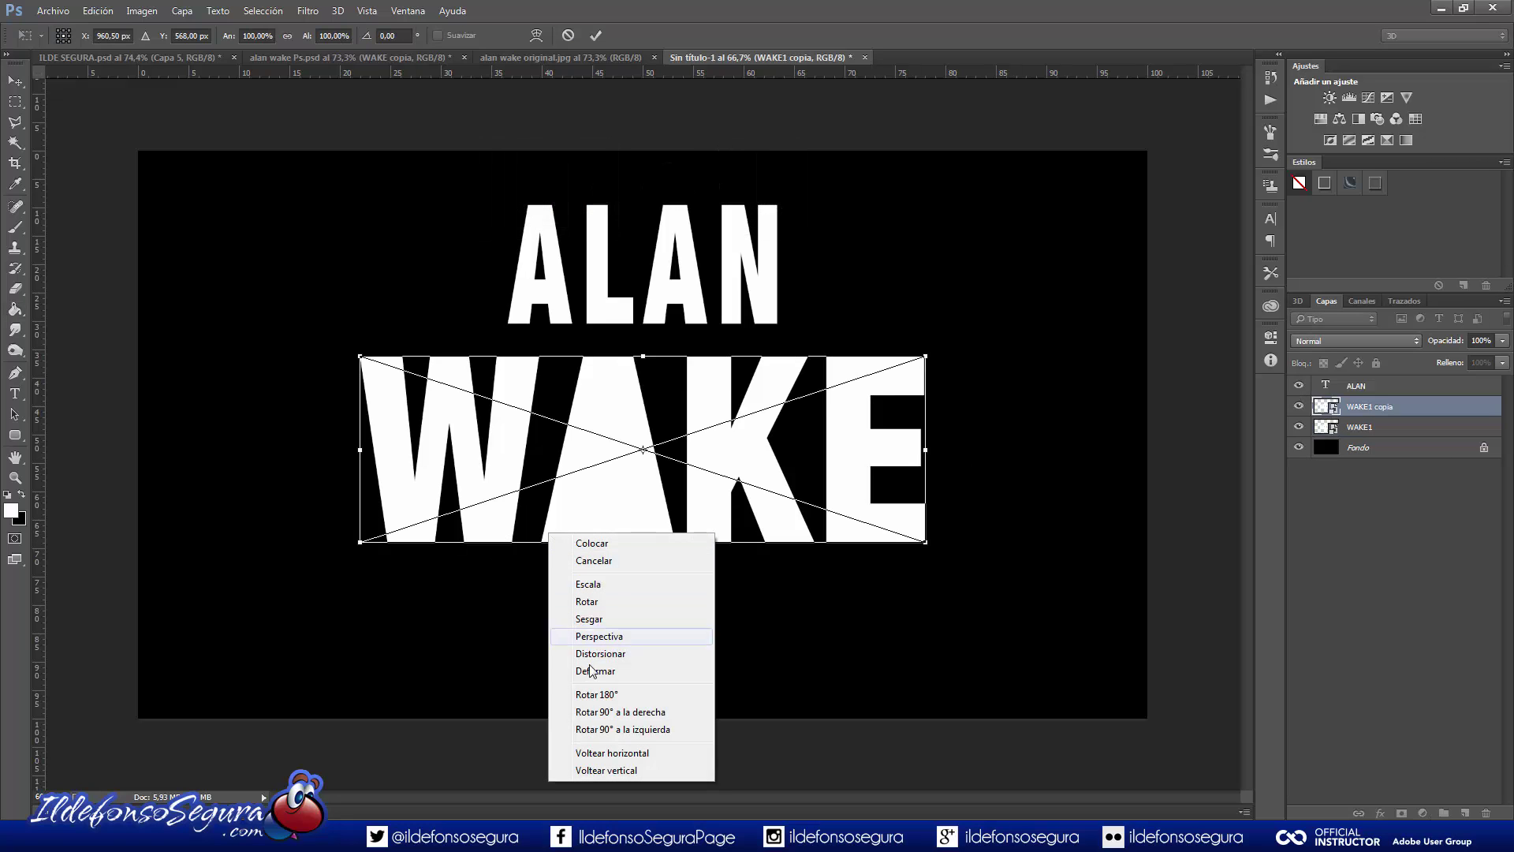
left_click(602, 771)
left_click_drag(692, 527, 695, 687)
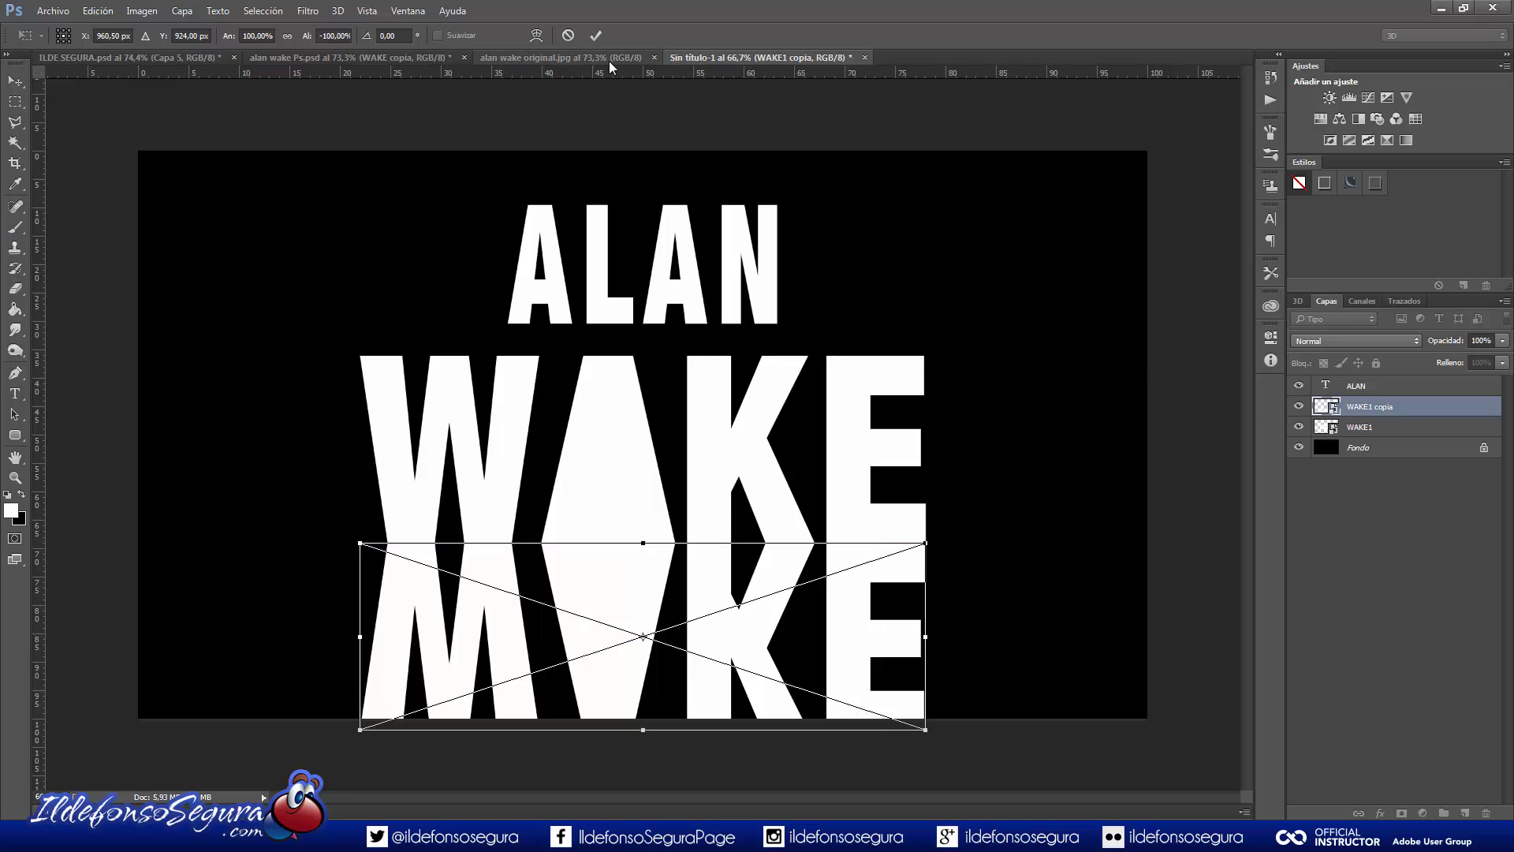
key("Up")
key("Up")
key("Up")
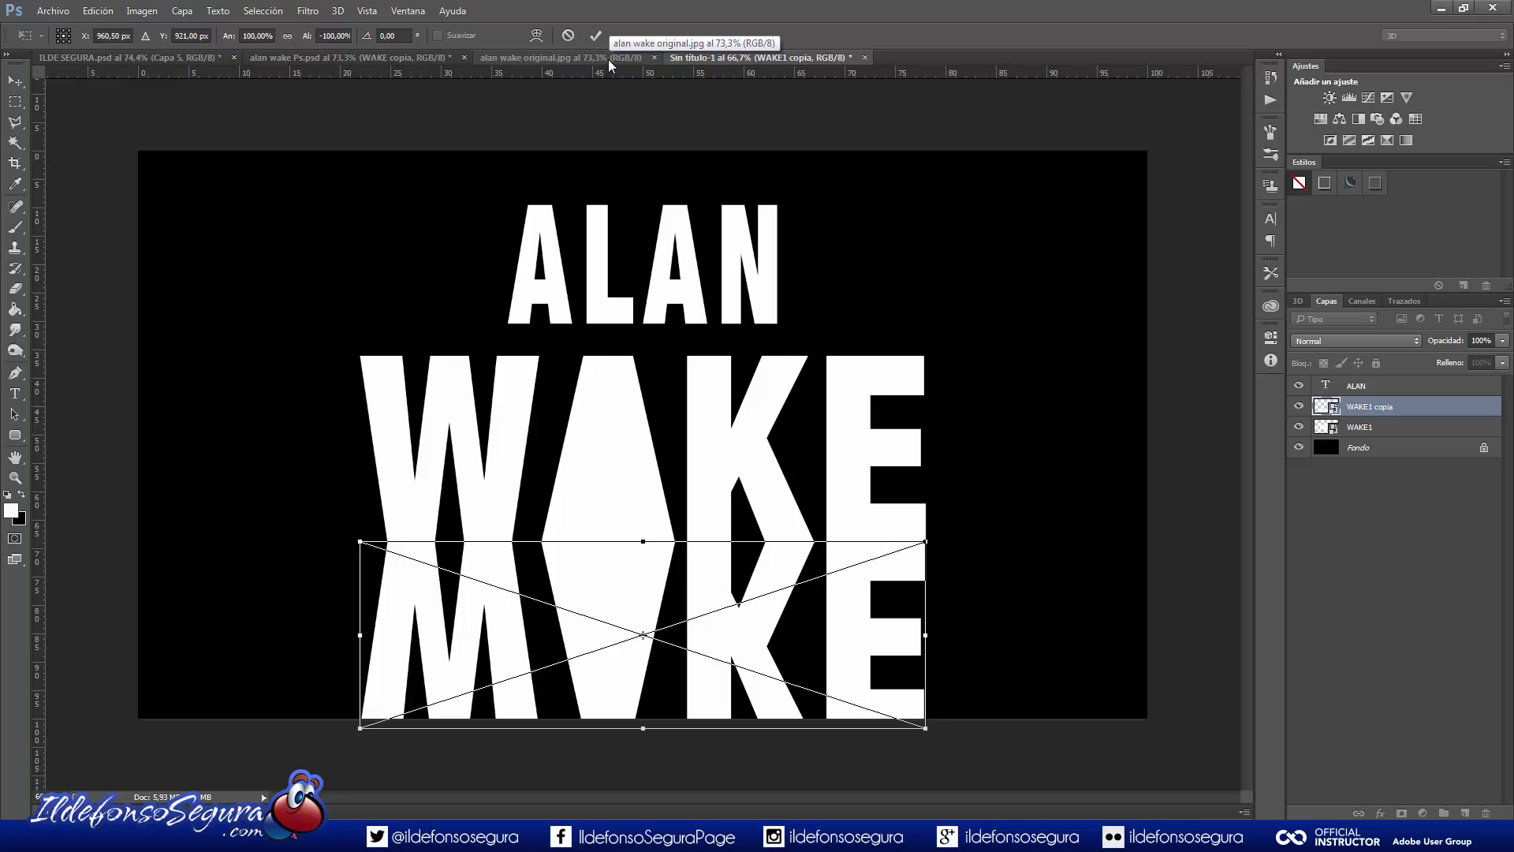
left_click(590, 44)
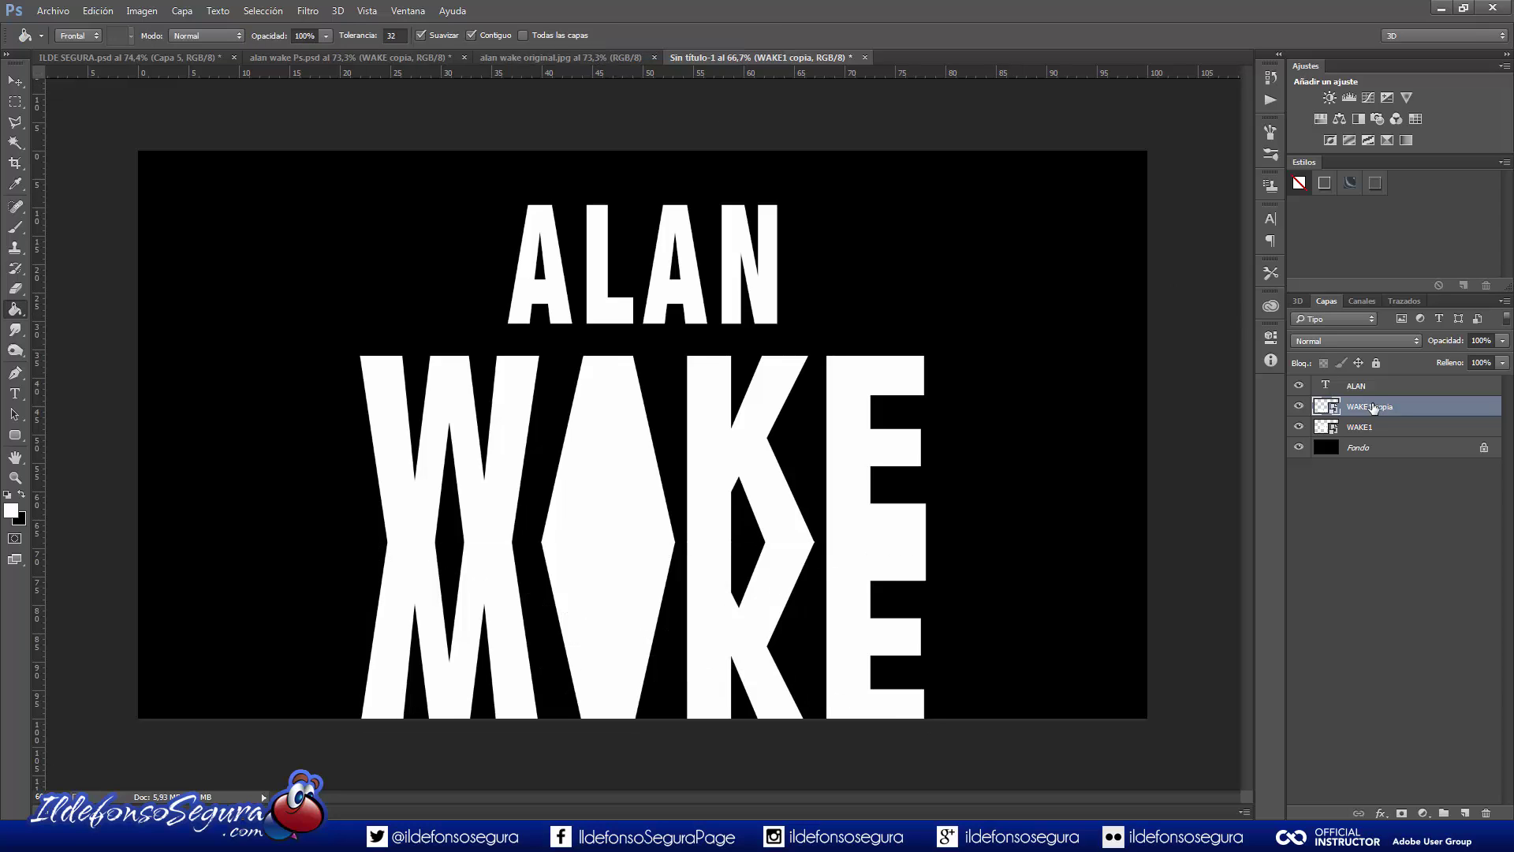
Place the flipped copy beneath the WAKE1 layer and rename it "sombra 1".
left_click_drag(1346, 407, 1346, 429)
double_click(1353, 430)
type("sombra 1")
key("Return")
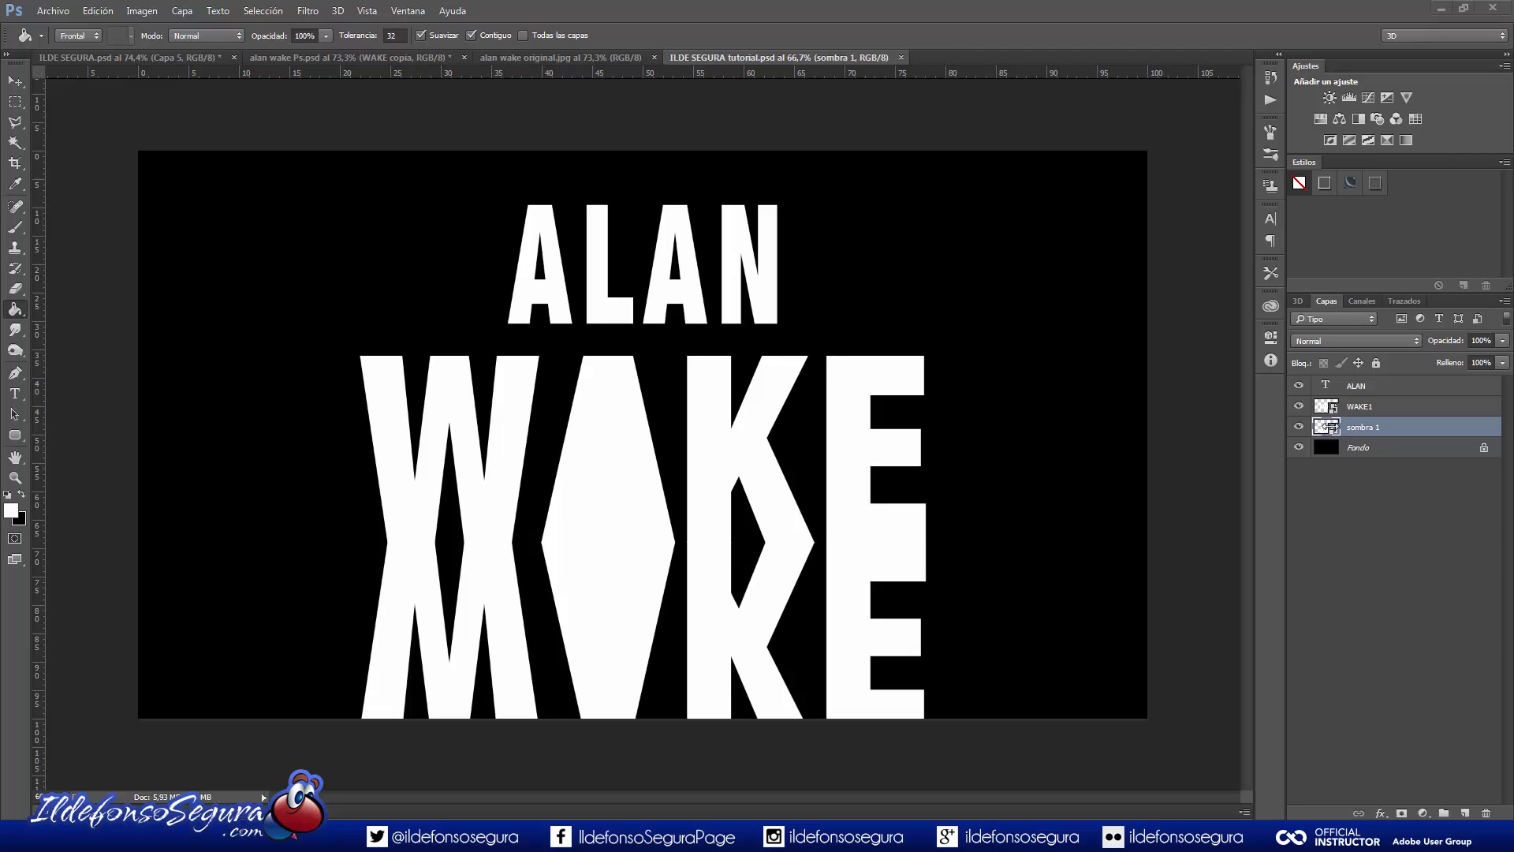
Distort the sombra 1 layer in perspective, spreading its lower edge symmetrically beyond both sides of the canvas to about 202% width.
key("ctrl+t")
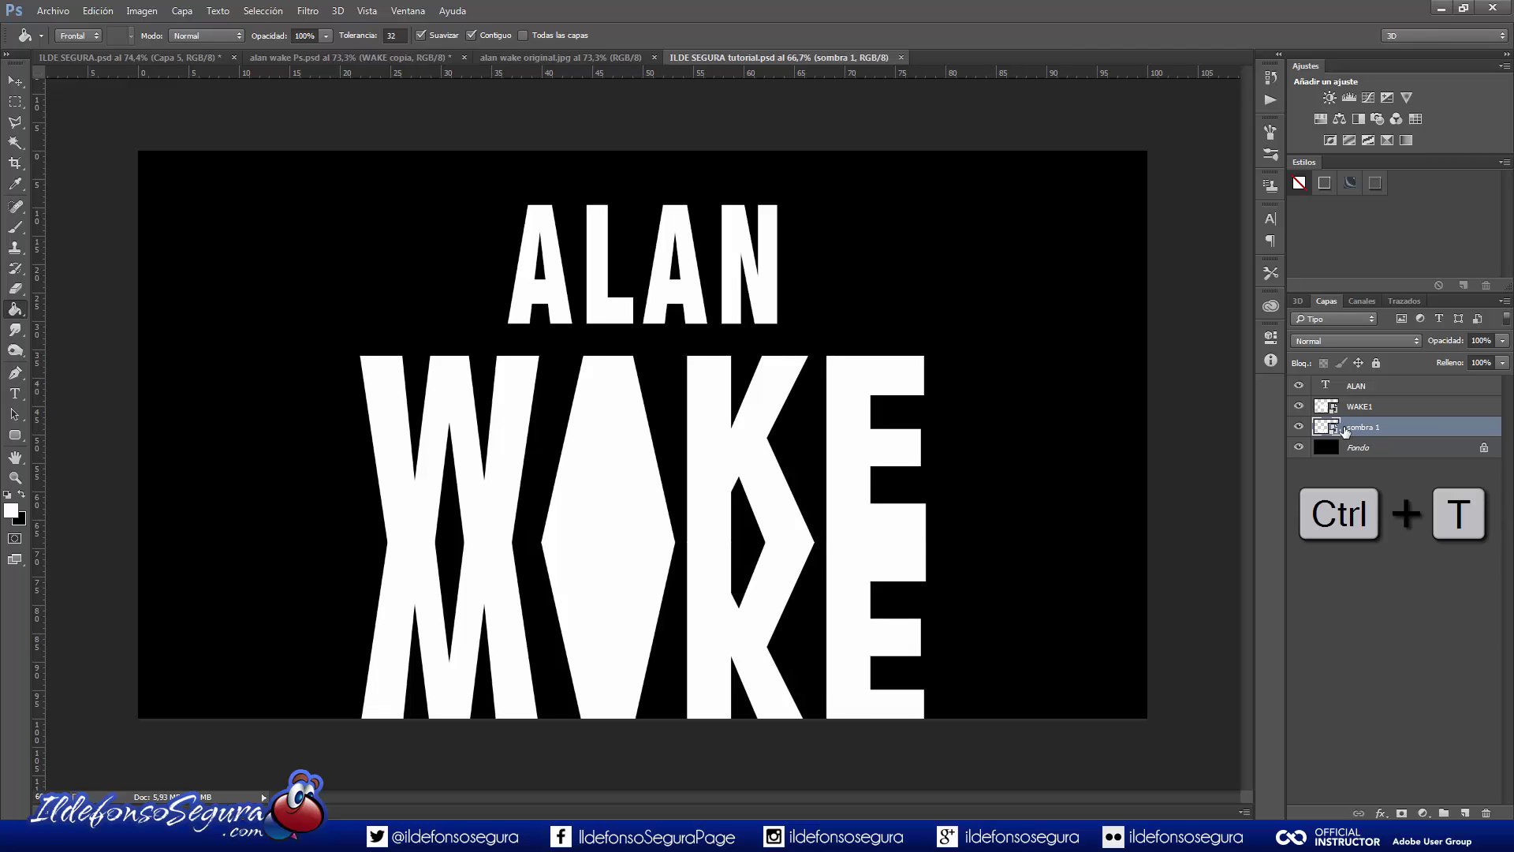
key("ctrl+minus")
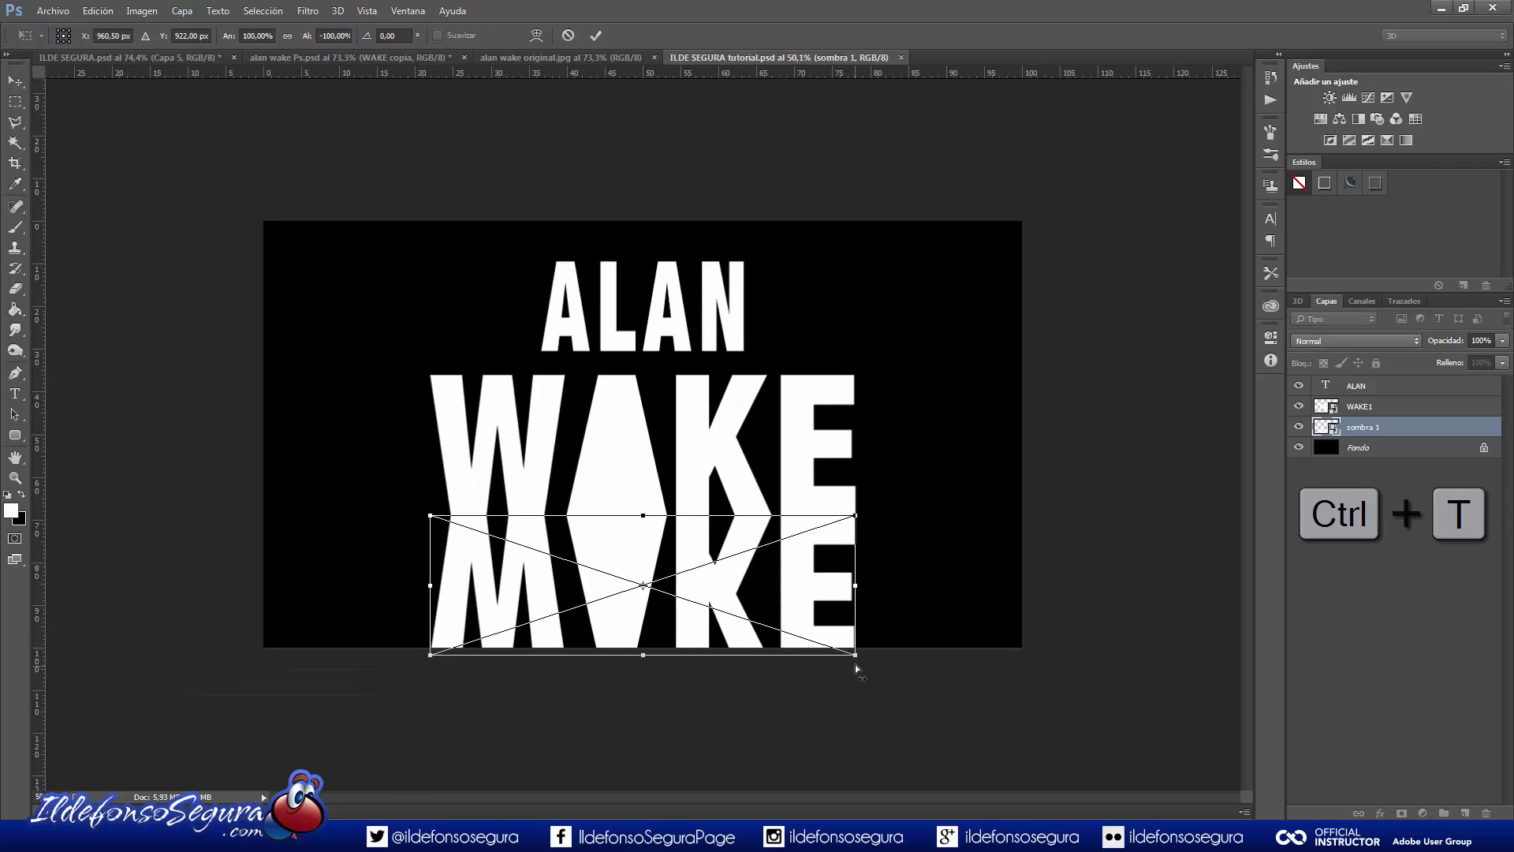
key("ctrl+shift+alt")
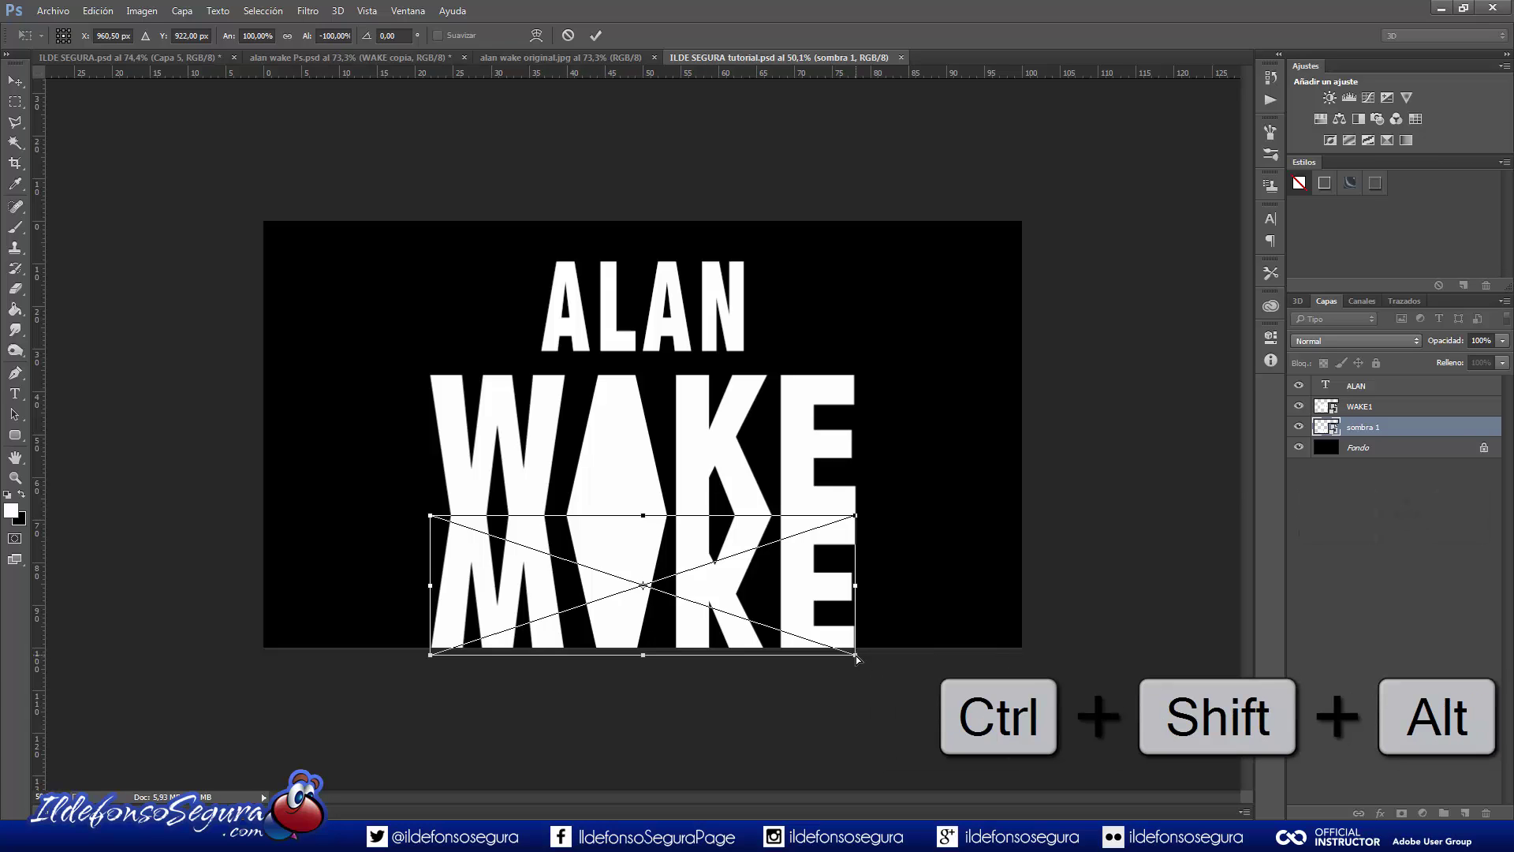
left_click_drag(856, 658, 1073, 590)
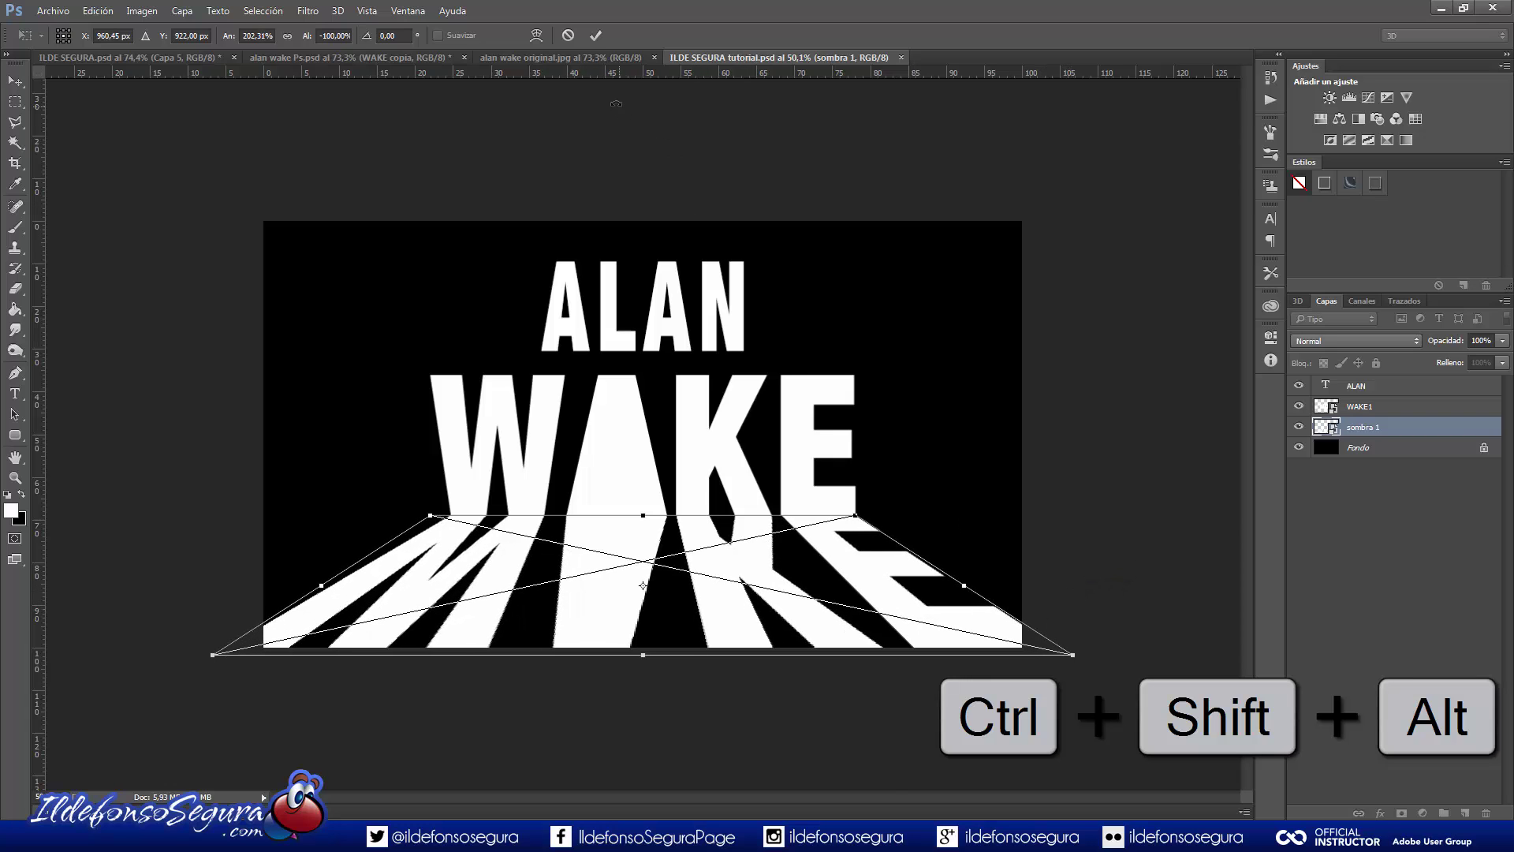
left_click(596, 36)
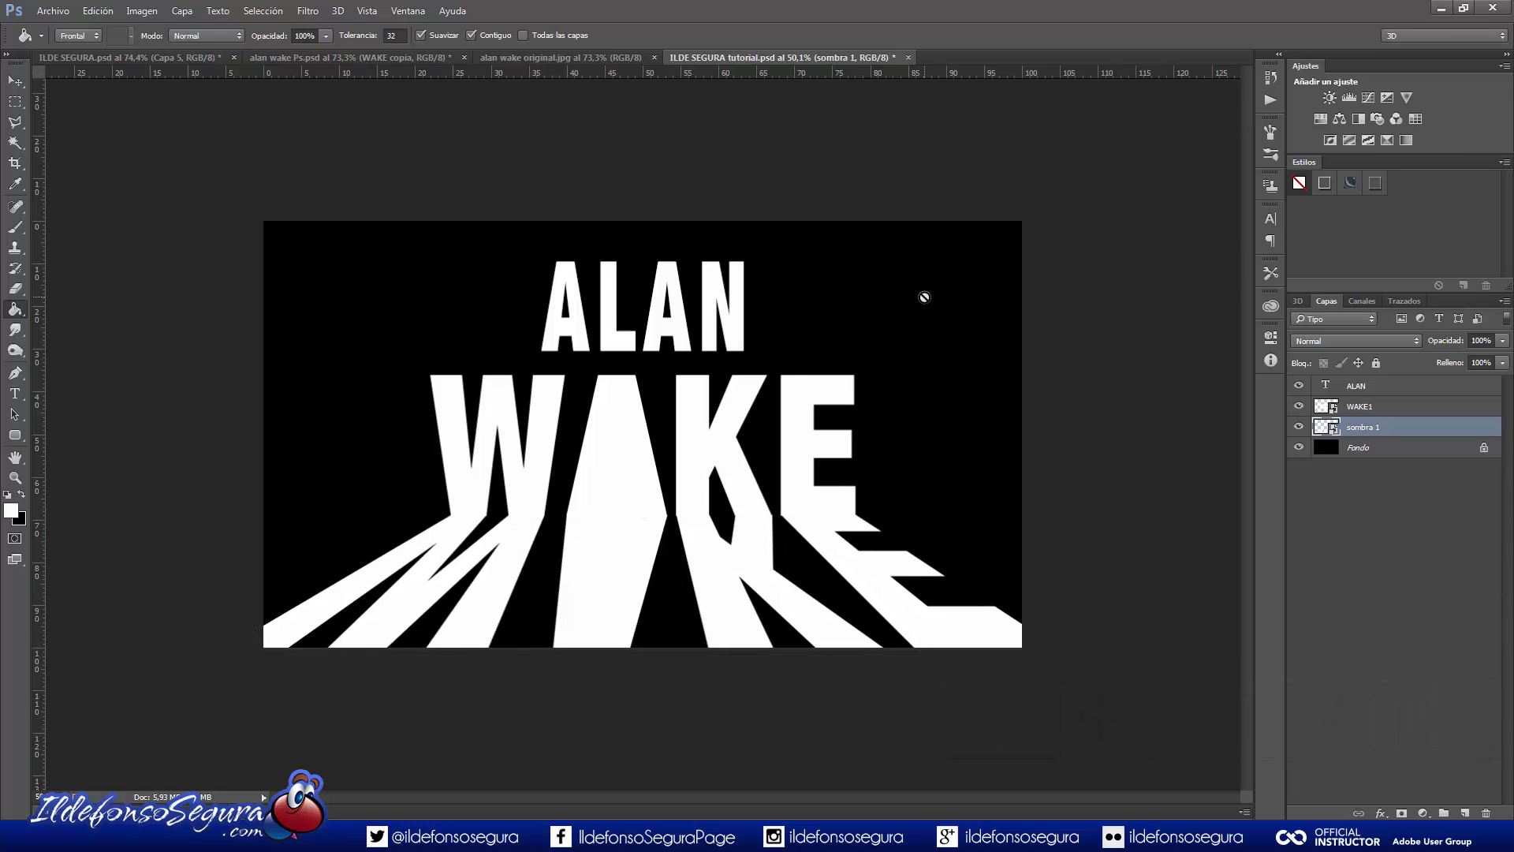
key("ctrl+plus")
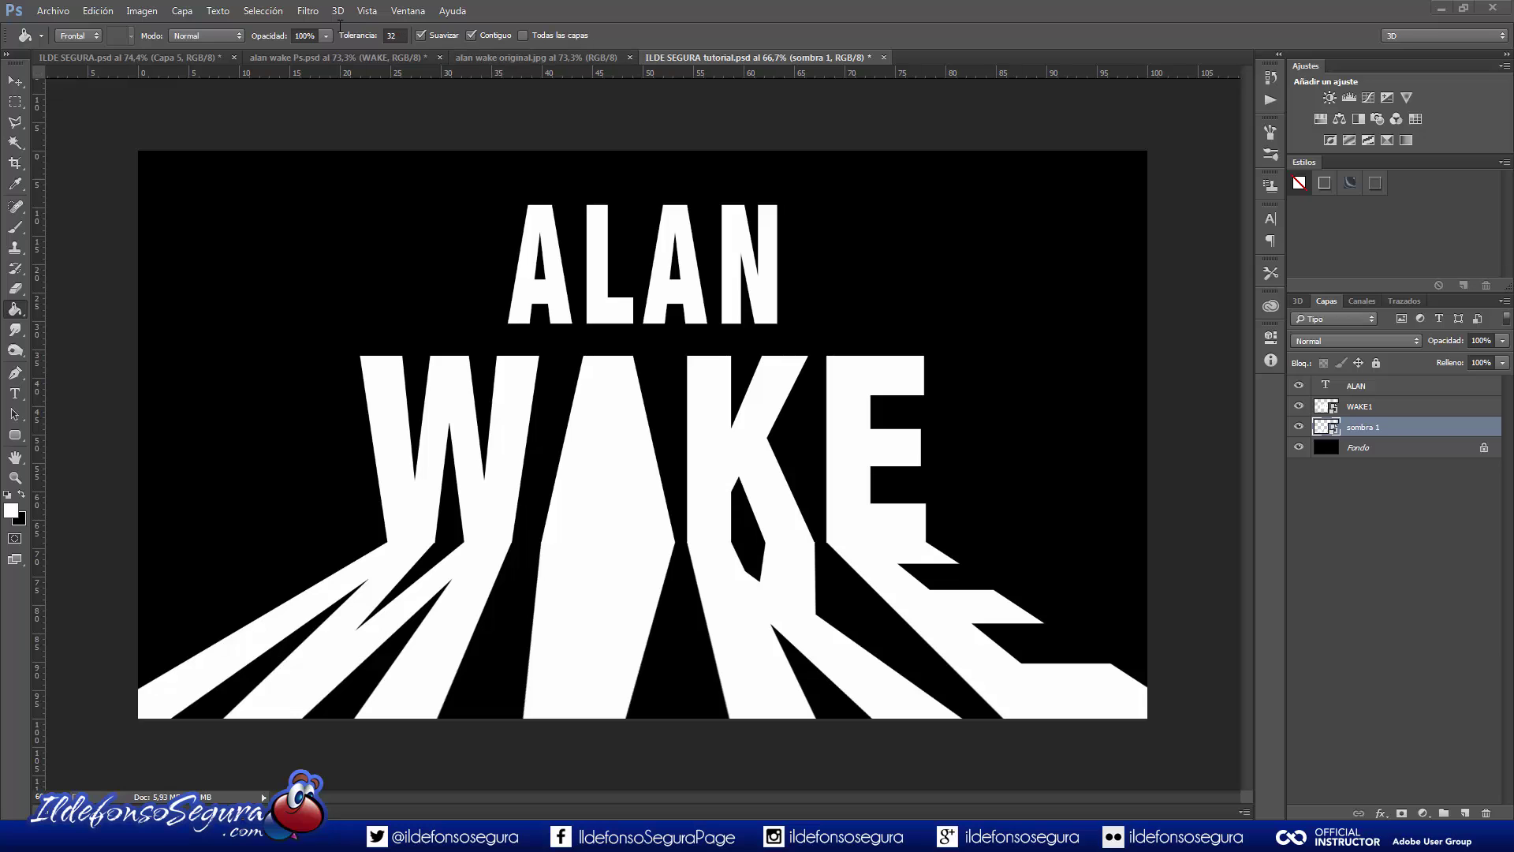
Apply a Gaussian blur with a 12-pixel radius to the sombra 1 layer.
left_click(308, 11)
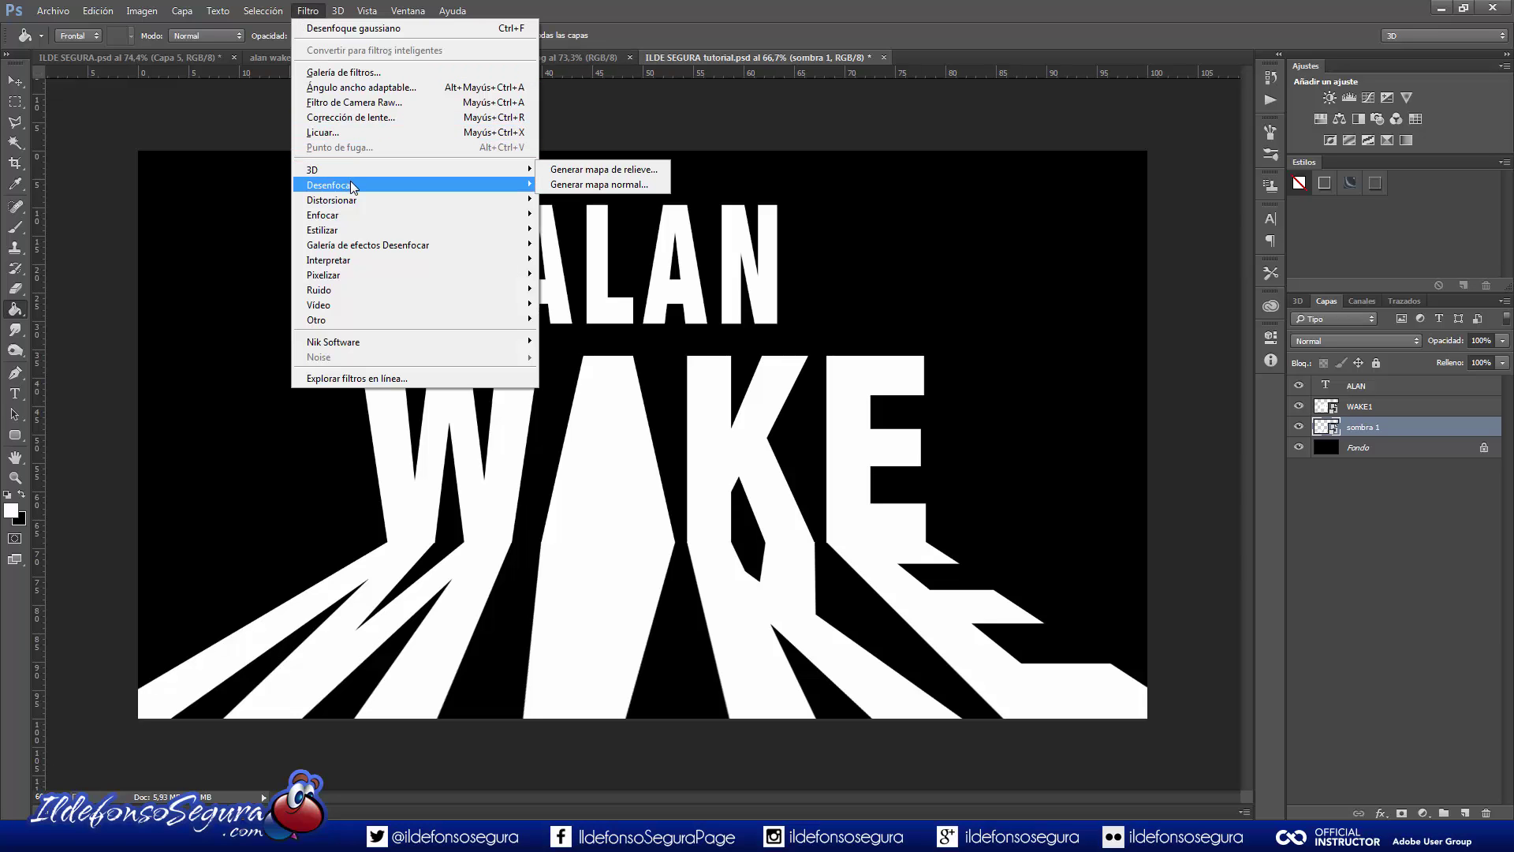
mouse_move(350, 183)
left_click(635, 294)
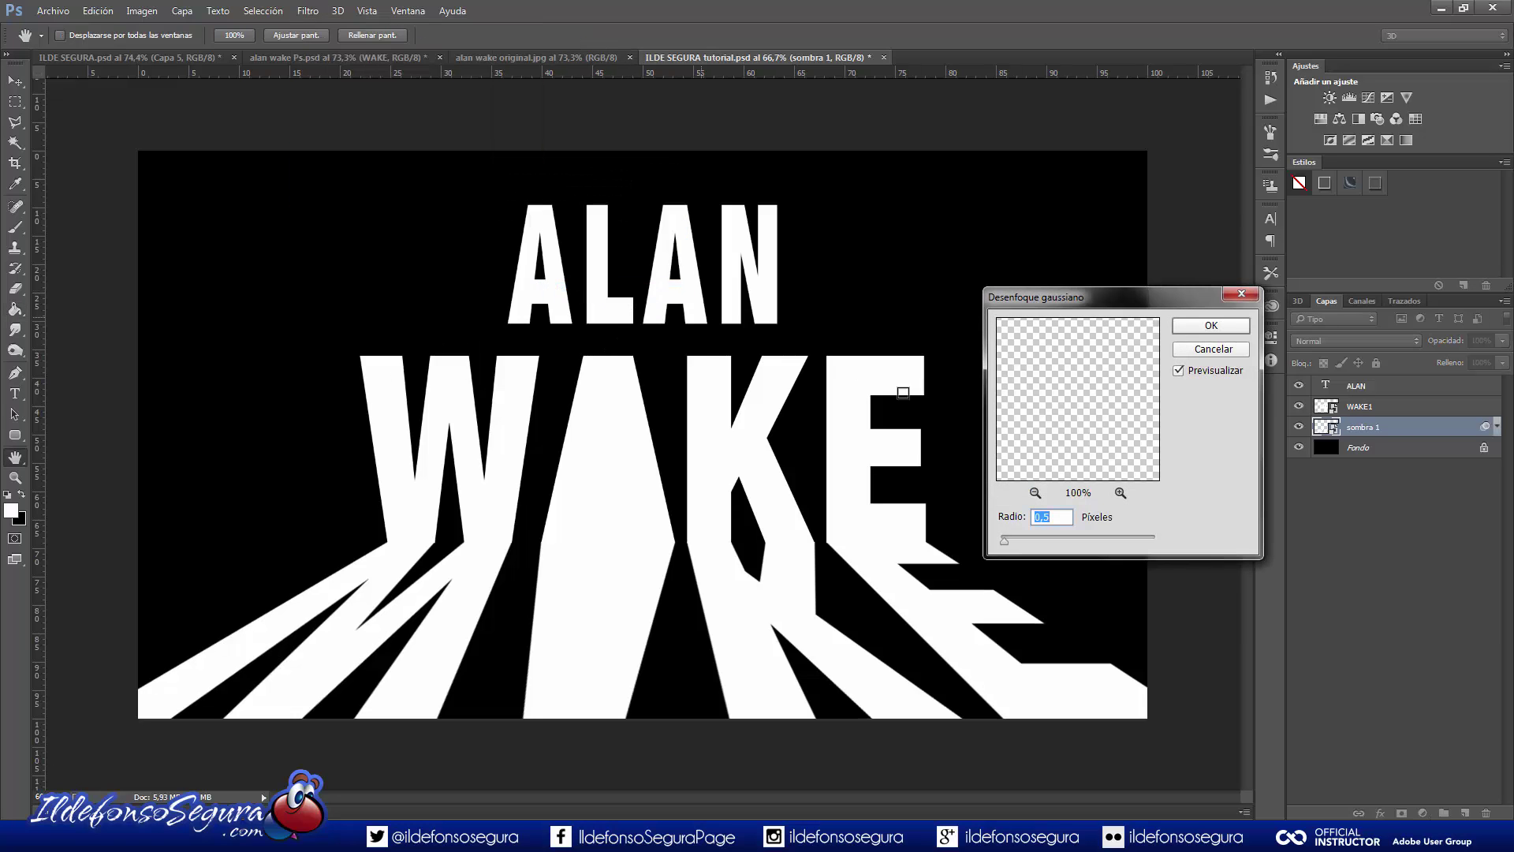
type("12")
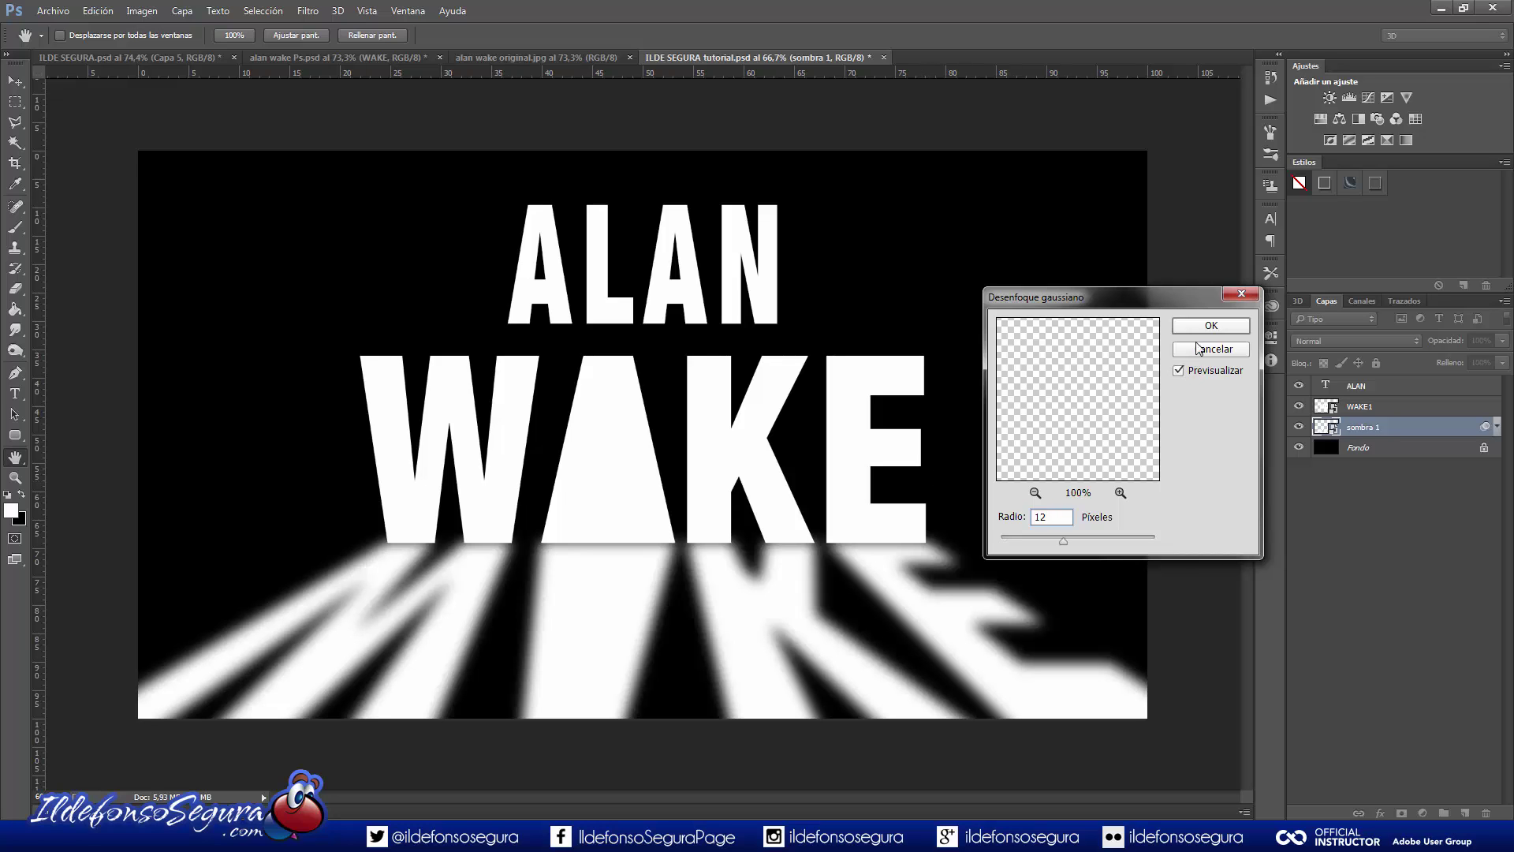
left_click(1199, 329)
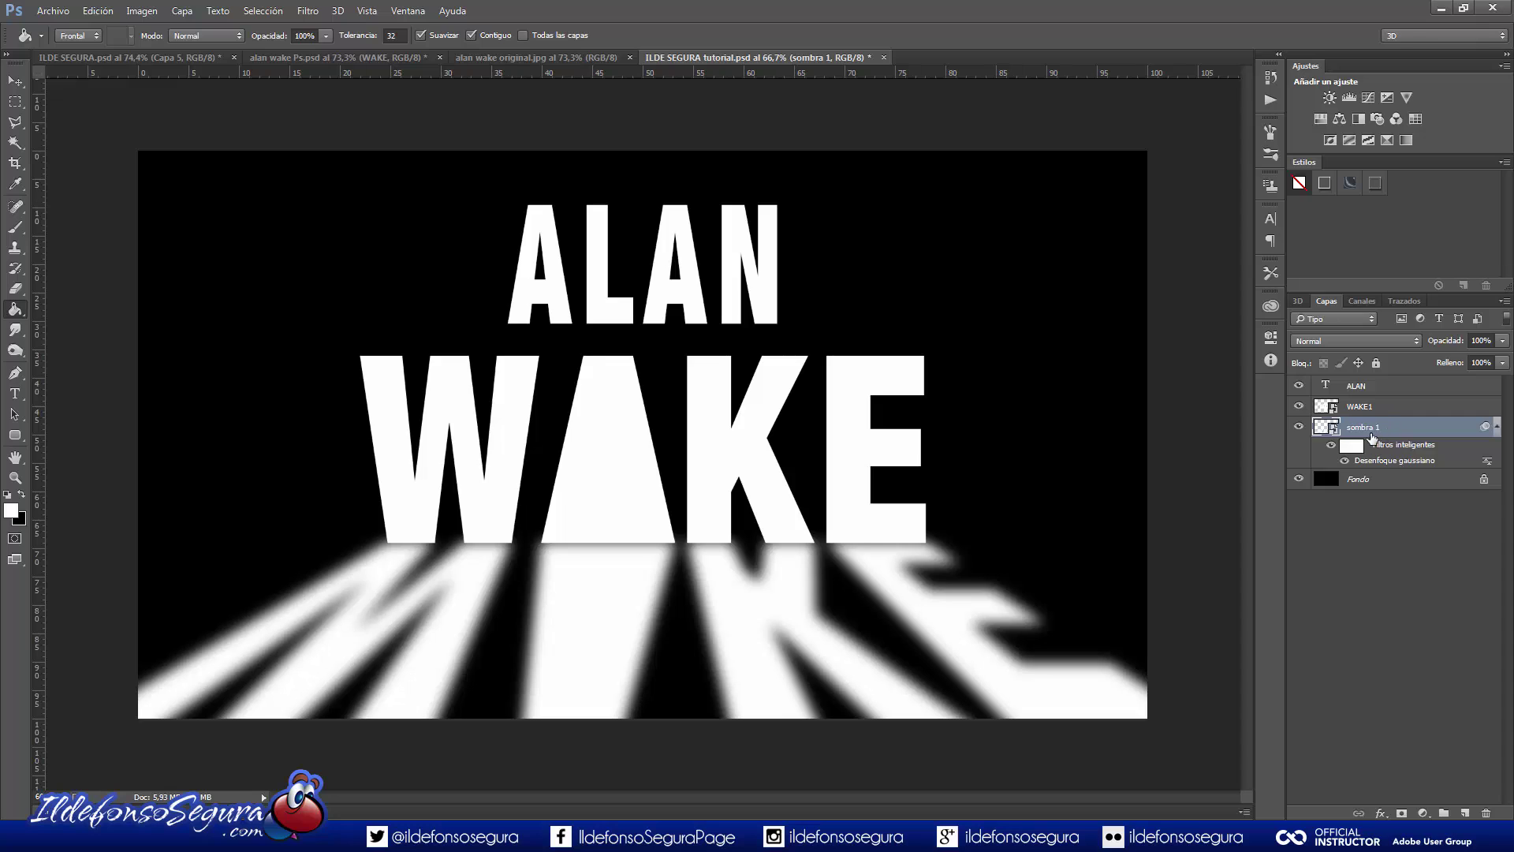
Activate the Gradient tool and add a layer mask to the sombra 1 layer.
right_click(14, 314)
left_click(82, 309)
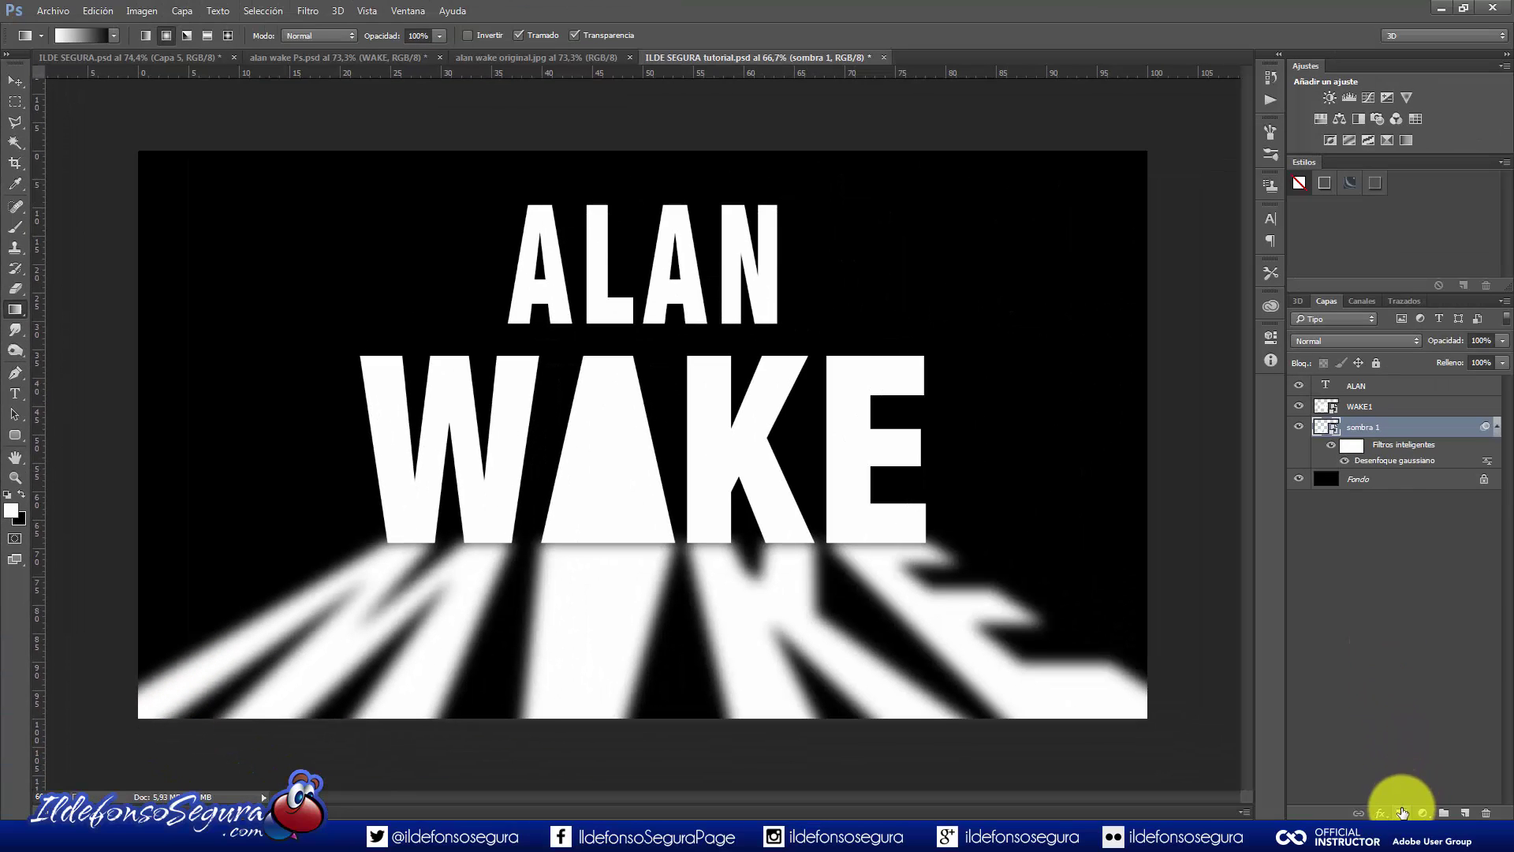
left_click(1402, 812)
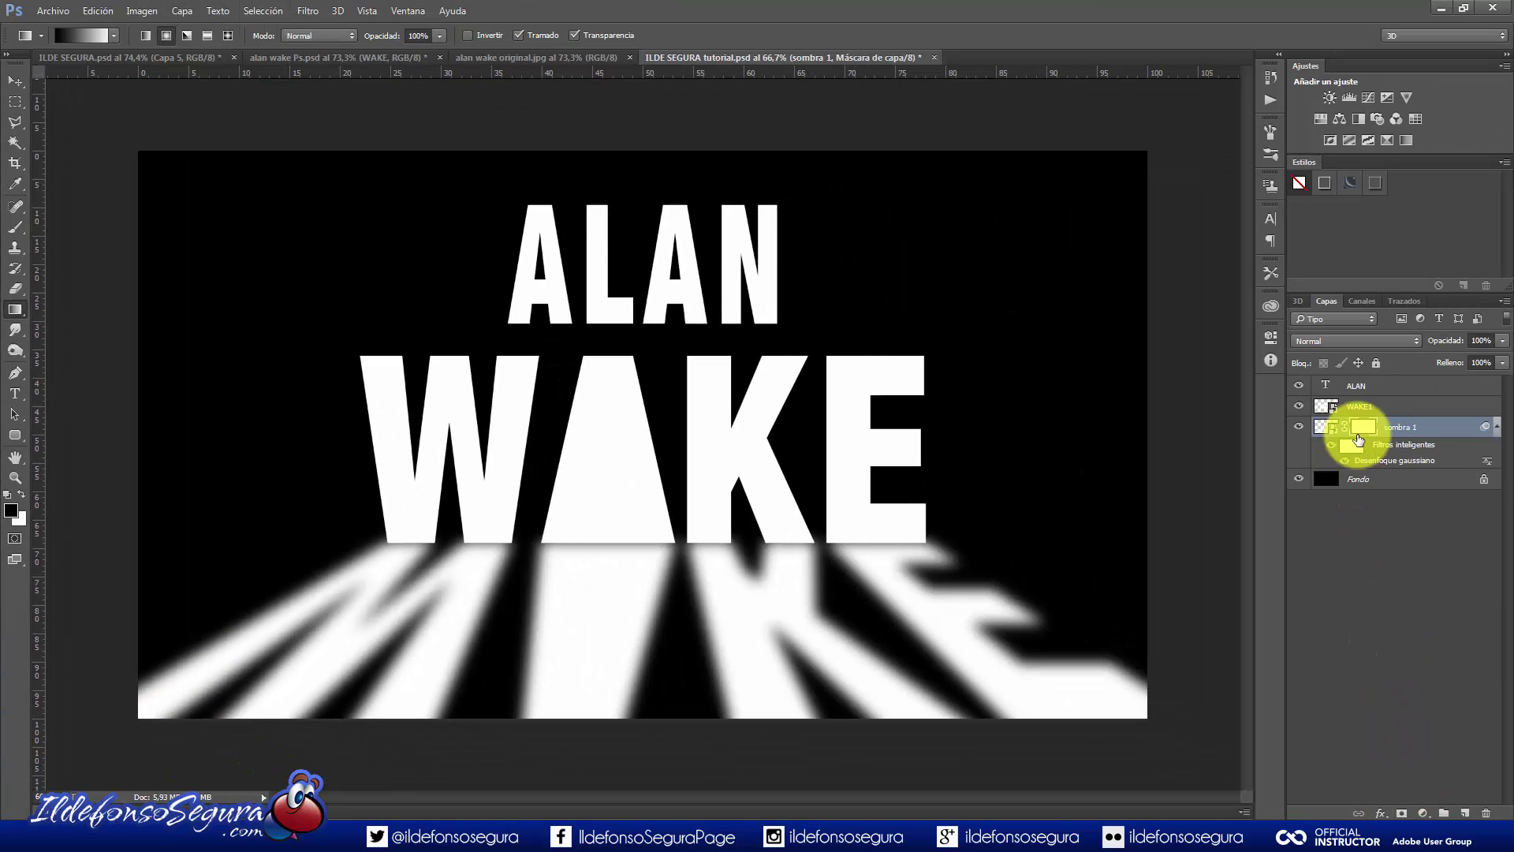
Fill the sombra 1 mask with a white-to-black radial gradient from within WAKE's A to below the canvas, and unlink the mask from its layer.
left_click_drag(658, 523, 658, 744)
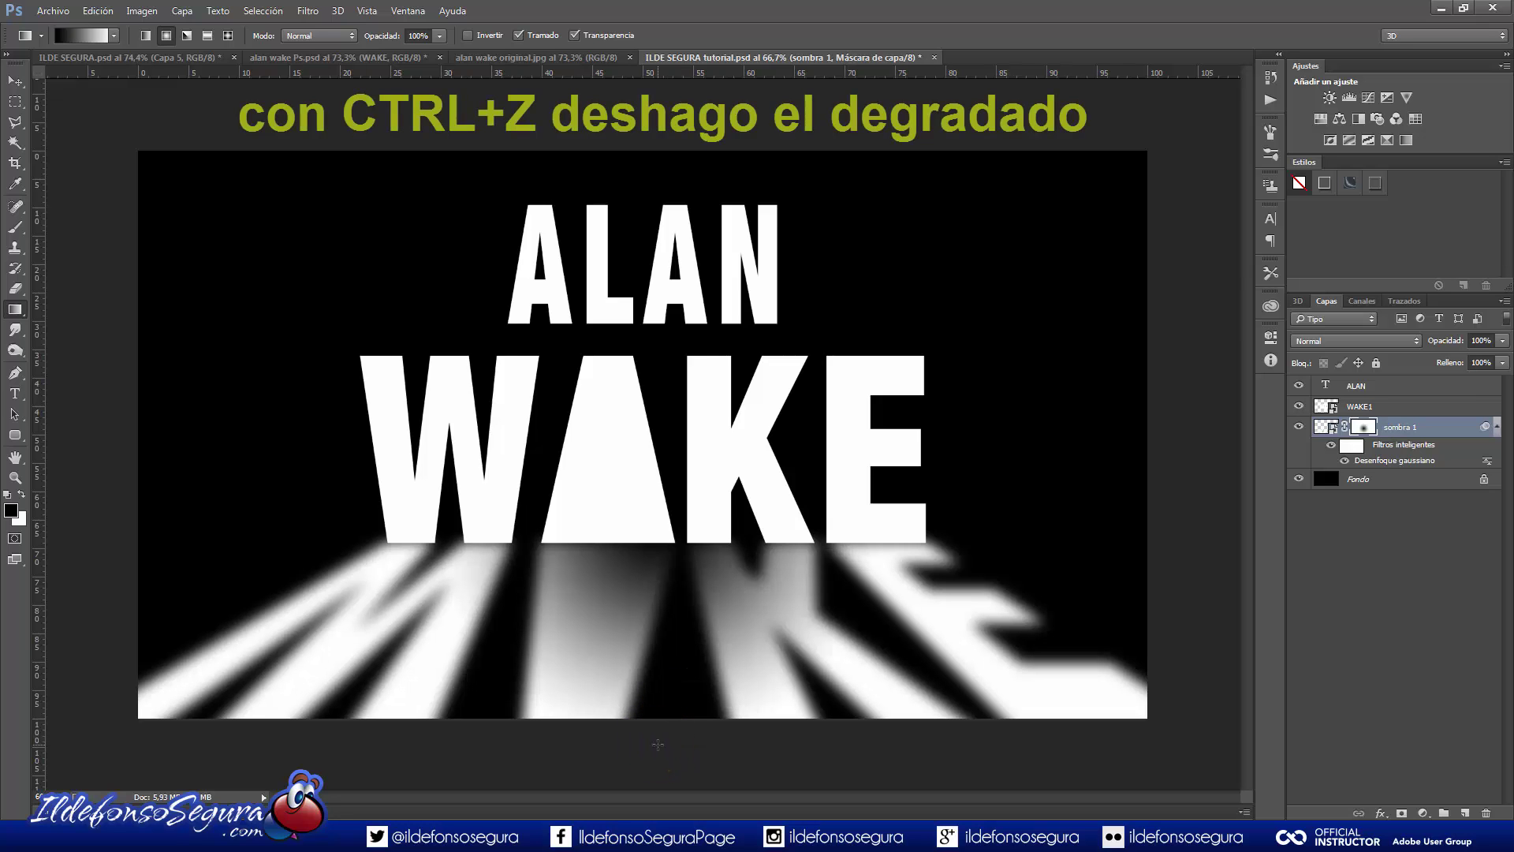
key("ctrl+z")
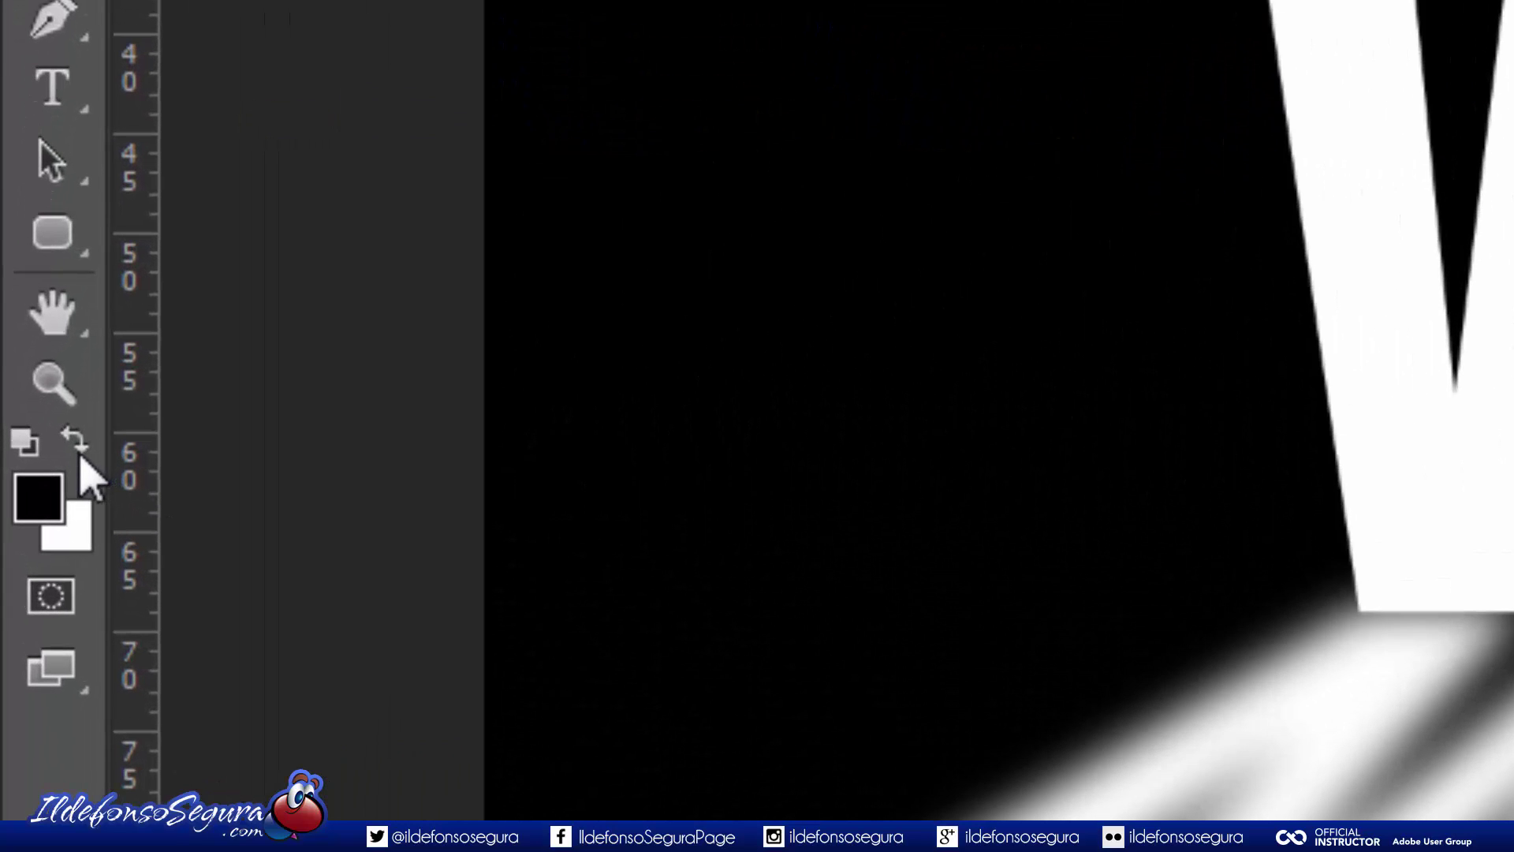
left_click(22, 496)
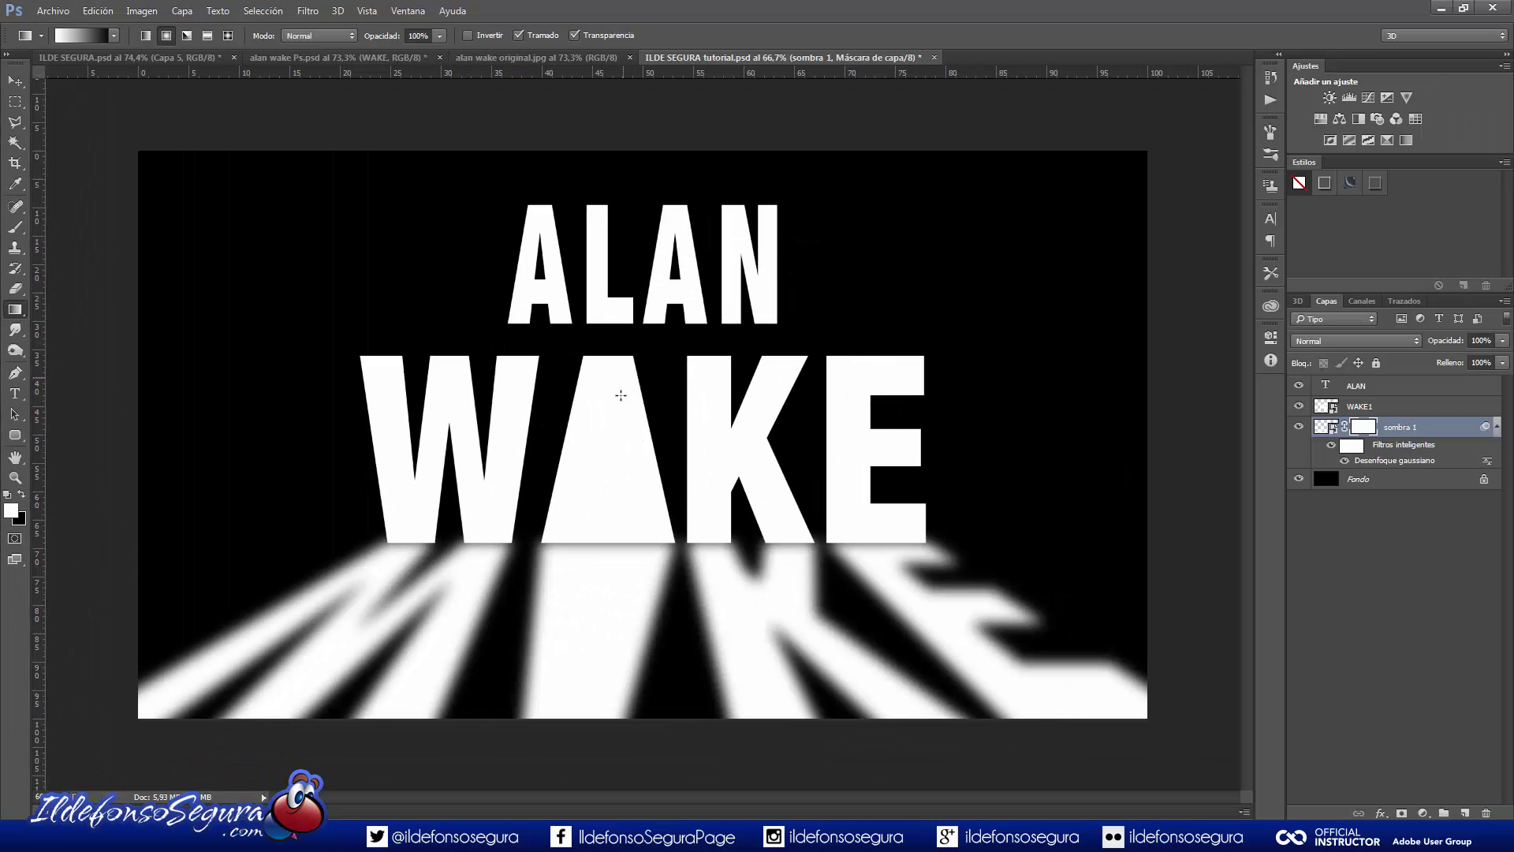
left_click_drag(651, 455, 650, 755)
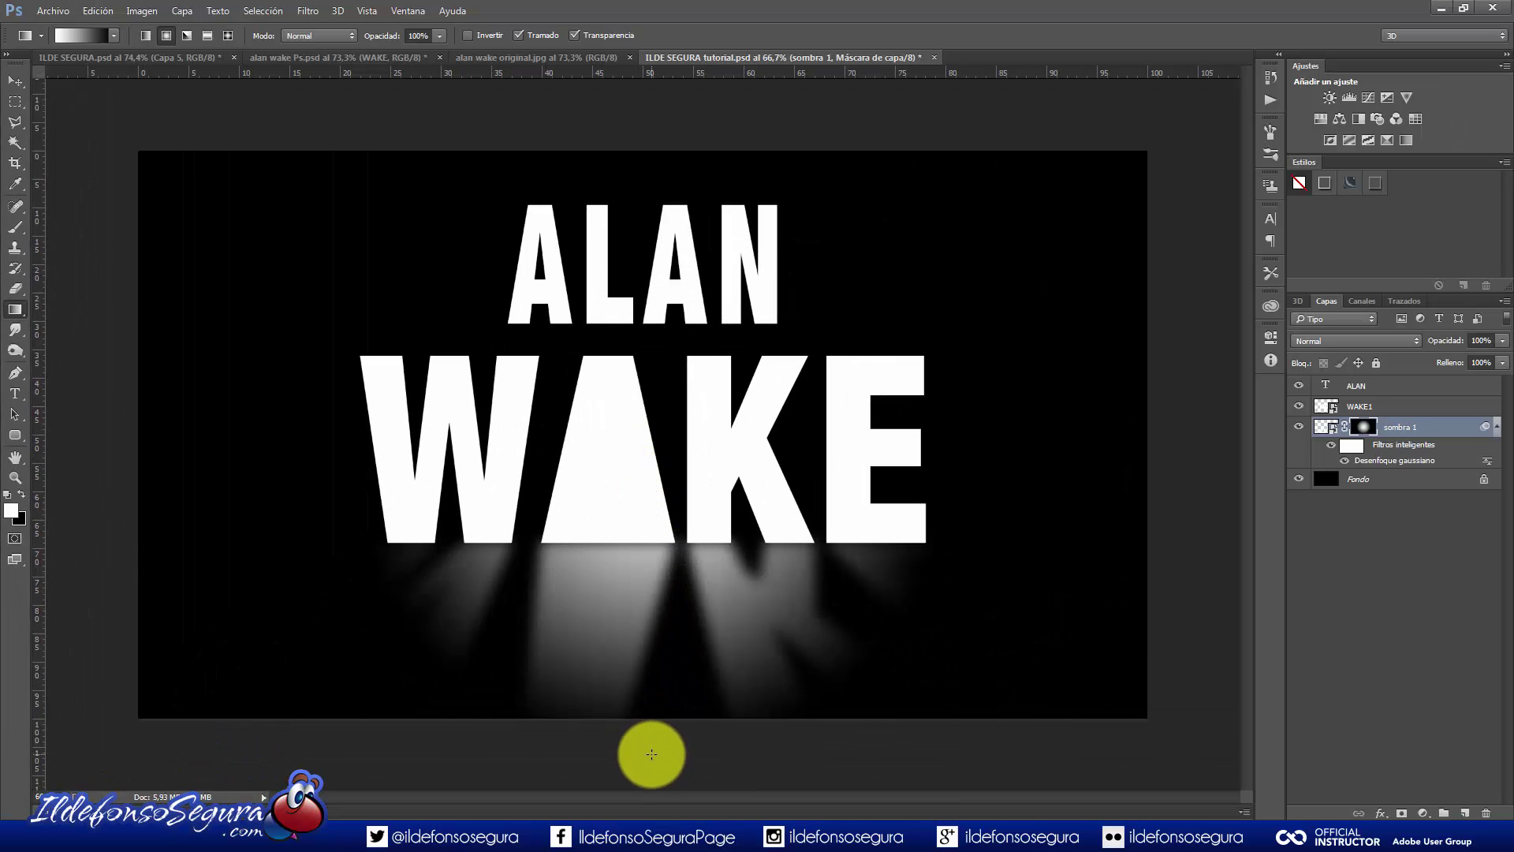
left_click(1345, 428)
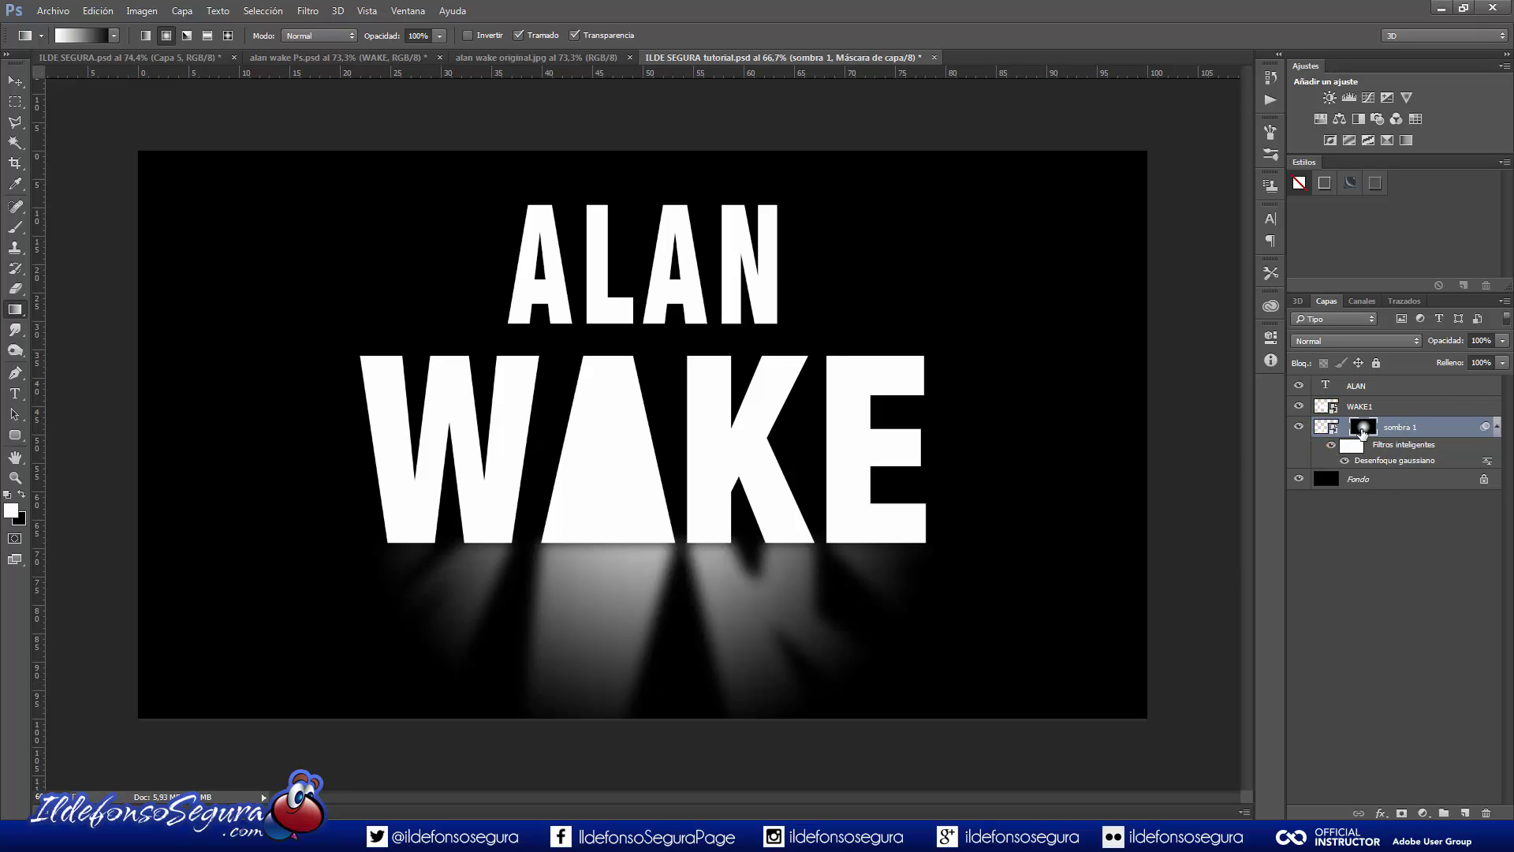
Scale the sombra 1 layer mask to about 296% width and 50% height, spreading the light beneath WAKE, and relink it to the layer.
key("ctrl+t")
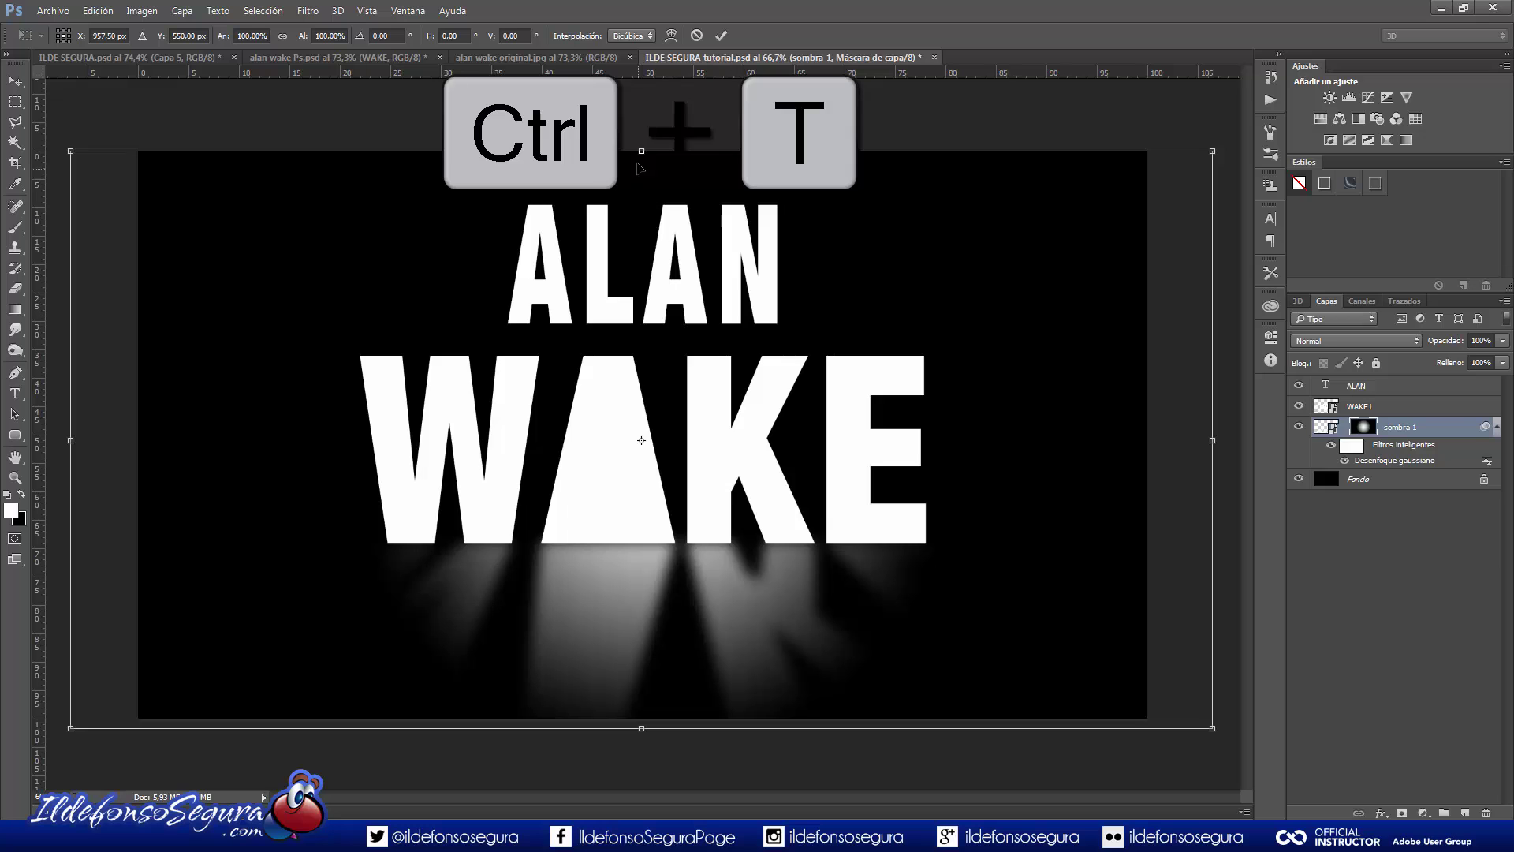
left_click_drag(638, 166, 656, 483)
scroll(655, 481, "down", 4)
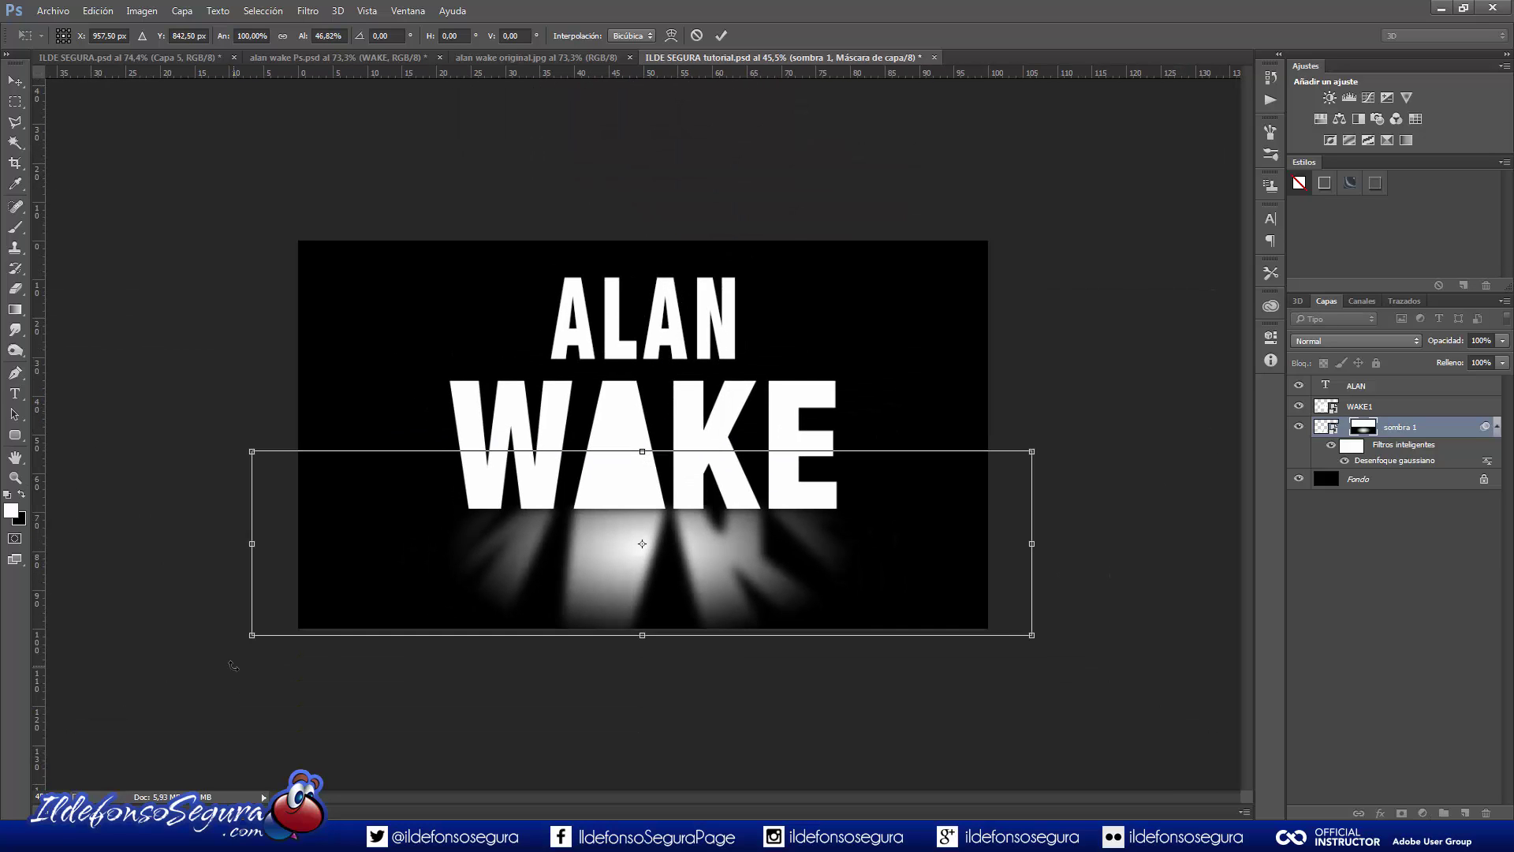
left_click_drag(253, 546, 16, 512)
scroll(13, 508, "down", 2)
scroll(181, 556, "down", 1)
left_click_drag(123, 550, 16, 484)
scroll(694, 531, "up", 5)
left_click_drag(641, 455, 642, 453)
left_click(720, 39)
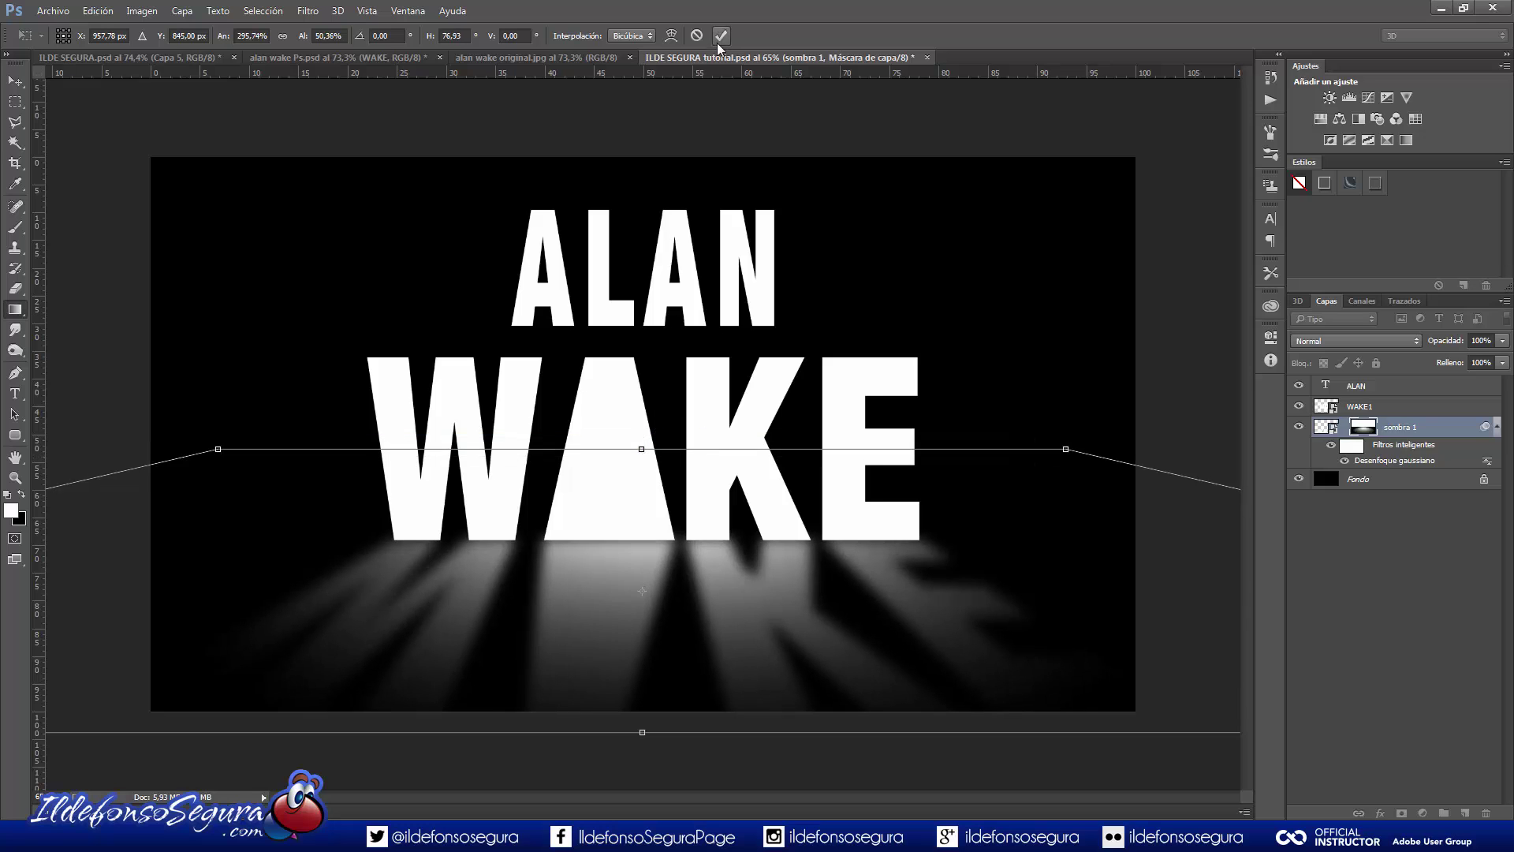
scroll(722, 85, "down", 1)
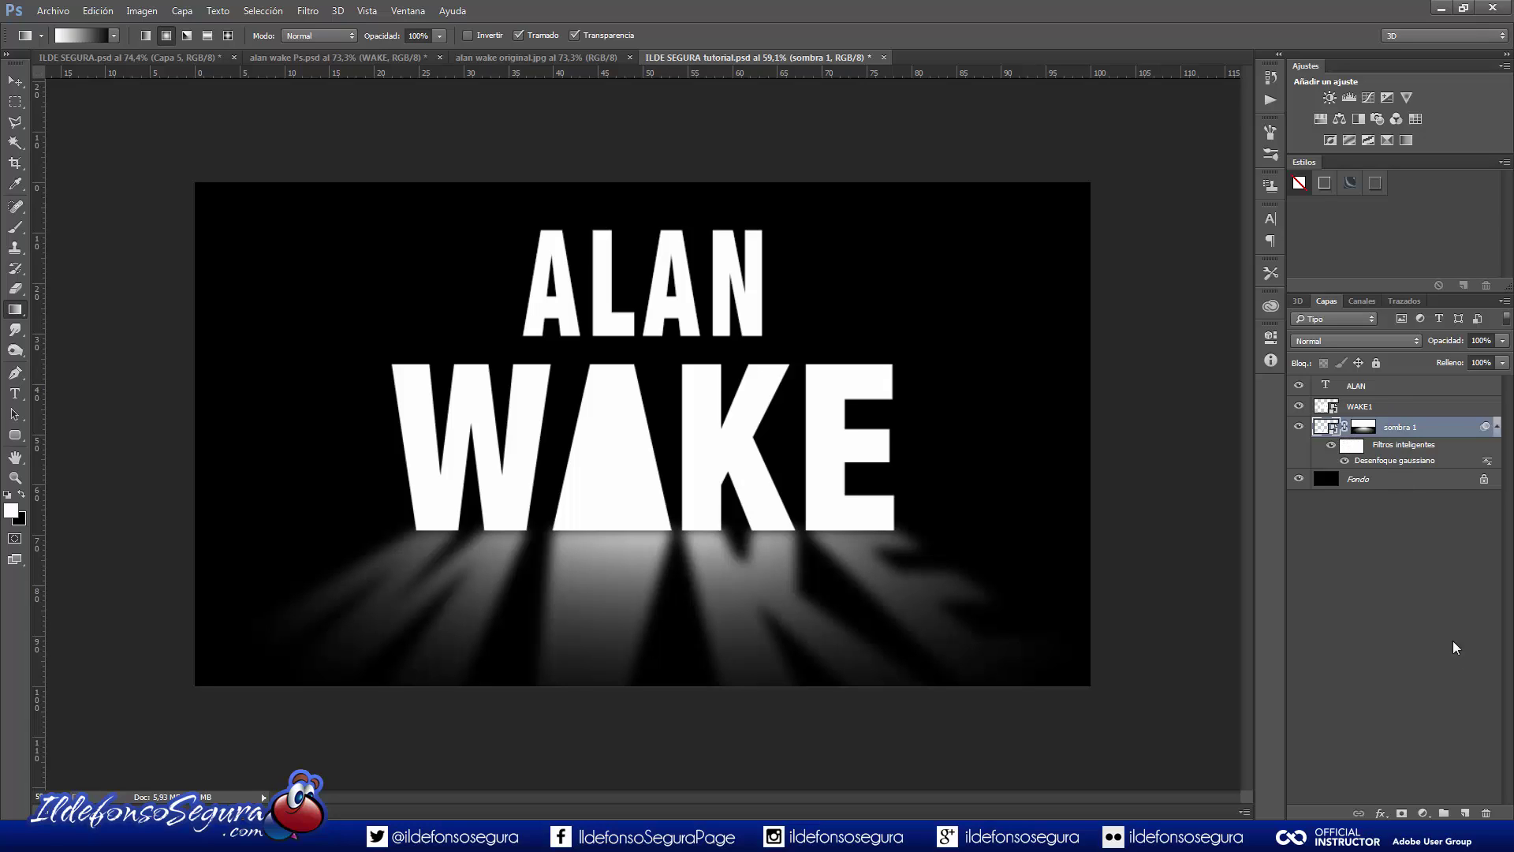
Add an empty layer above sombra 1 and, with sombra 1's smart filters hidden, load its shape as the selection for the new layer.
left_click(1465, 812)
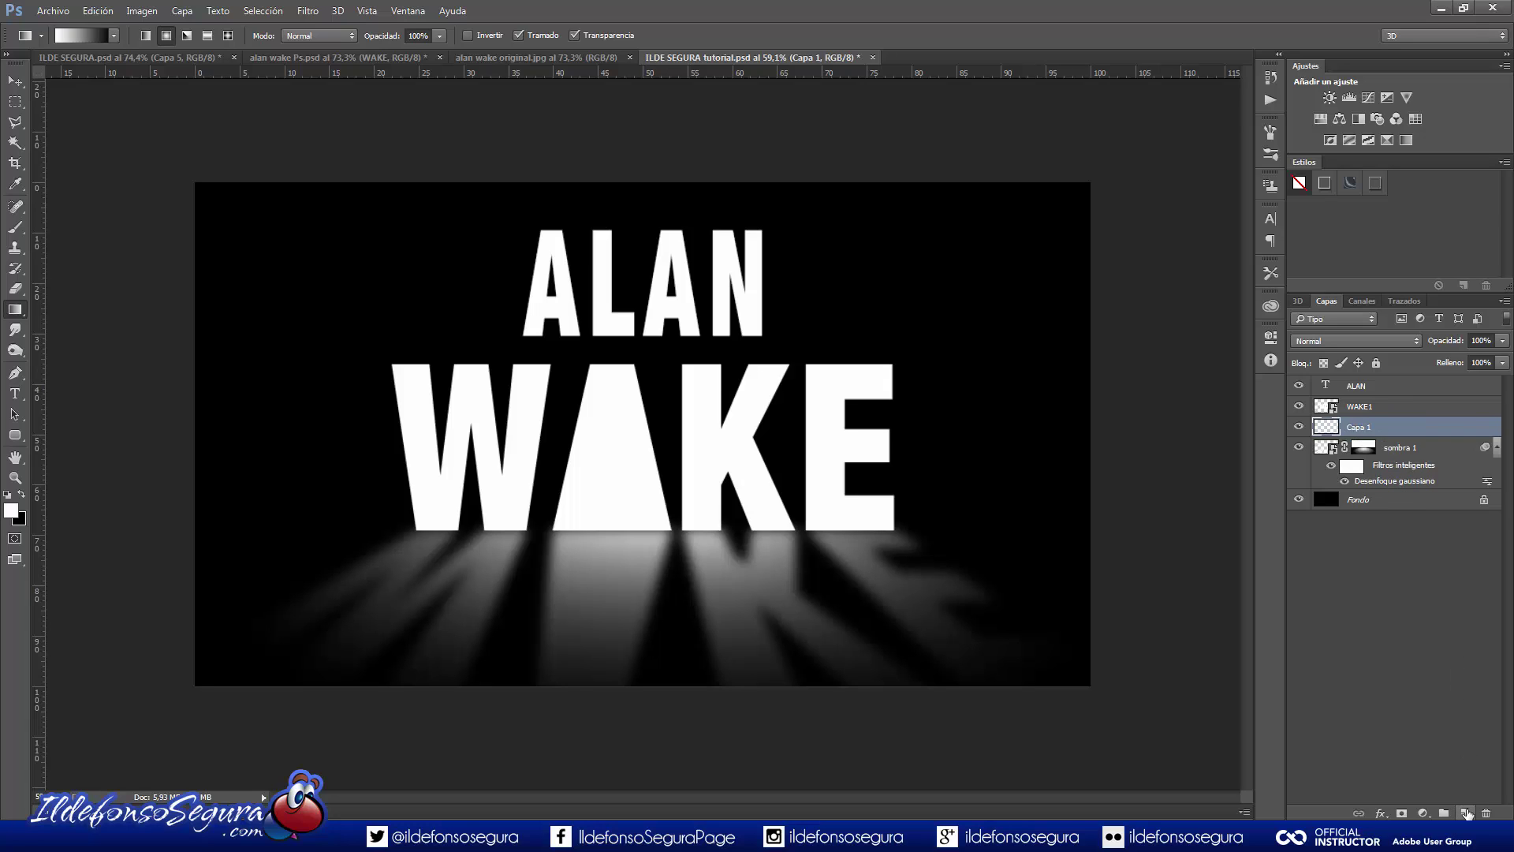
left_click(1333, 472)
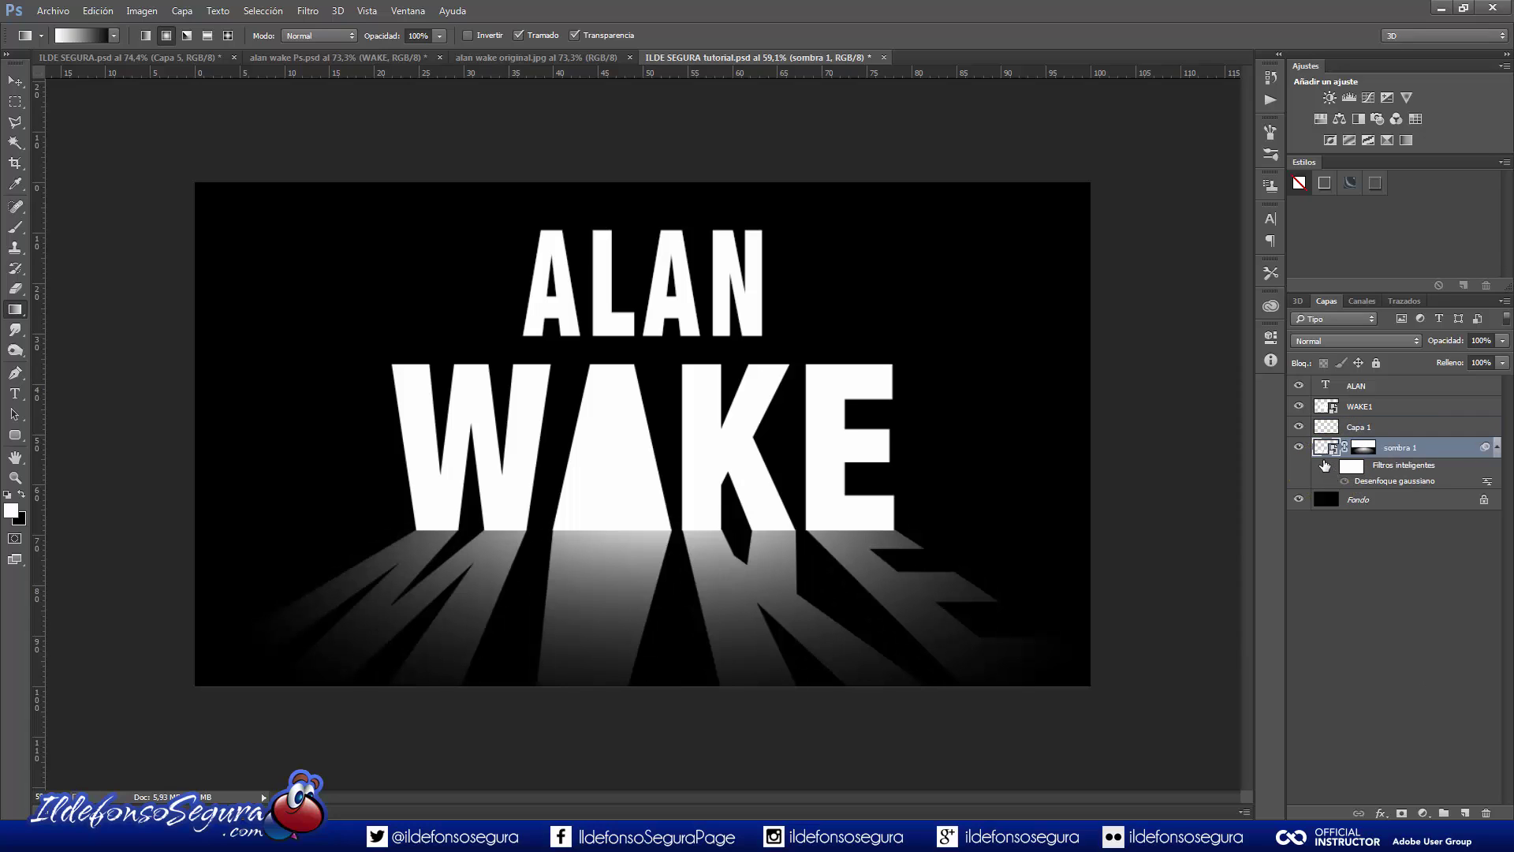
left_click(1328, 452, "ctrl")
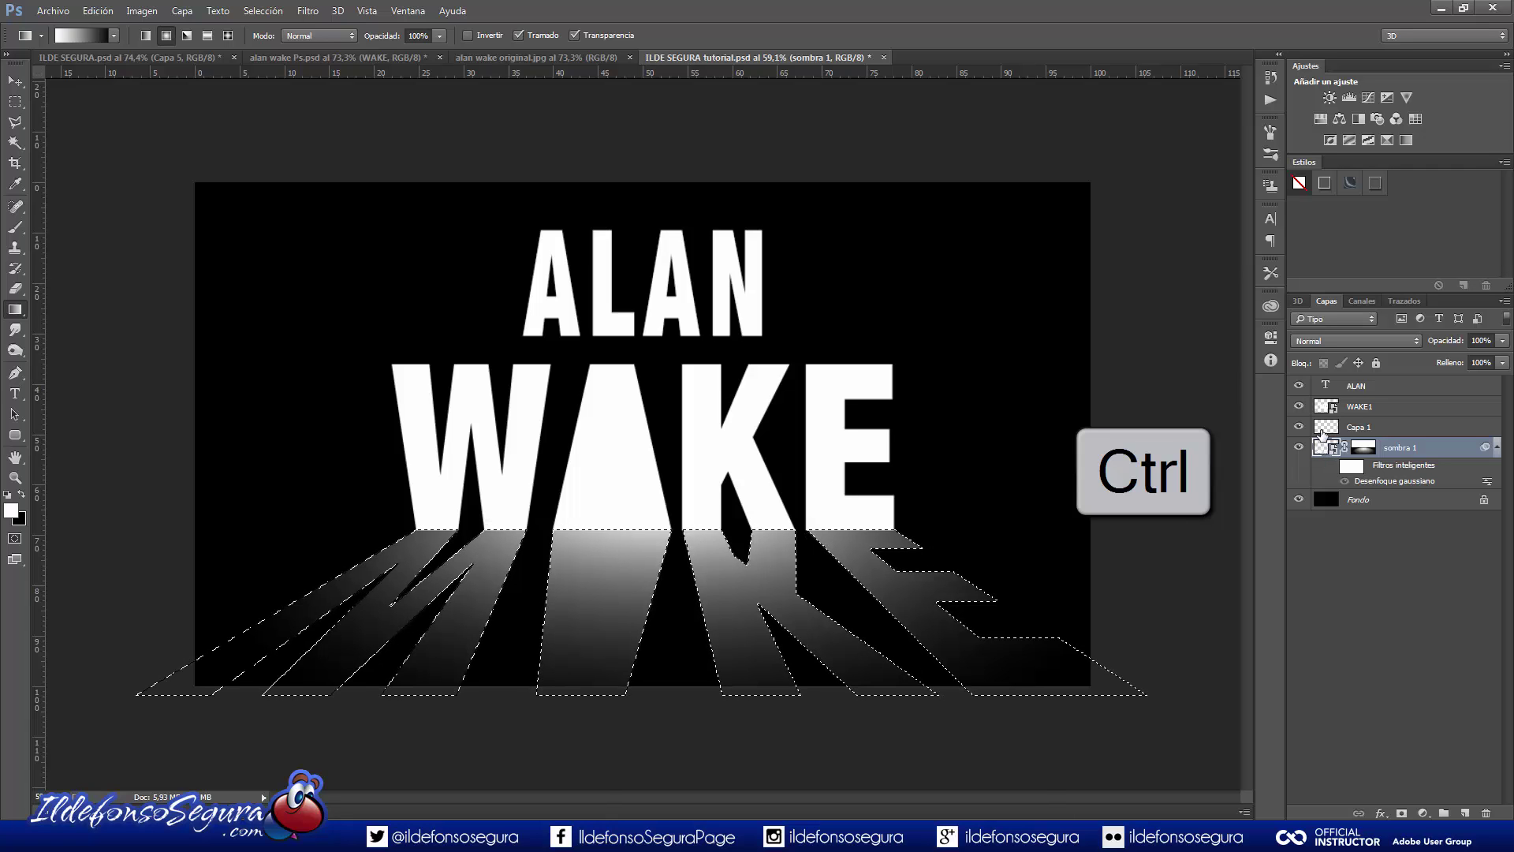
left_click(1324, 429)
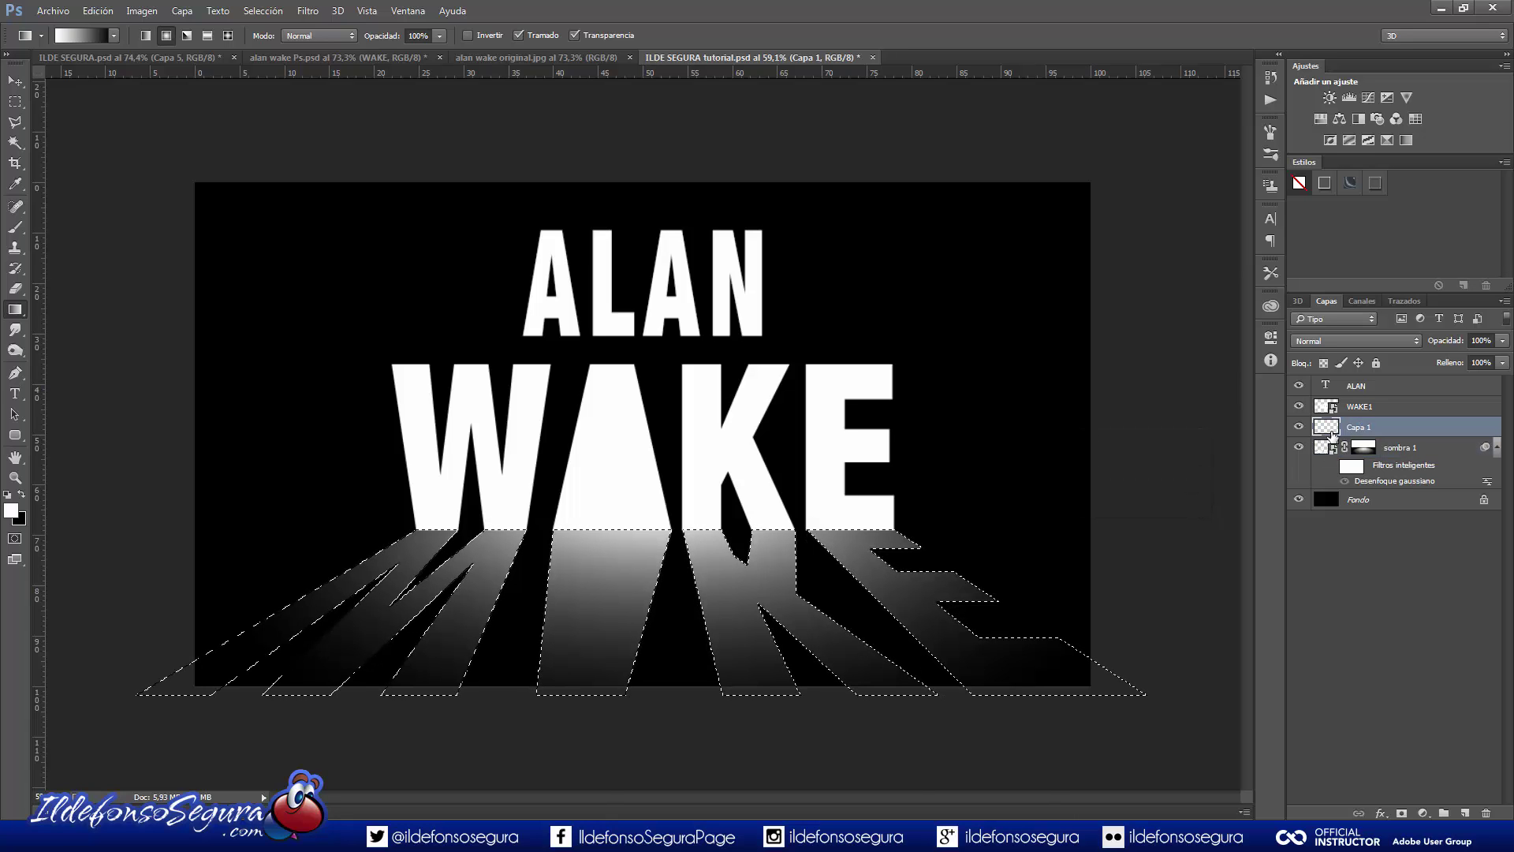
Render clouds inside the selection on Capa 1, reapply the filter for a different pattern, and deselect.
left_click(308, 11)
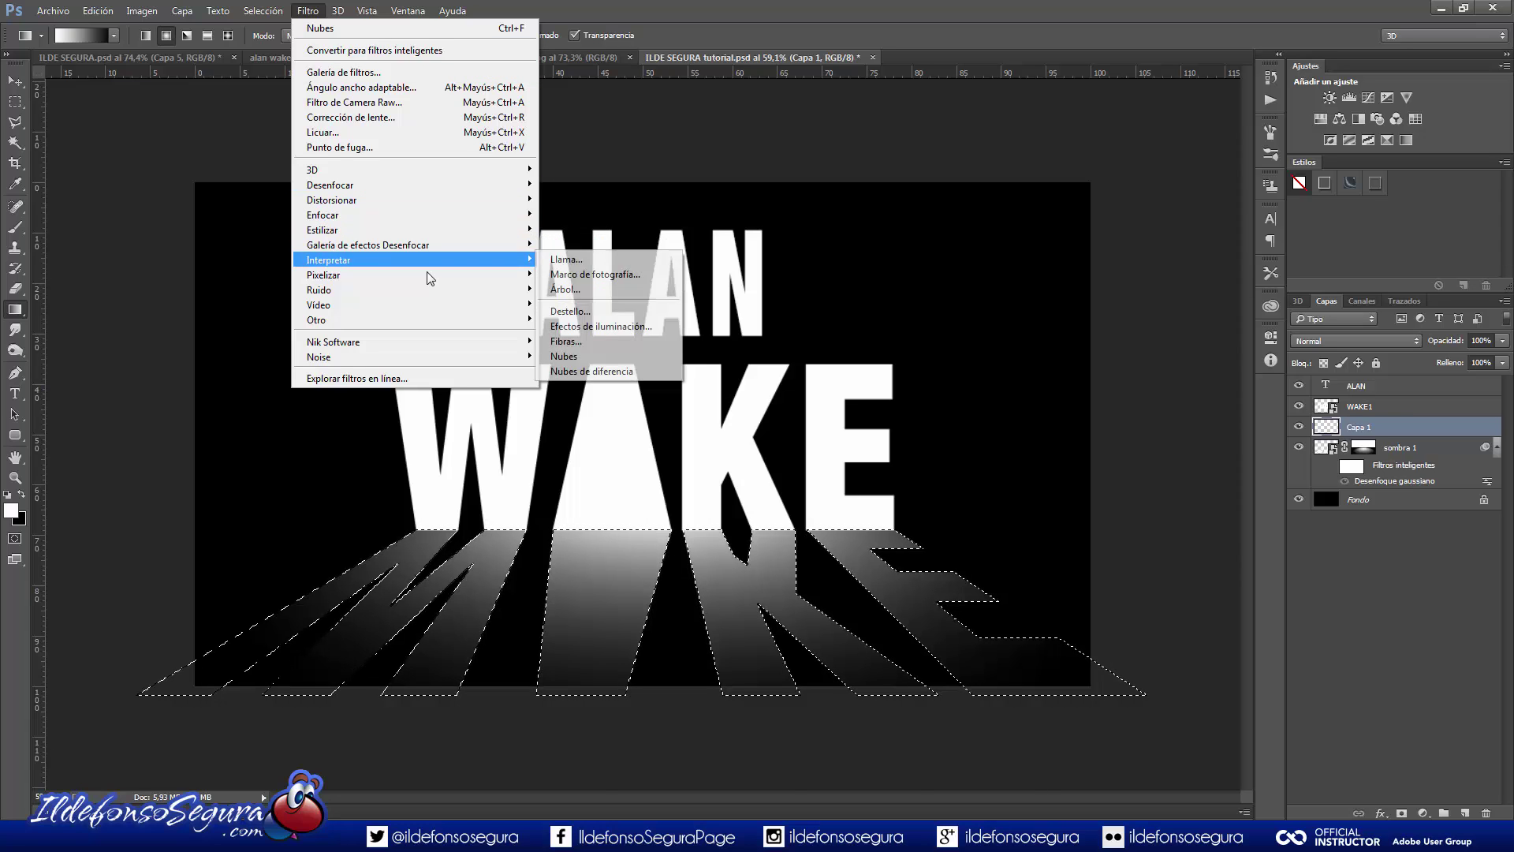
left_click(564, 355)
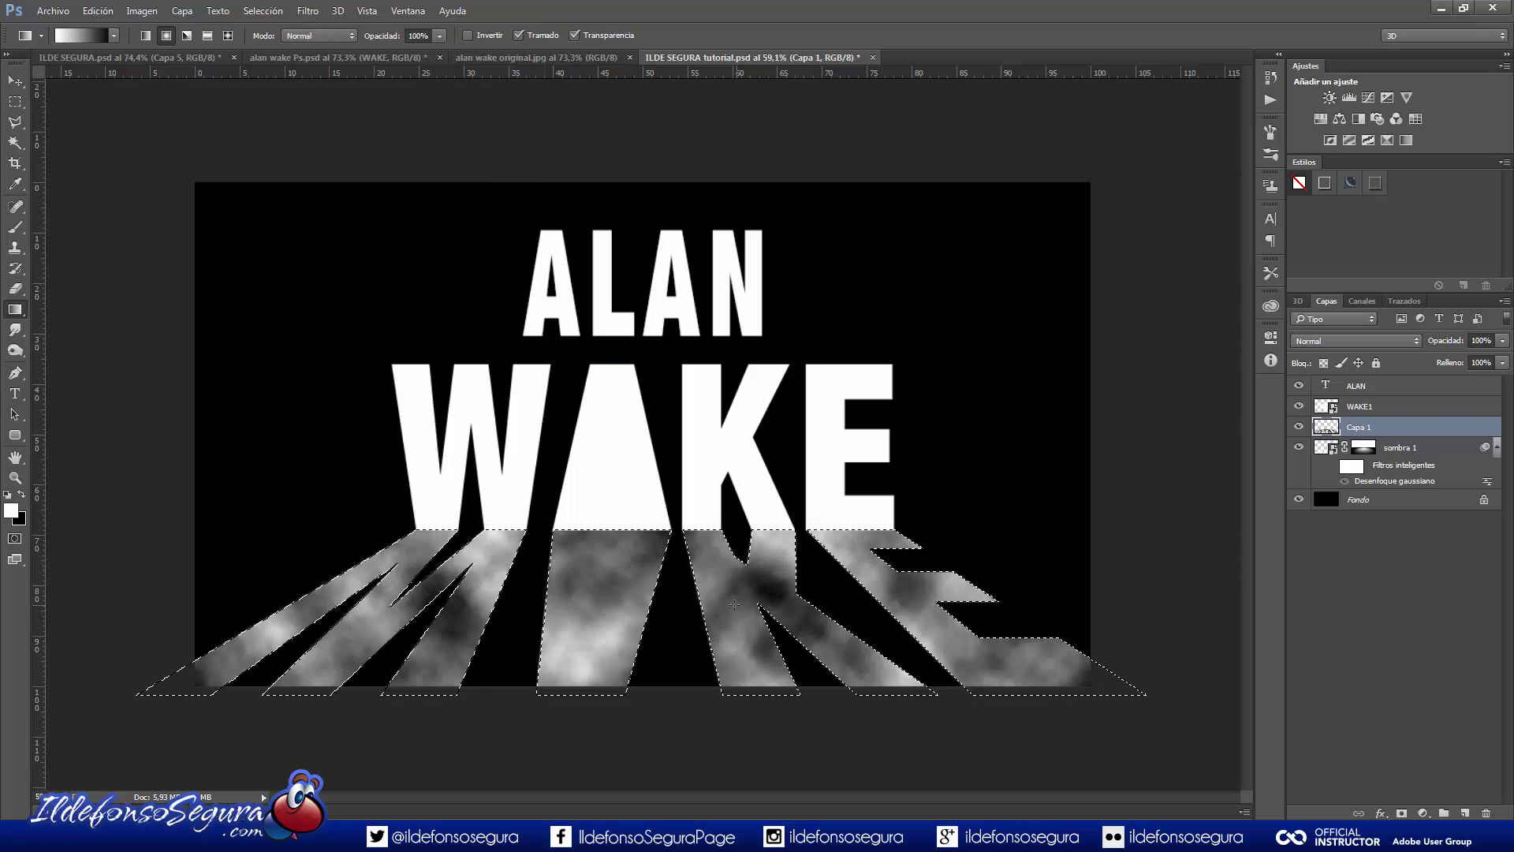
key("ctrl+f")
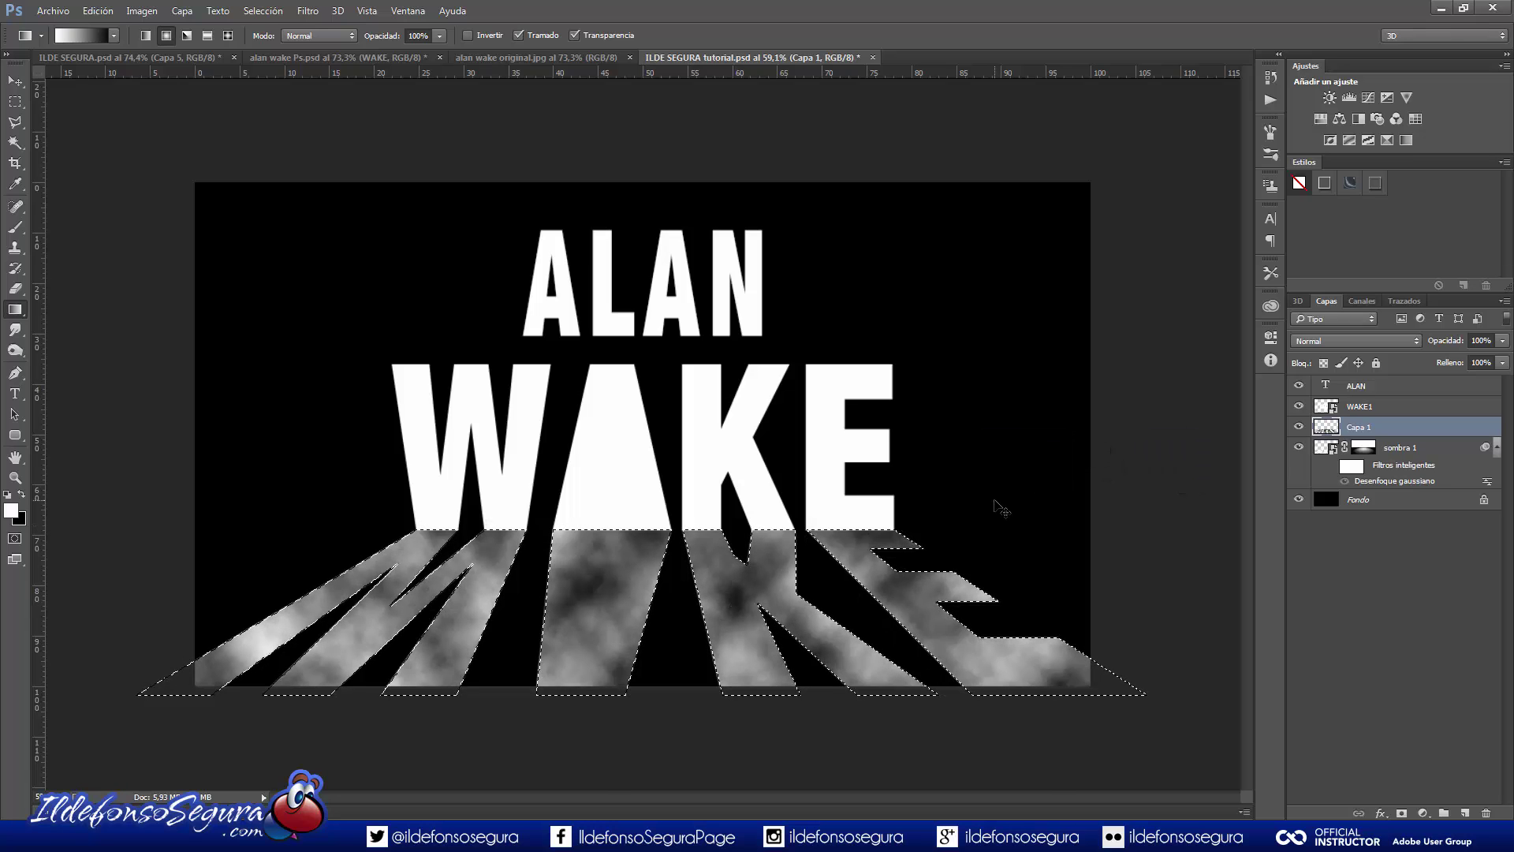
key("ctrl+d")
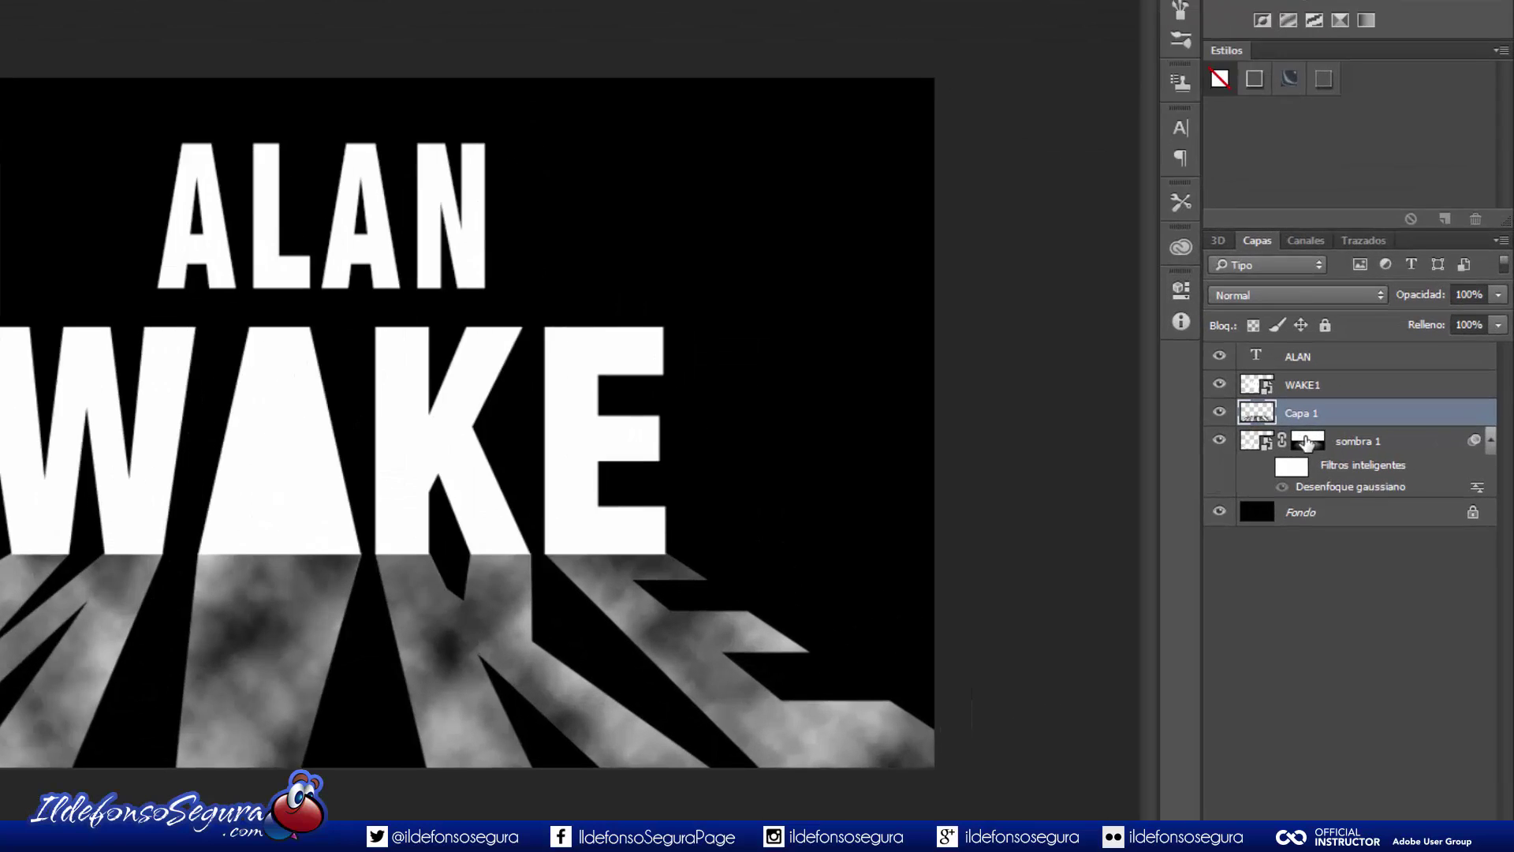
Copy the sombra 1 layer mask onto Capa 1 and turn sombra 1's smart filters back on.
left_click(1362, 445)
key("alt")
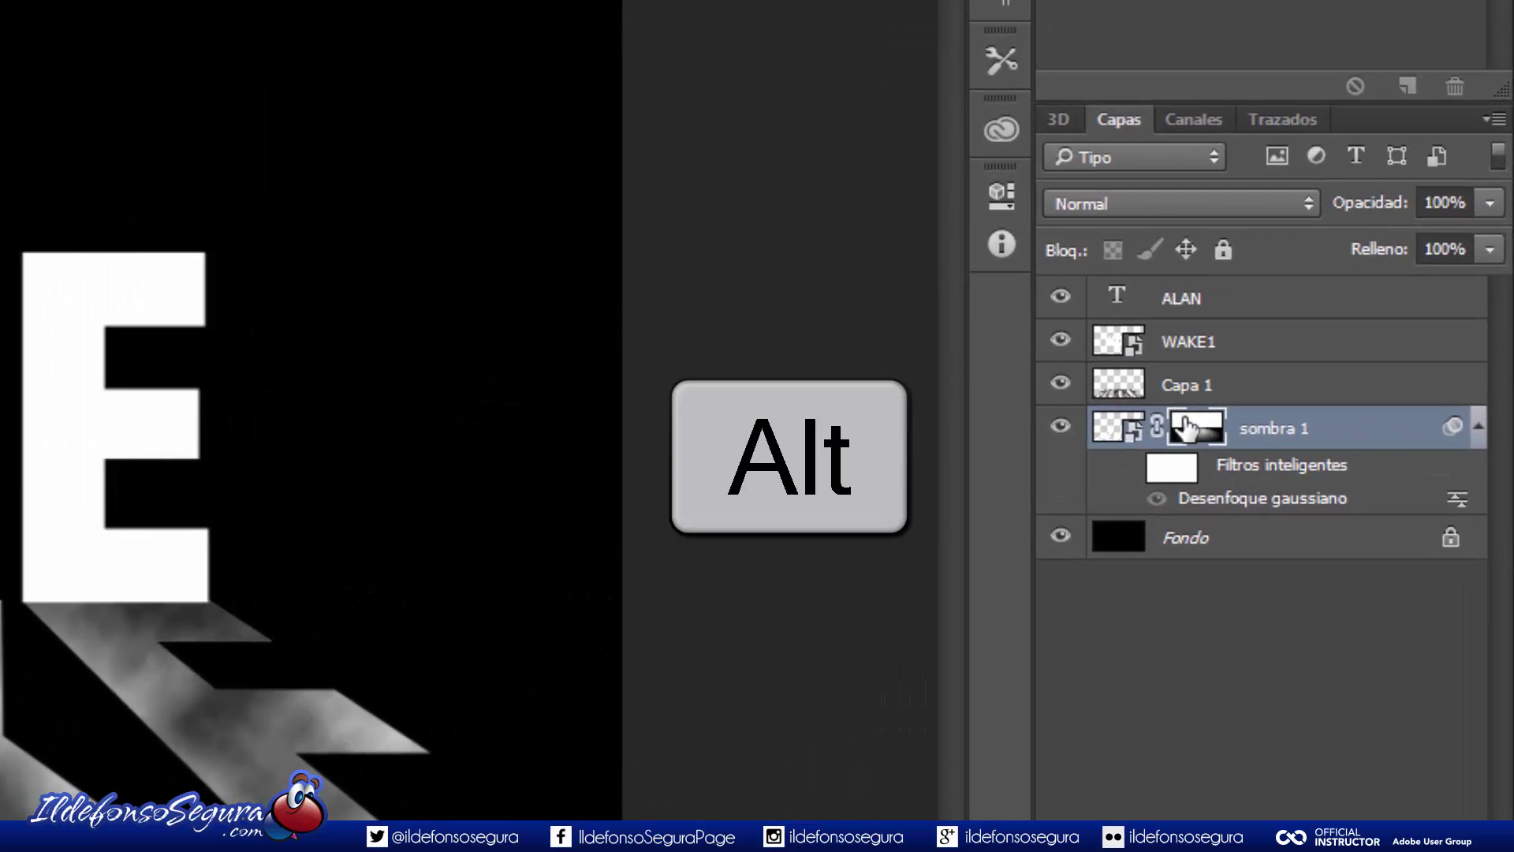
left_click_drag(1191, 430, 1187, 399)
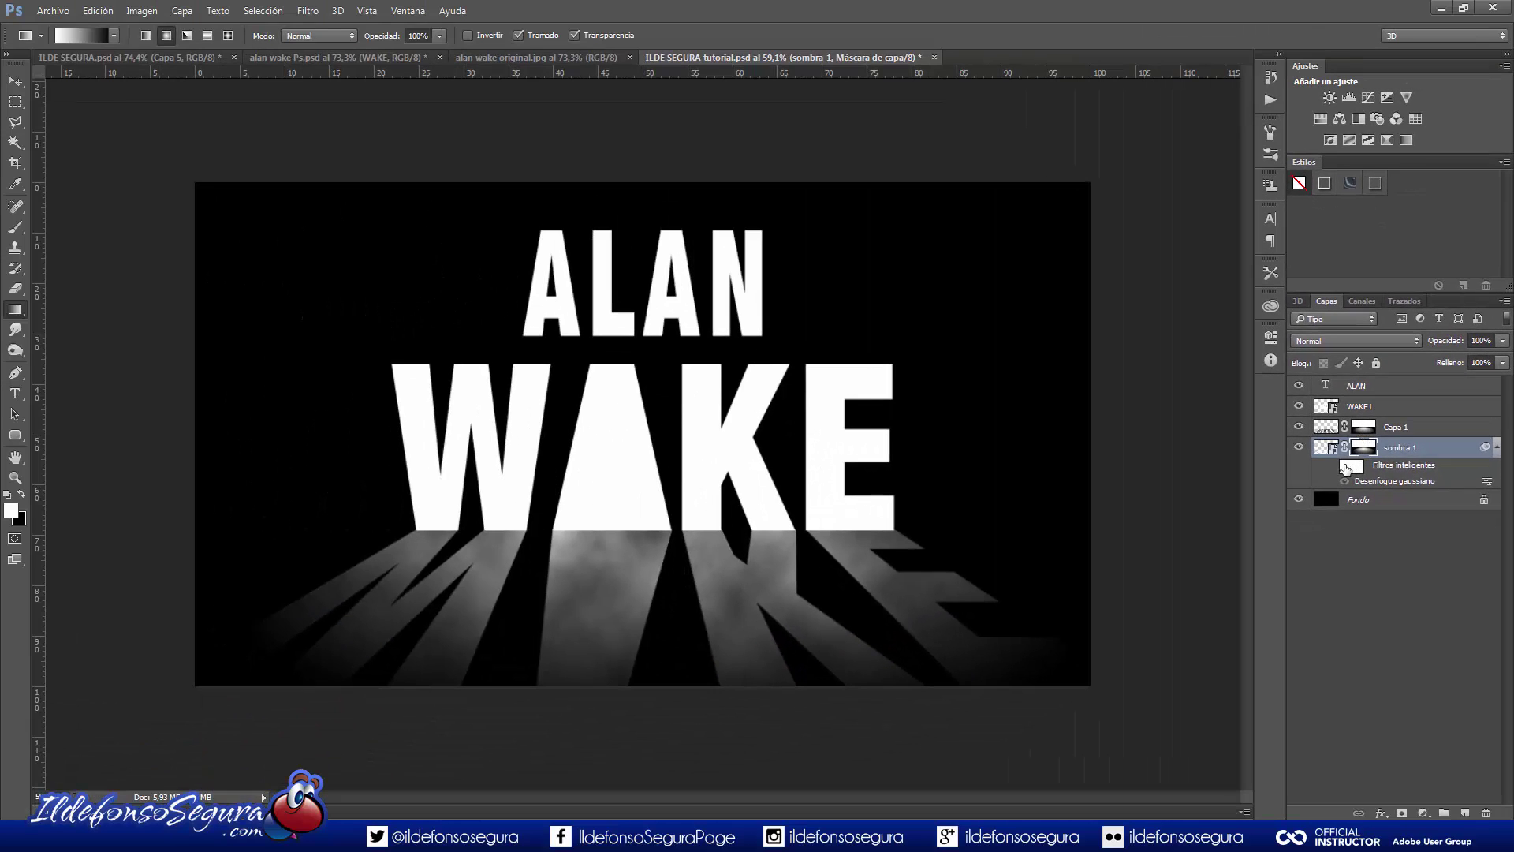
left_click(1336, 470)
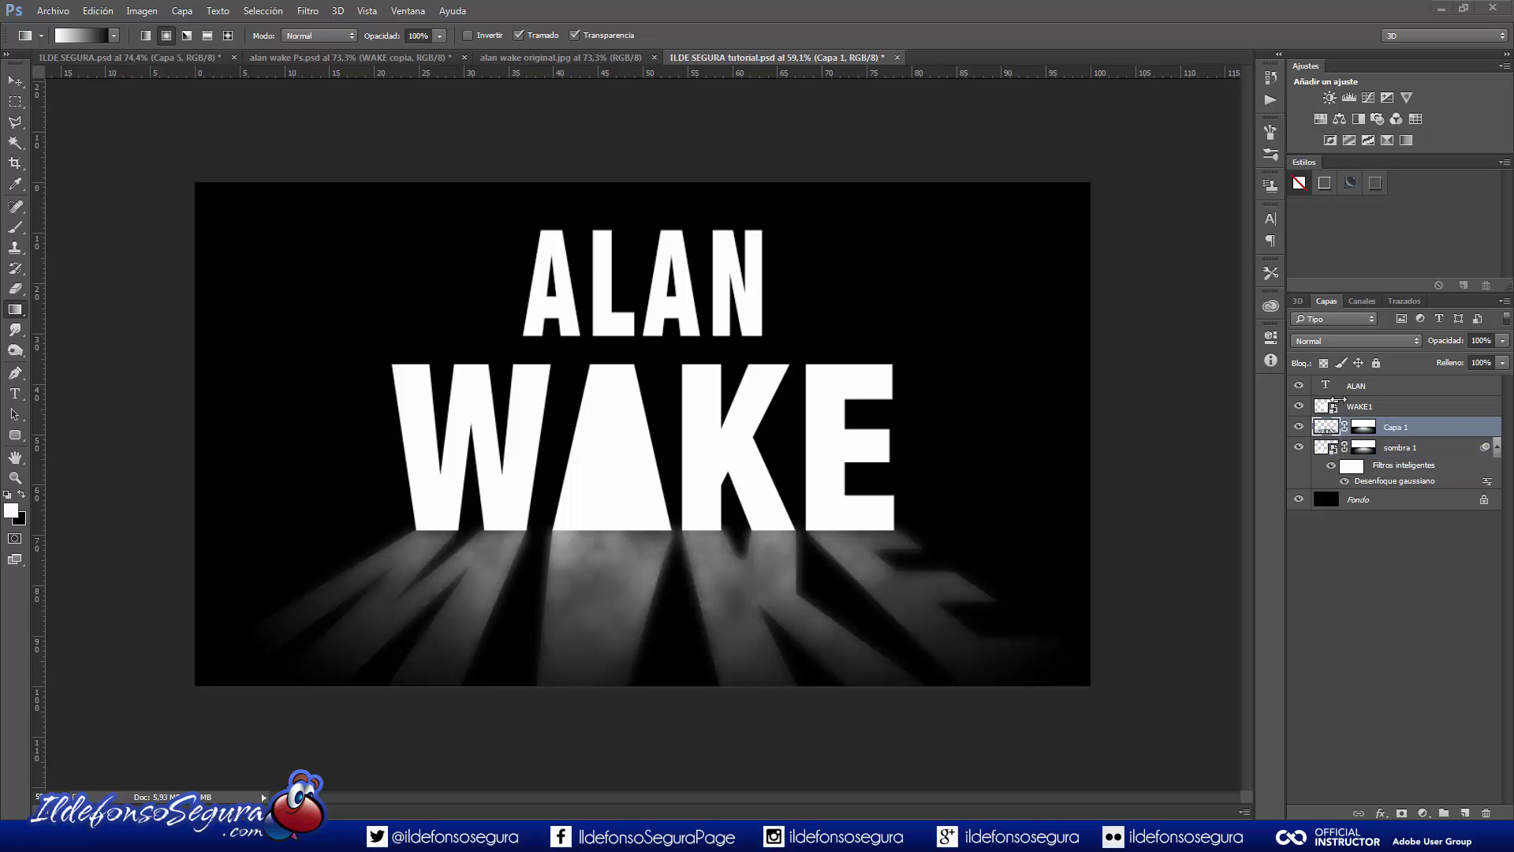
Group the ALAN and WAKE1 layers.
left_click(1360, 388)
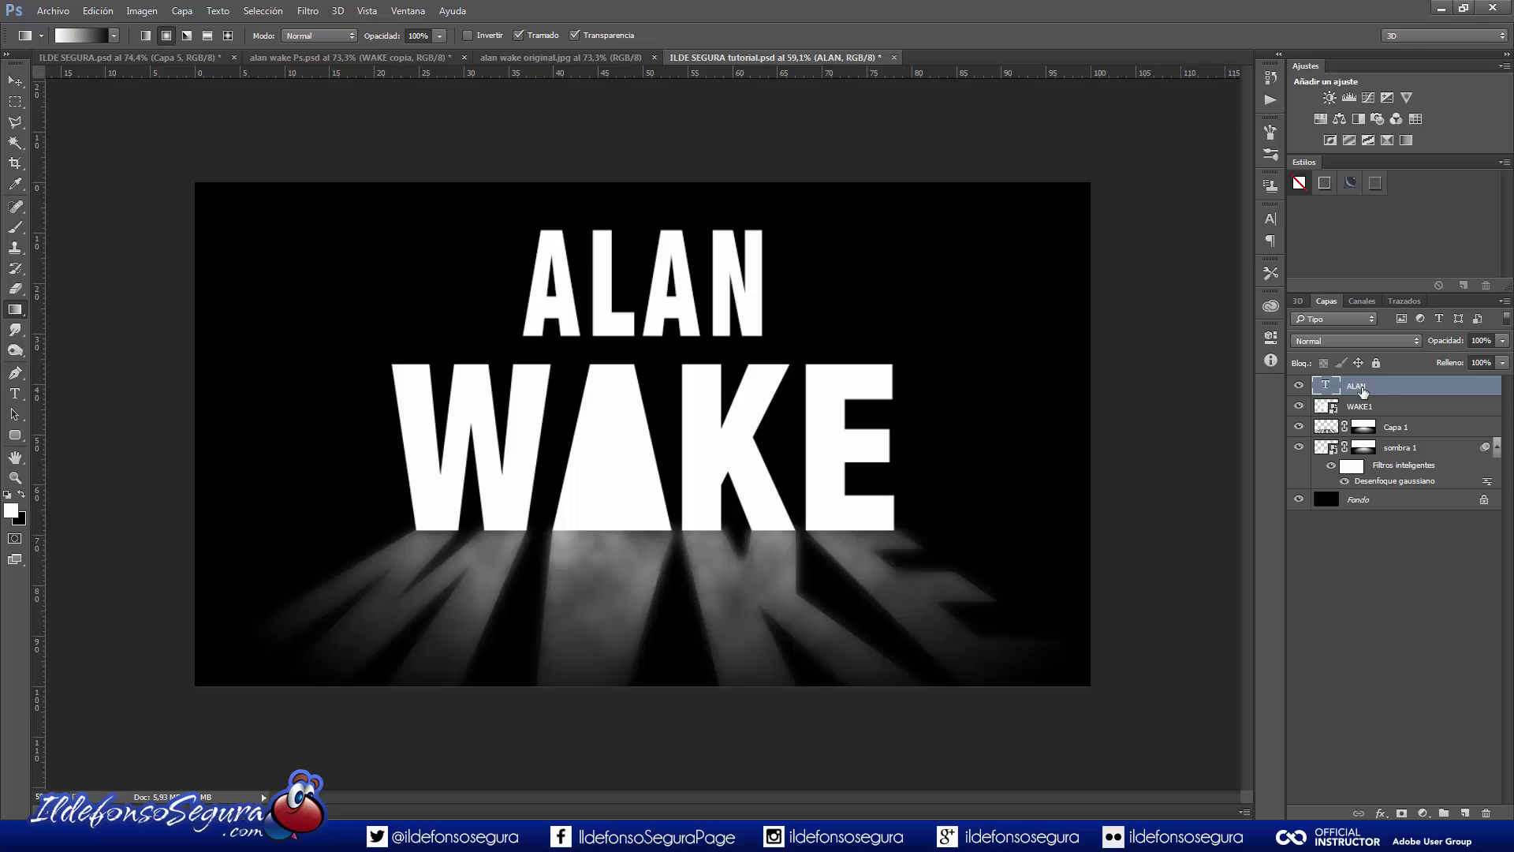
key("shift")
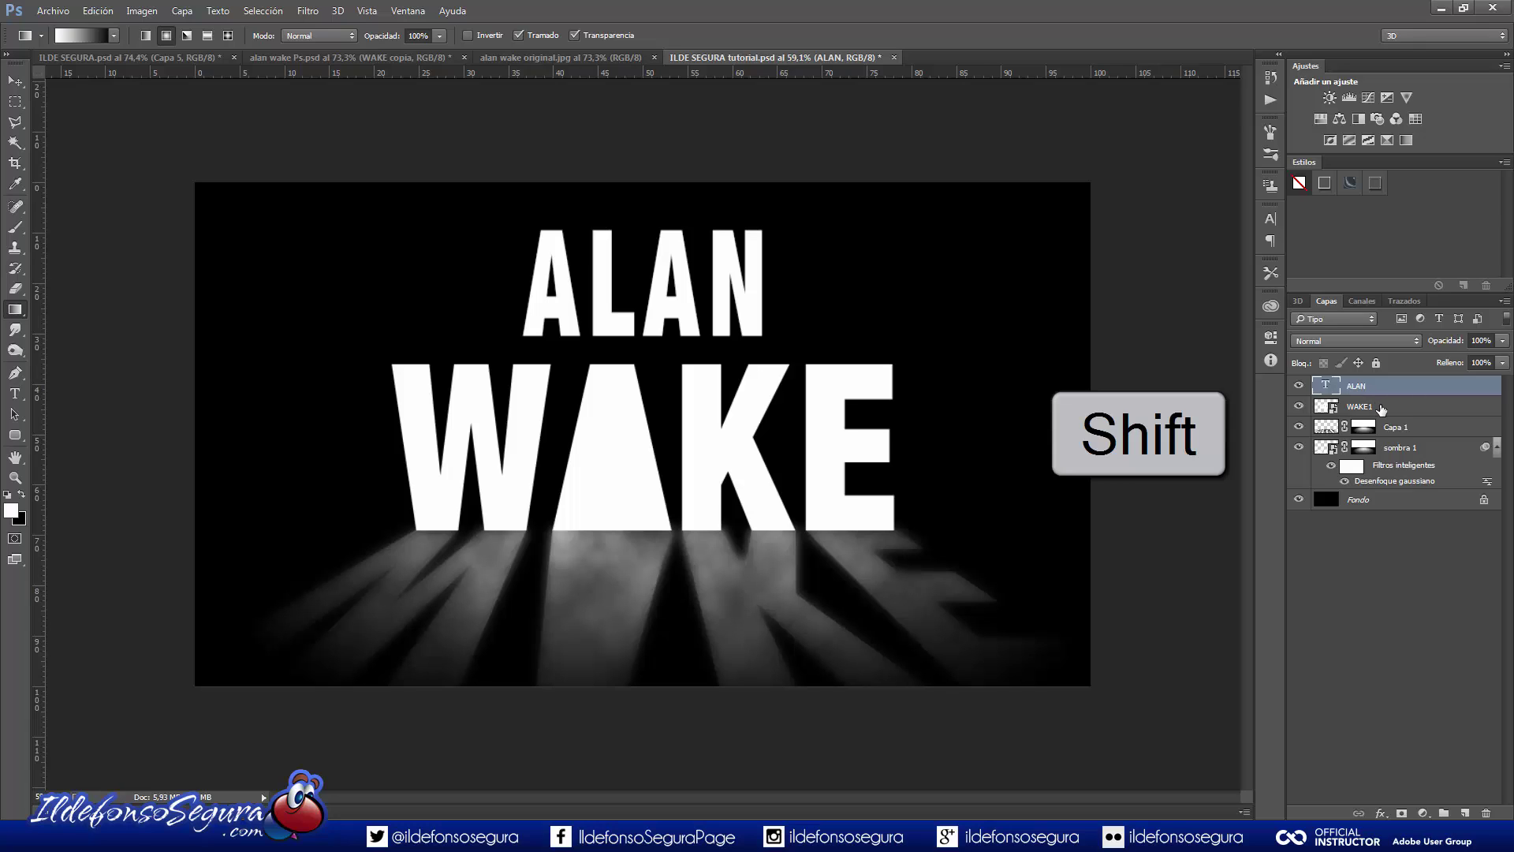
left_click(1381, 409, "shift")
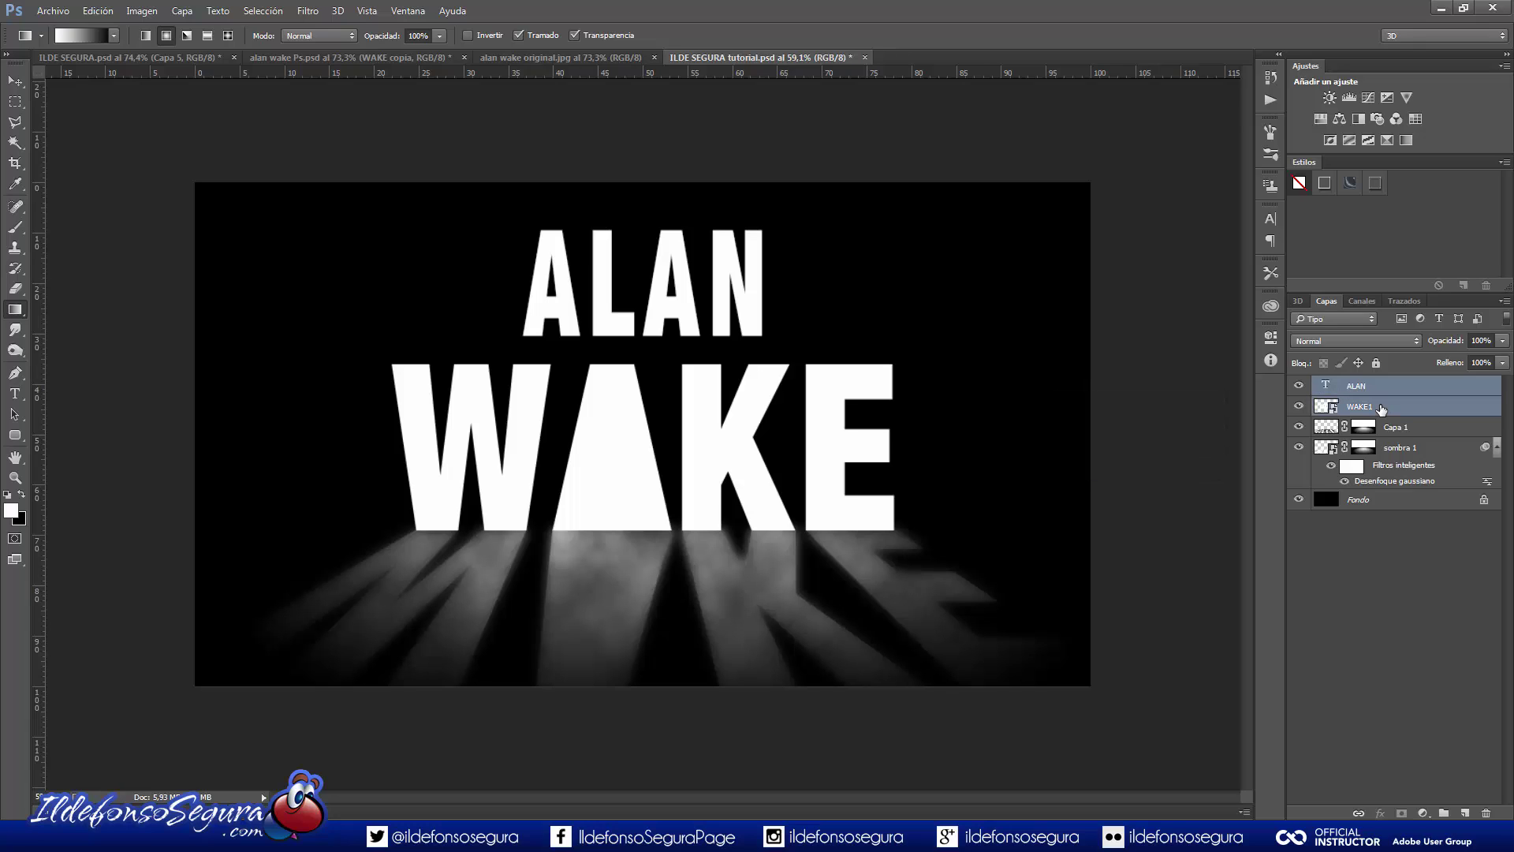
key("ctrl+g")
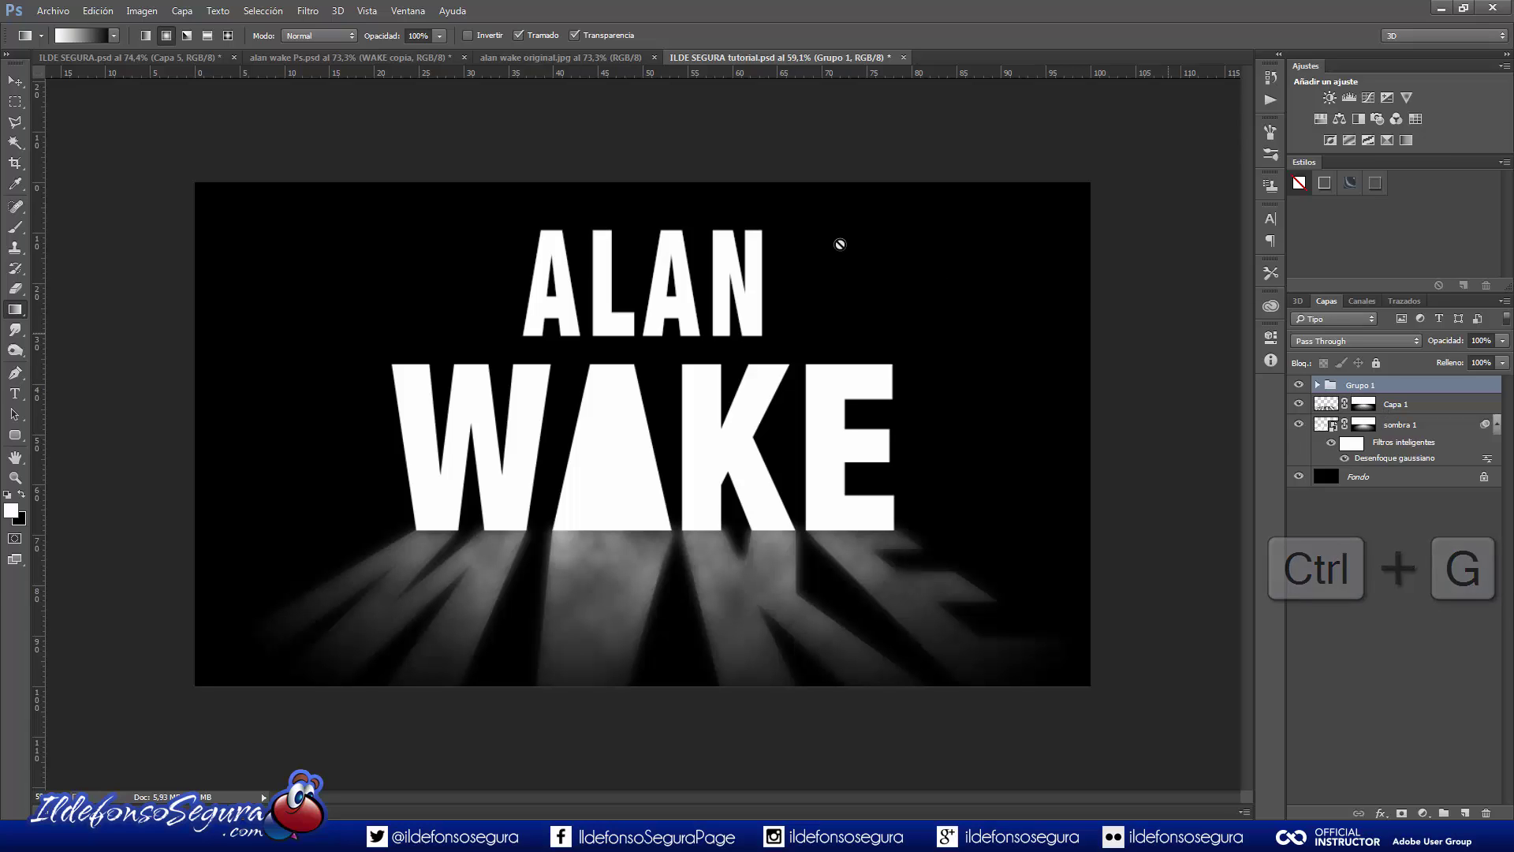
Place the montana_de_pinos-1680x1050 image as an embedded element above the lettering group and clip it to that group.
left_click(53, 11)
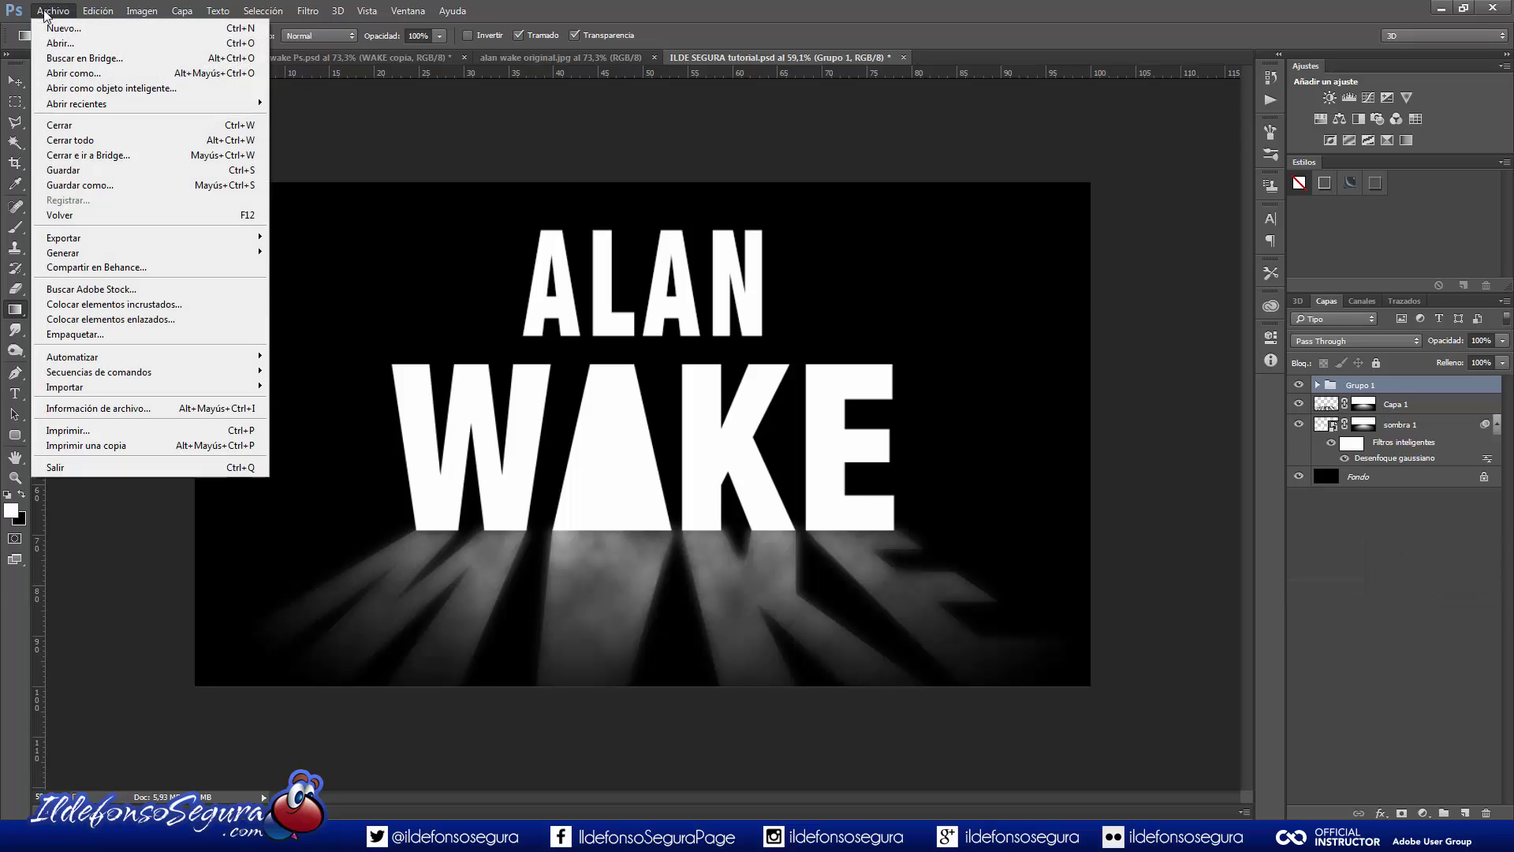
left_click(105, 305)
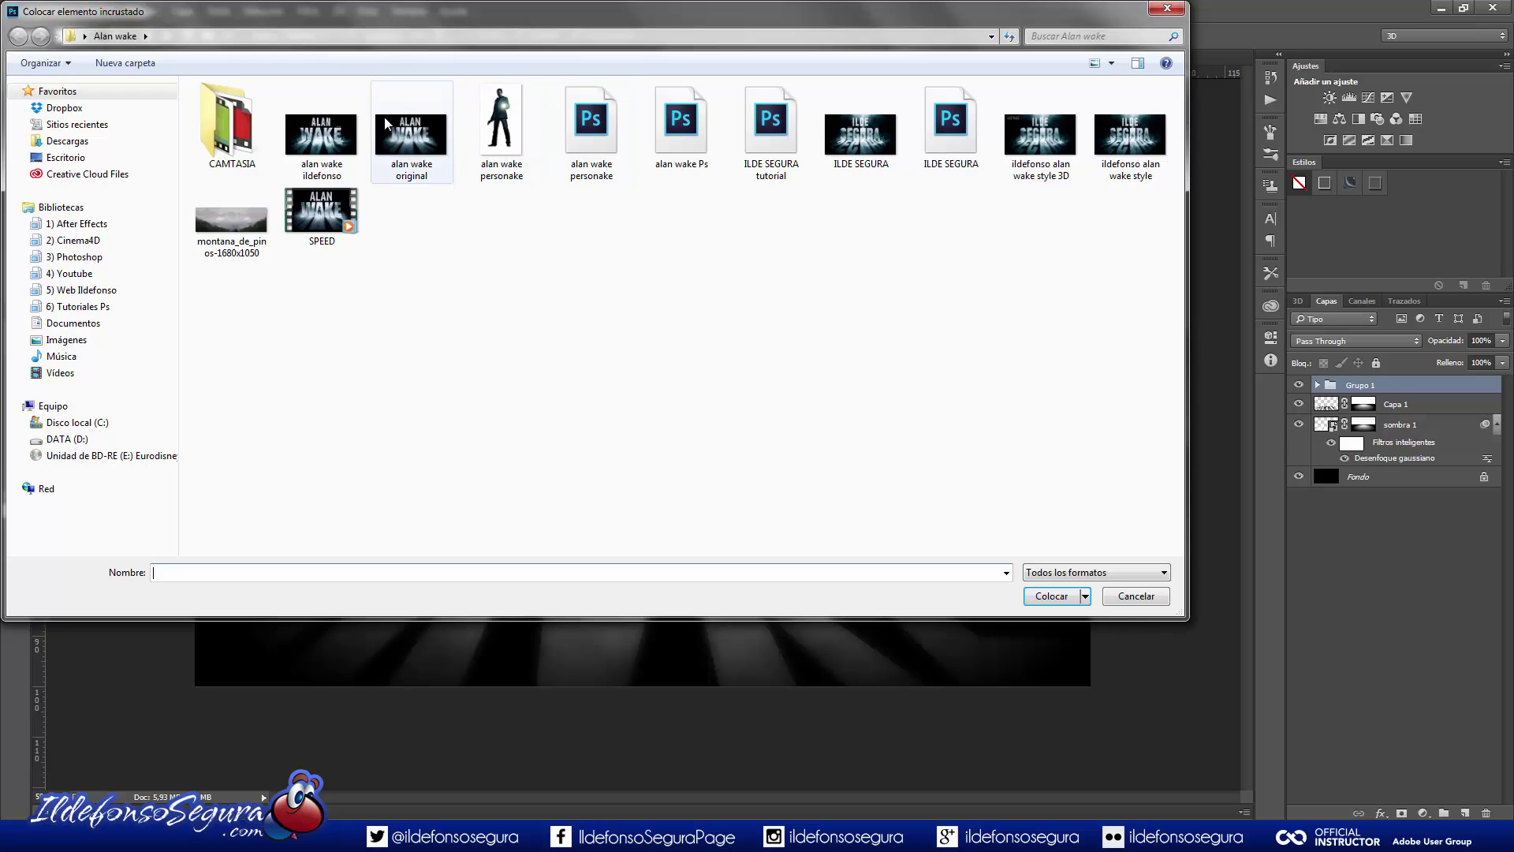
left_click(231, 221)
left_click(1053, 598)
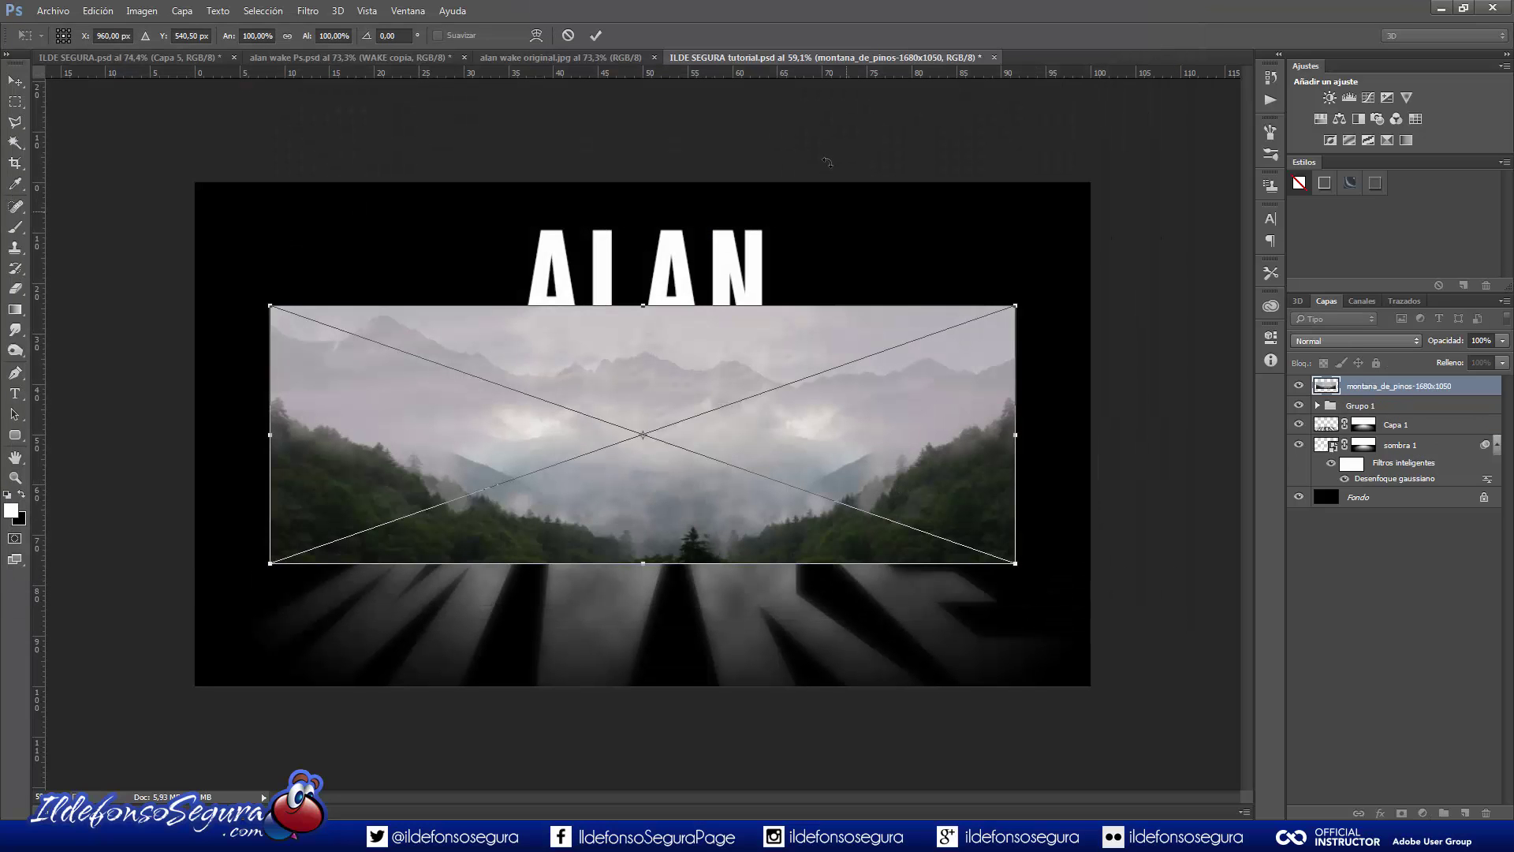
key("g")
left_click(598, 36)
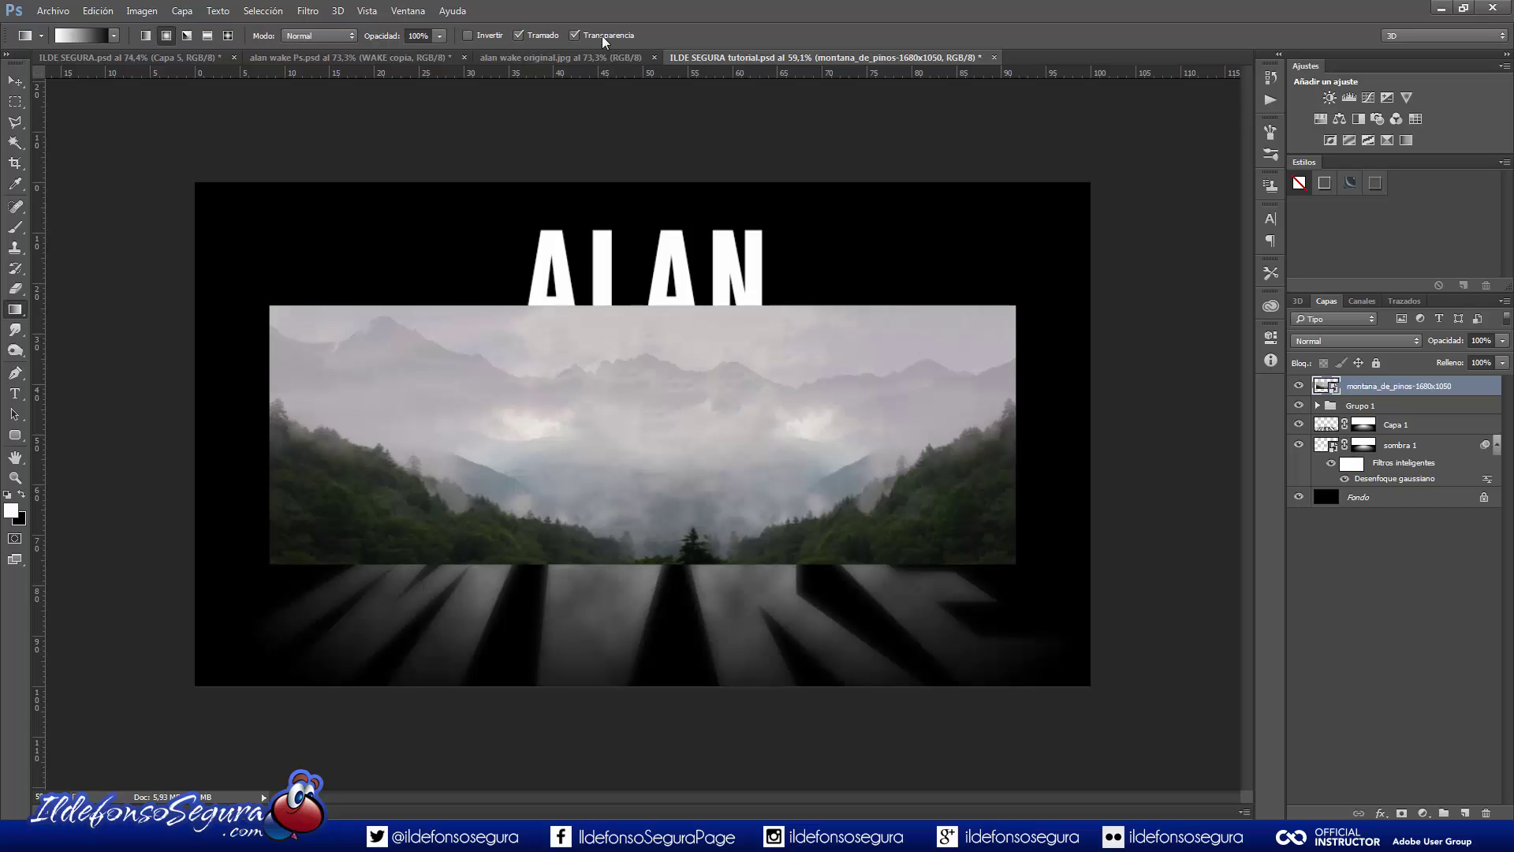
right_click(1380, 390)
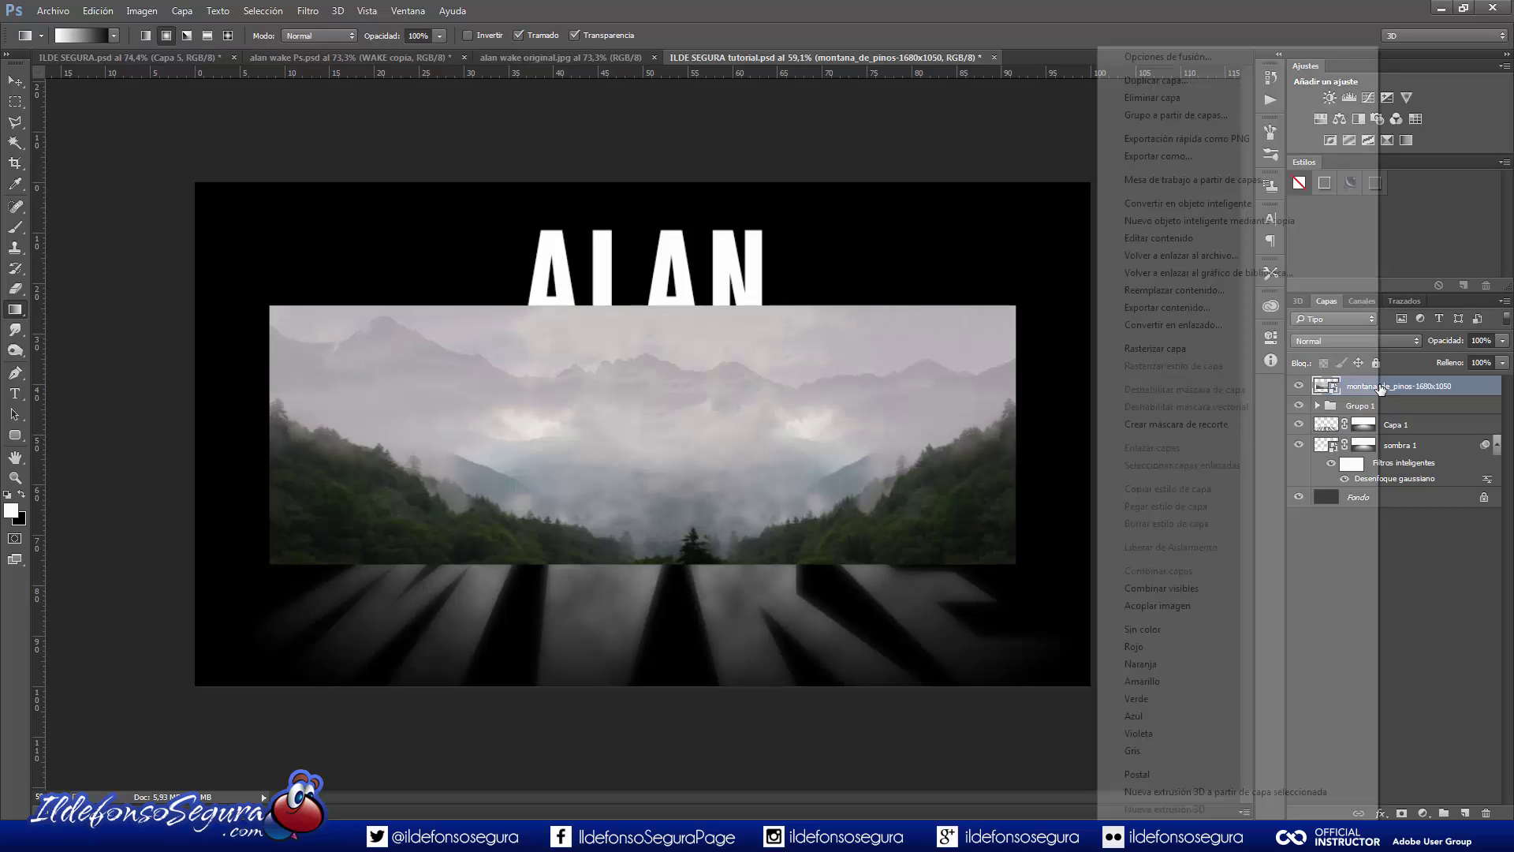
left_click(1224, 426)
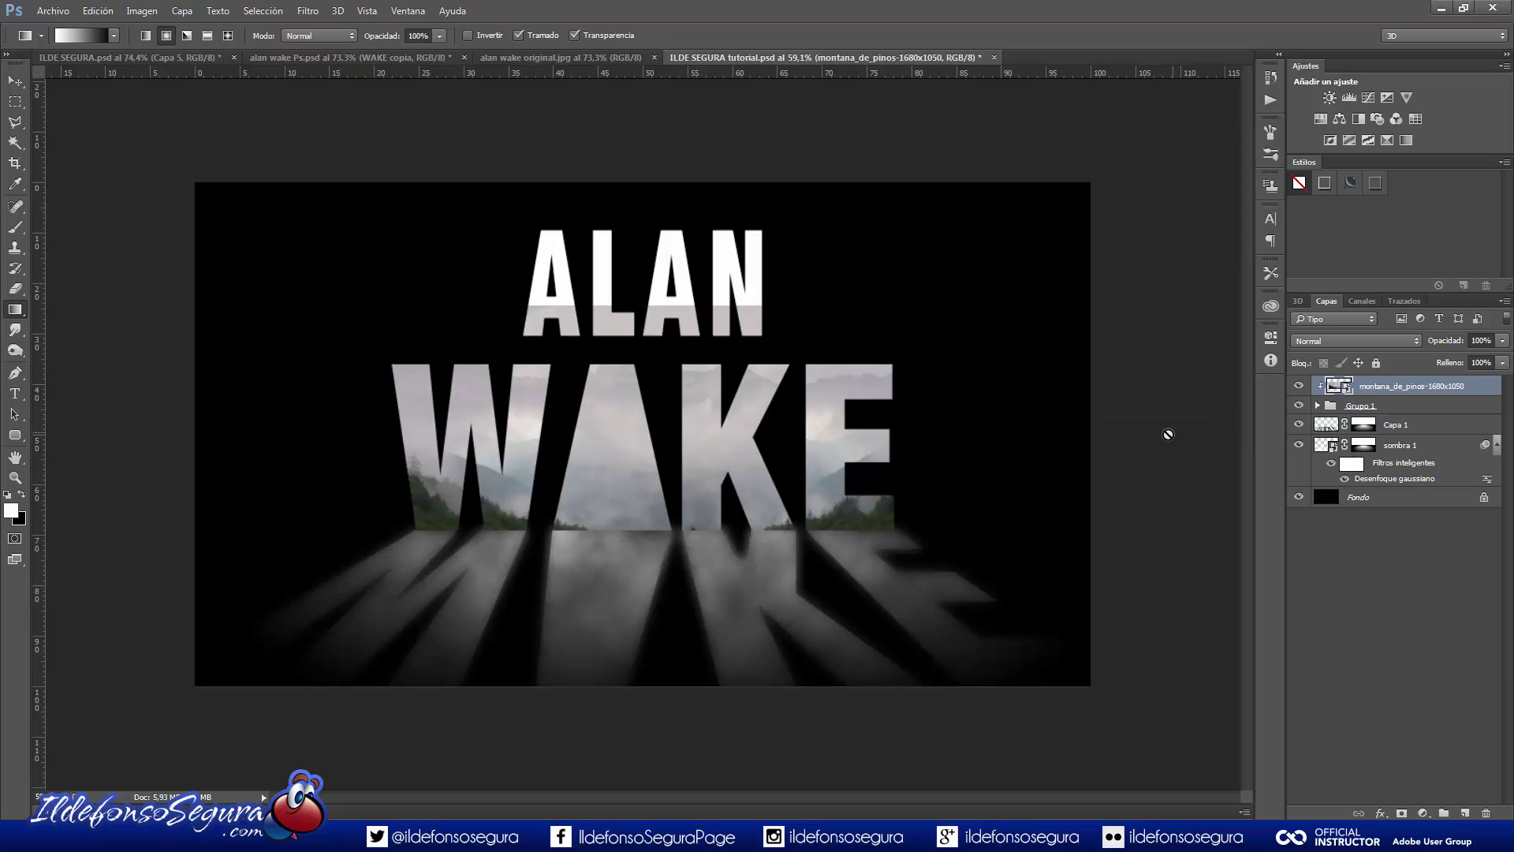
Reposition and scale the mountain image to about 102% width and 132% height so it fills all the ALAN WAKE lettering.
key("v")
left_click_drag(780, 456, 794, 421)
key("ctrl+t")
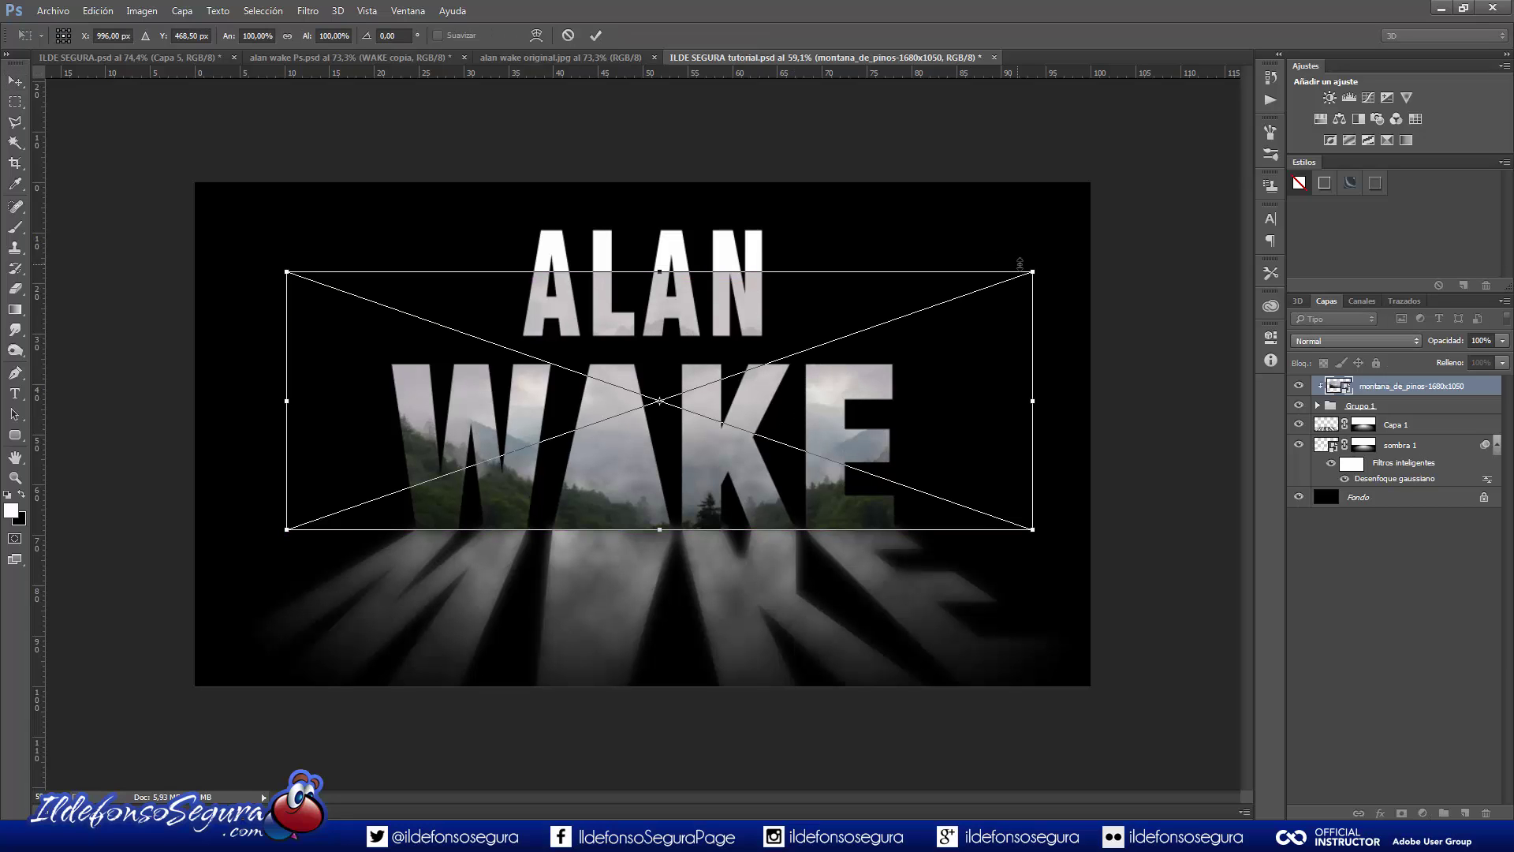
left_click_drag(1033, 271, 1147, 231)
left_click_drag(961, 318, 964, 307)
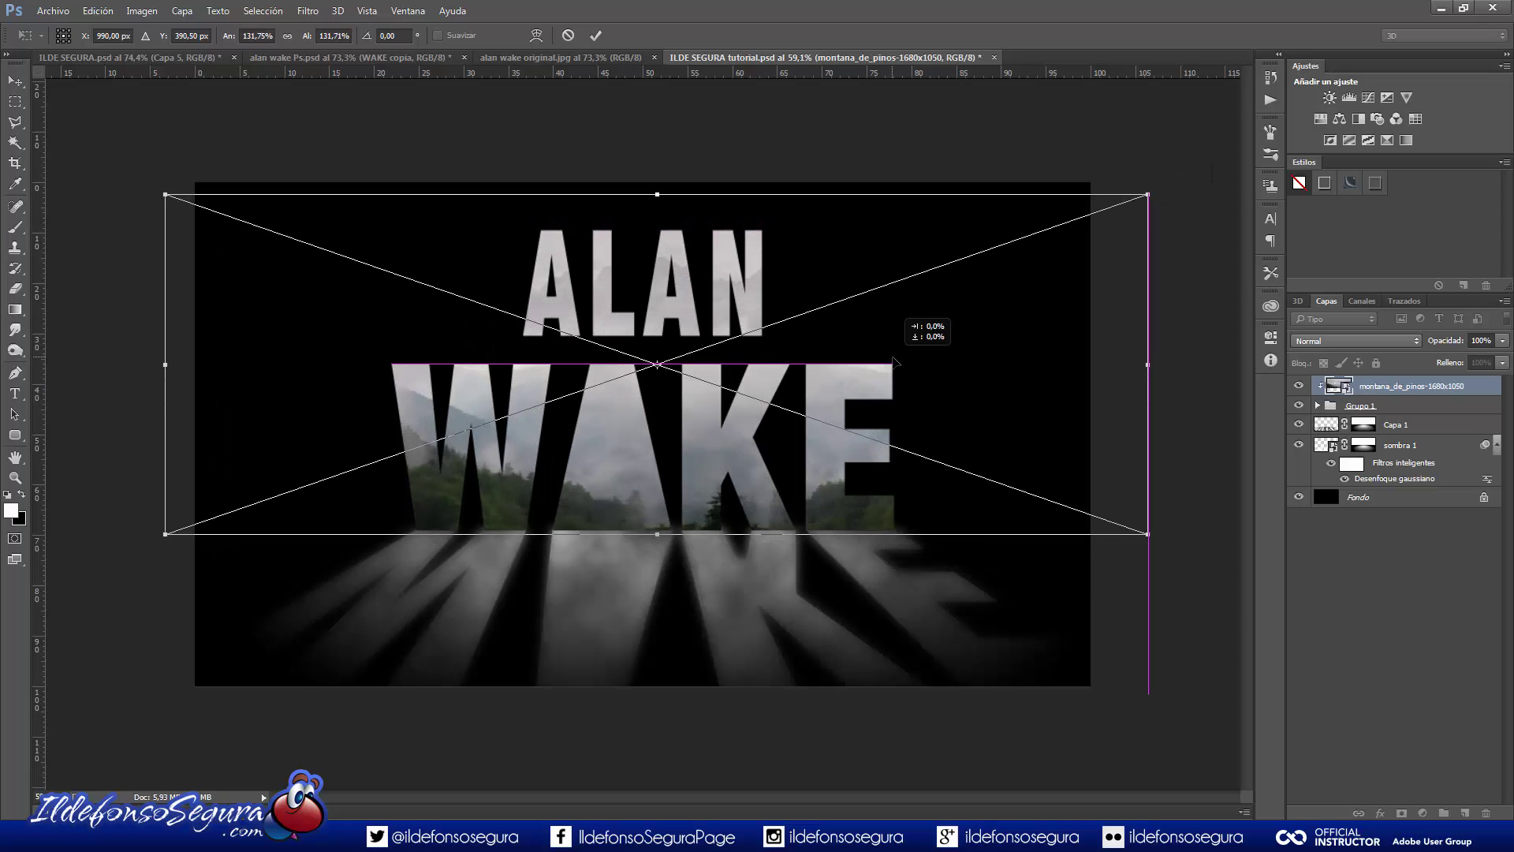
left_click_drag(173, 365, 275, 363)
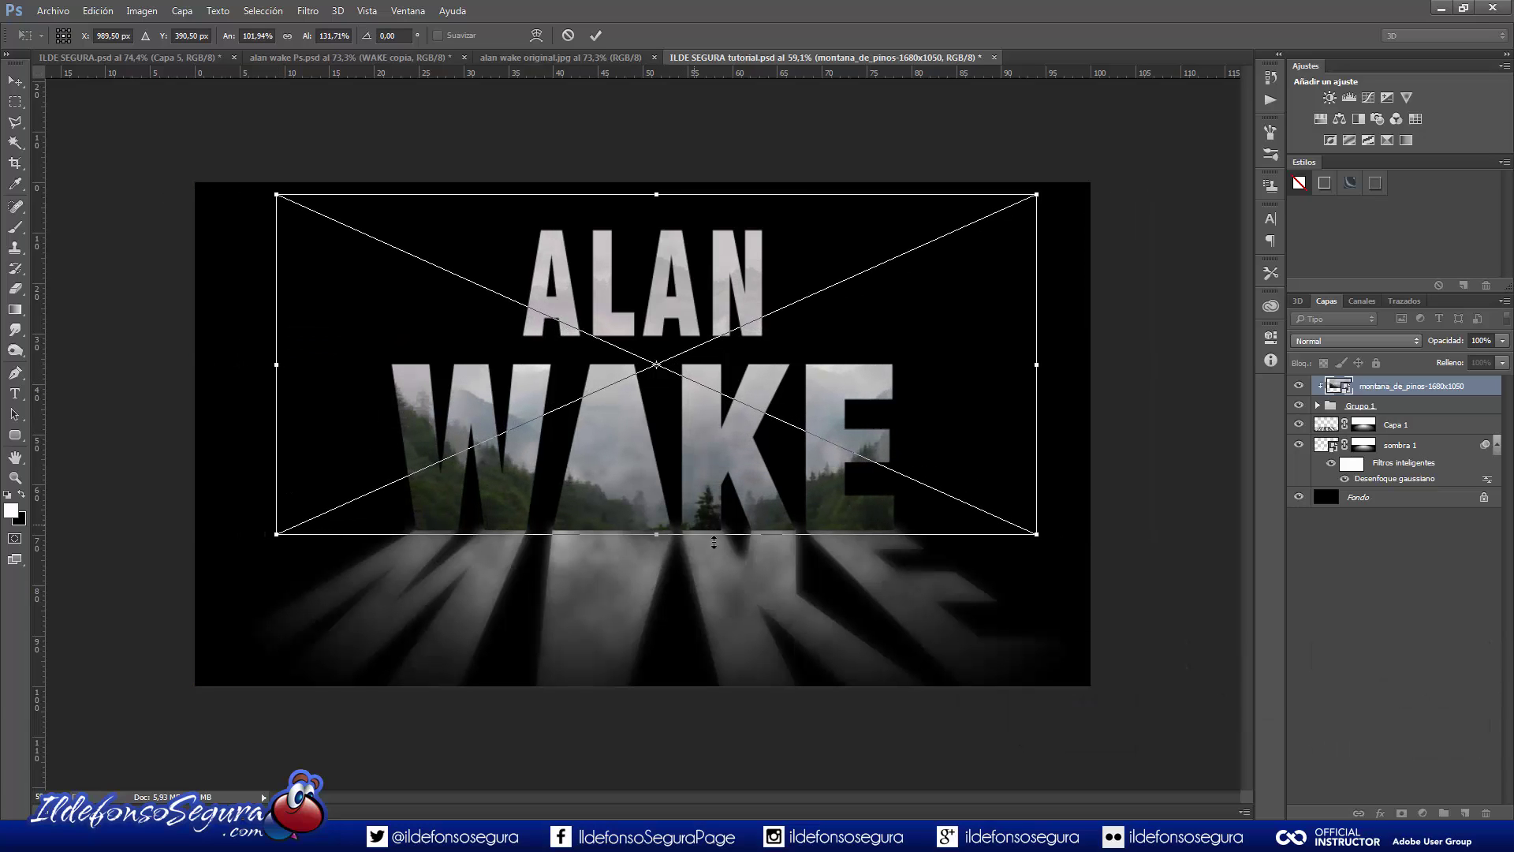
left_click(597, 37)
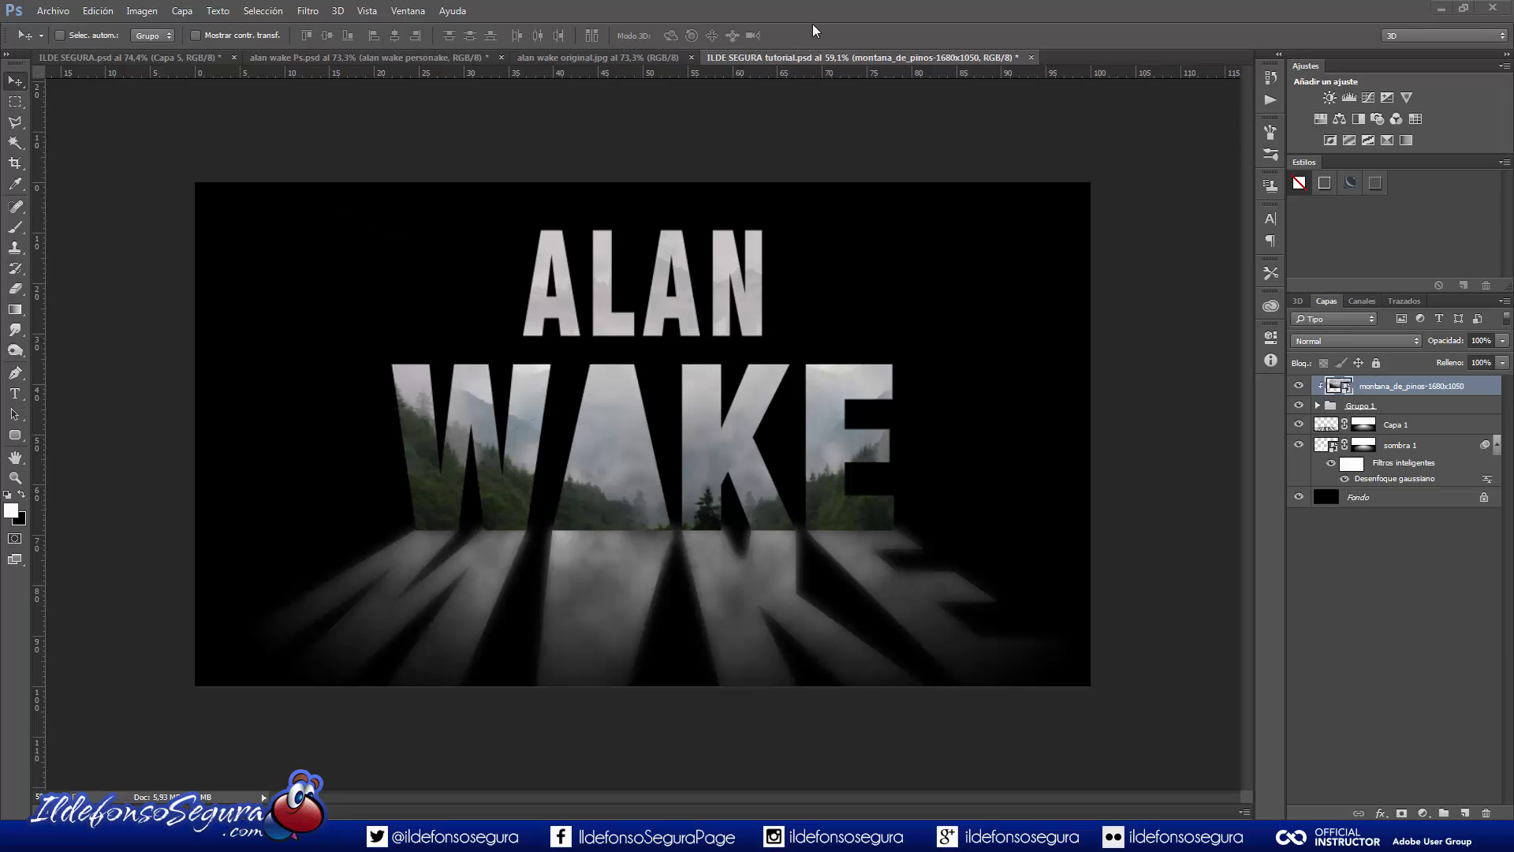
Place the alan wake personake image as an embedded element above the mountain layer.
scroll(771, 282, "up", 1)
scroll(770, 290, "up", 1)
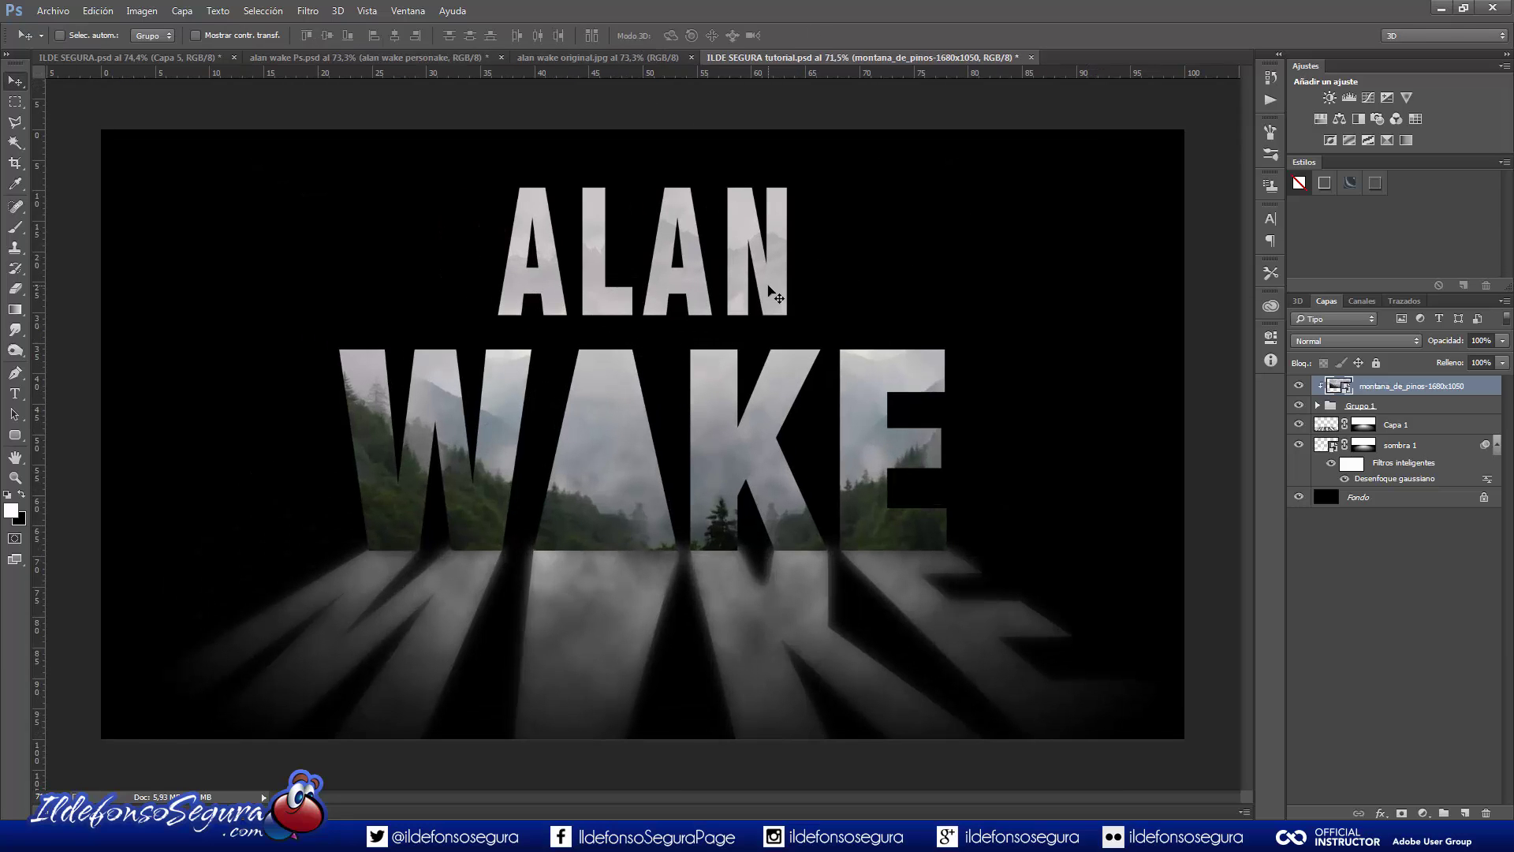
left_click(52, 11)
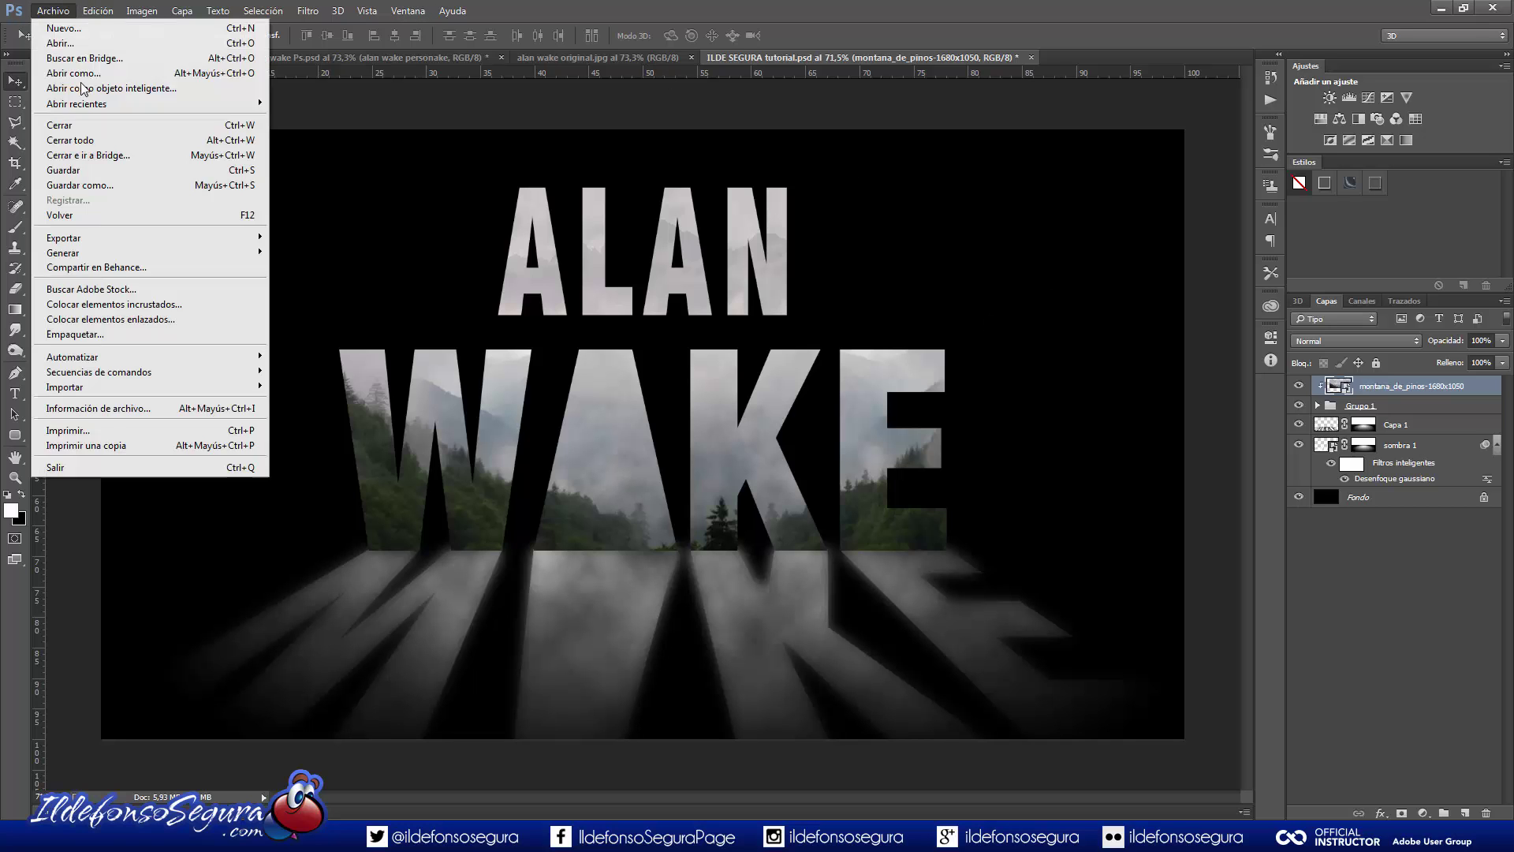
left_click(115, 304)
left_click(584, 136)
left_click(1031, 593)
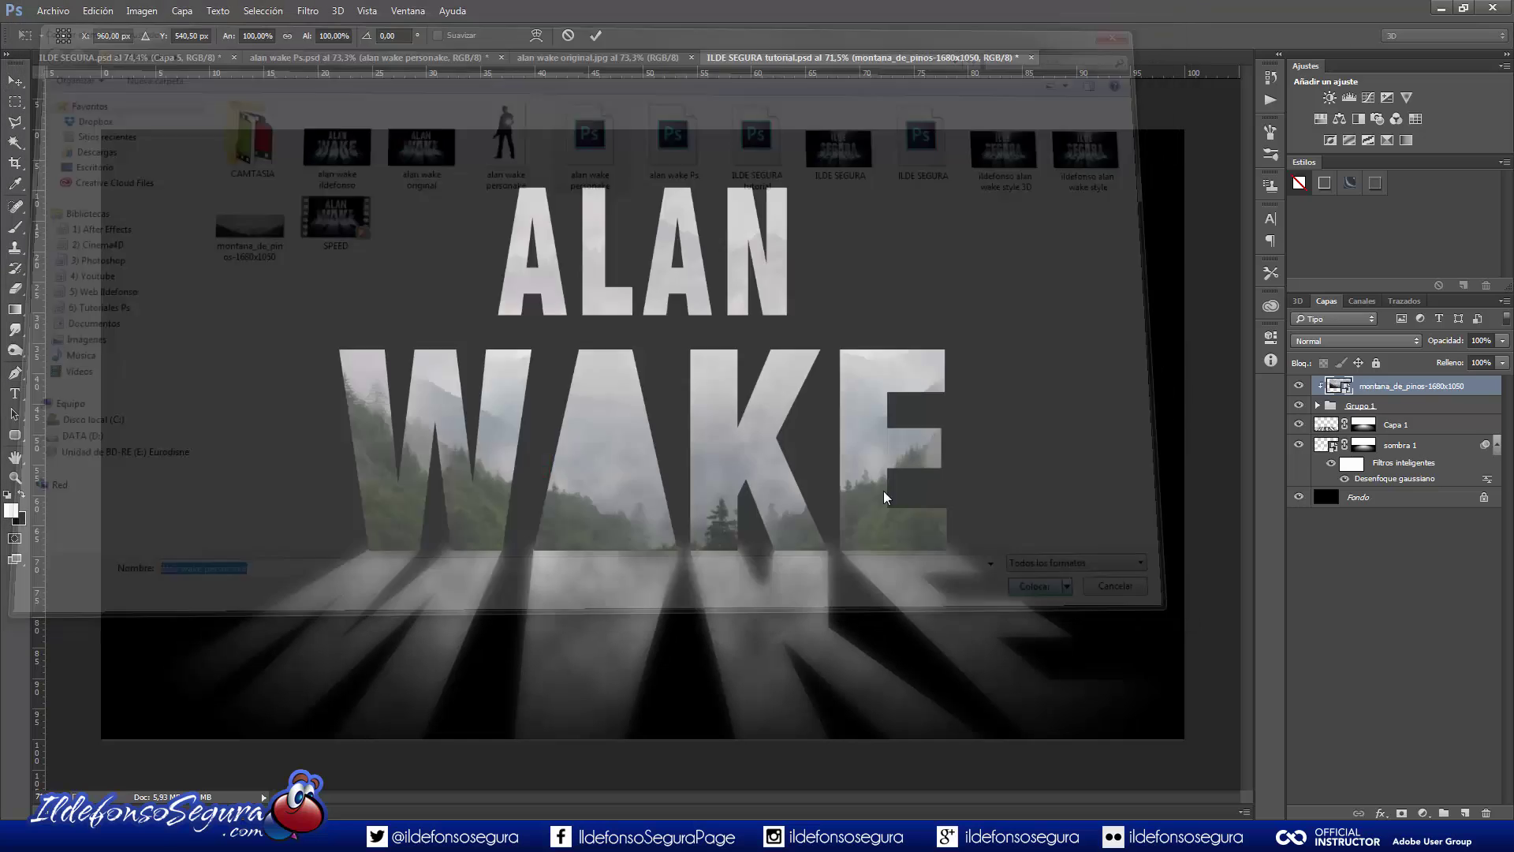
Position the character inside WAKE's A with his feet at its base, scale him to about 107%, and save the document.
left_click_drag(663, 429, 628, 485)
mouse_move(647, 405)
left_mouse_down()
mouse_move(677, 374)
mouse_move(659, 391)
left_mouse_up()
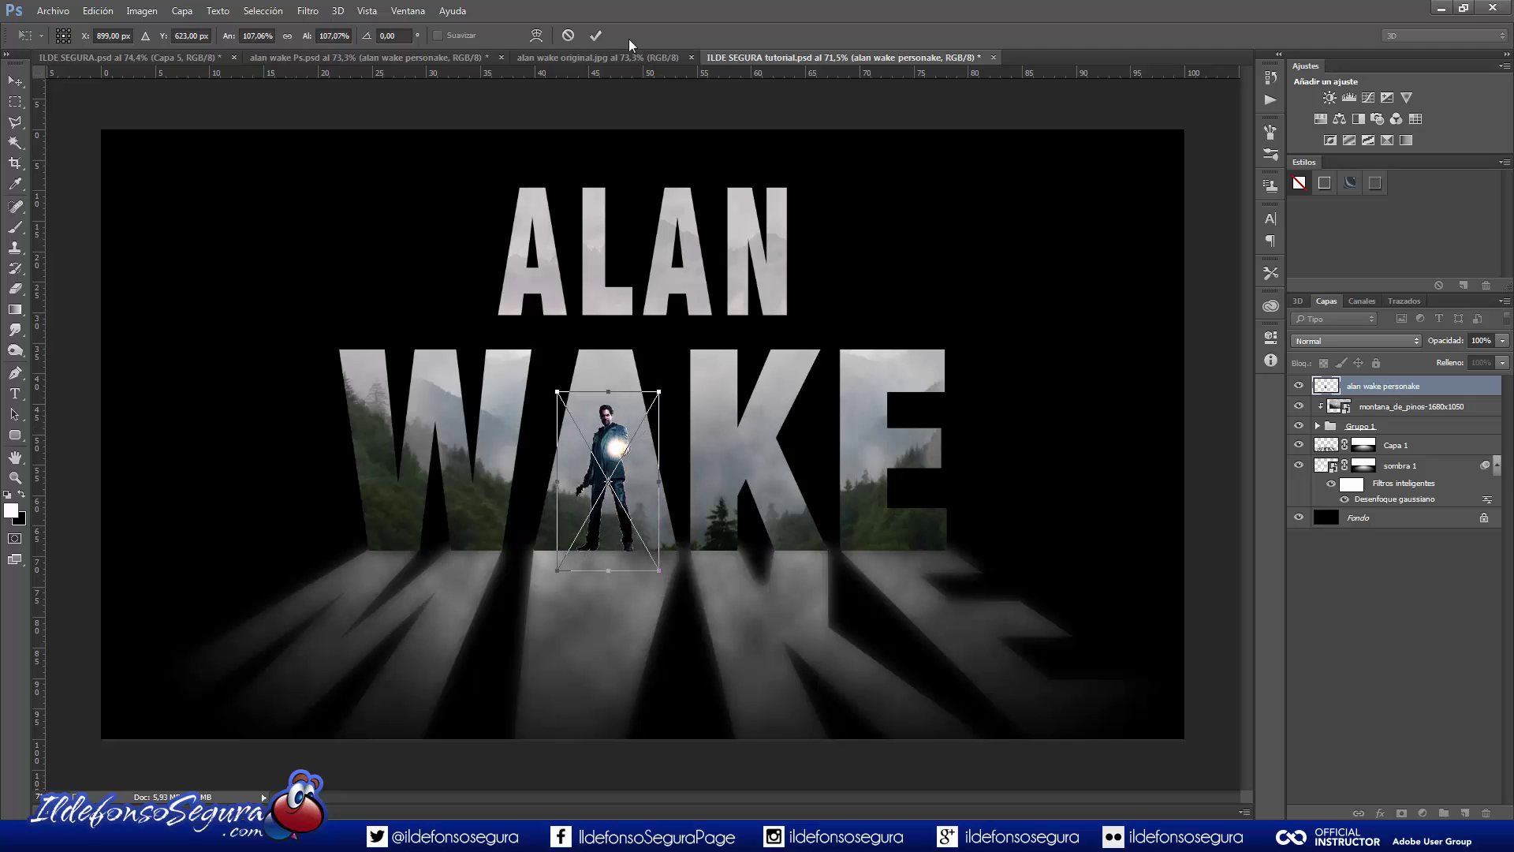
left_click(596, 35)
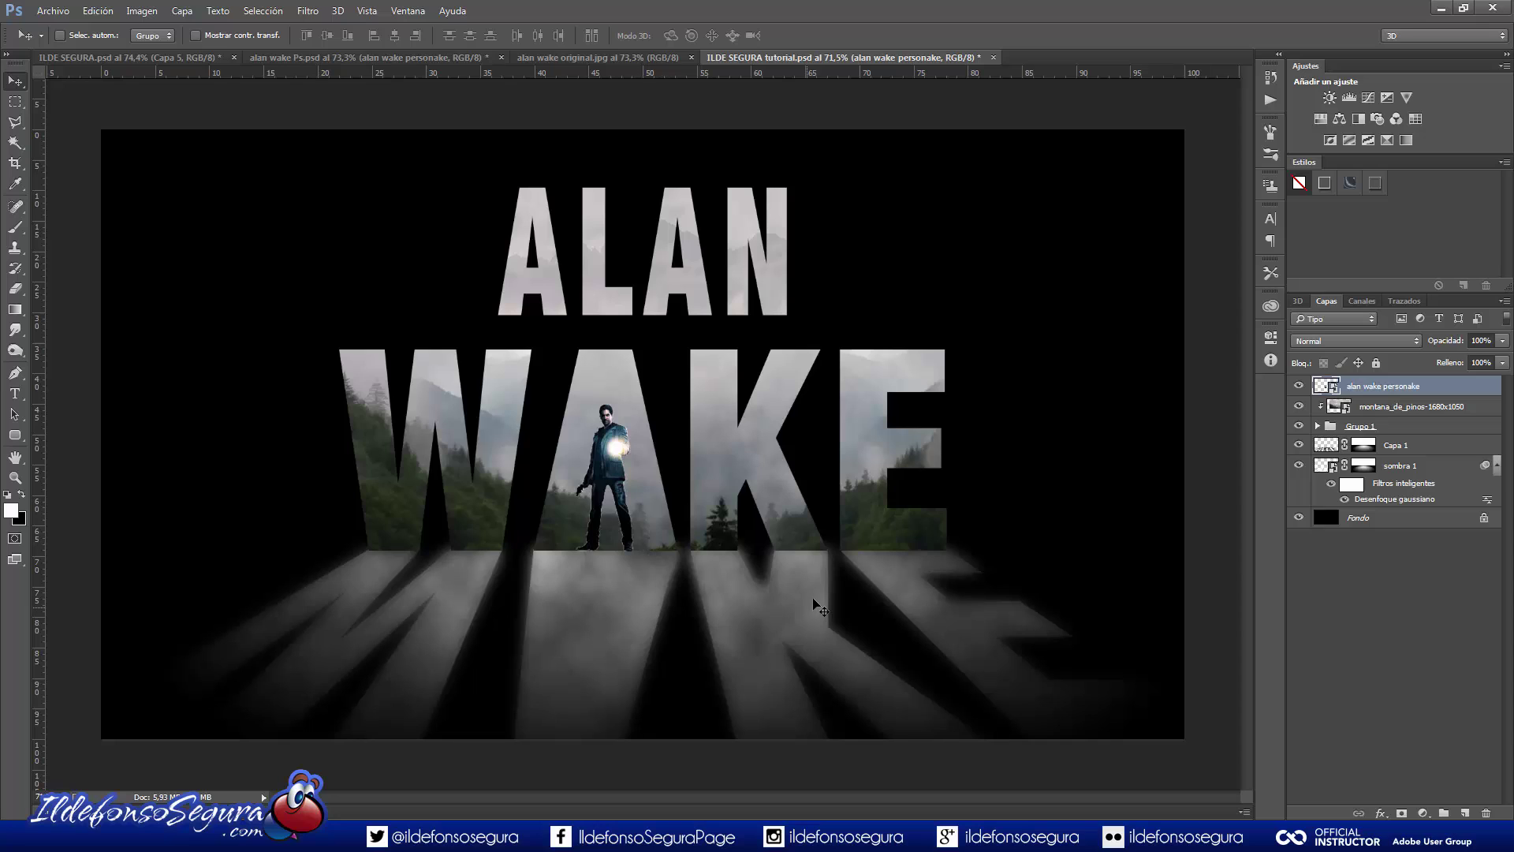
key("ctrl+s")
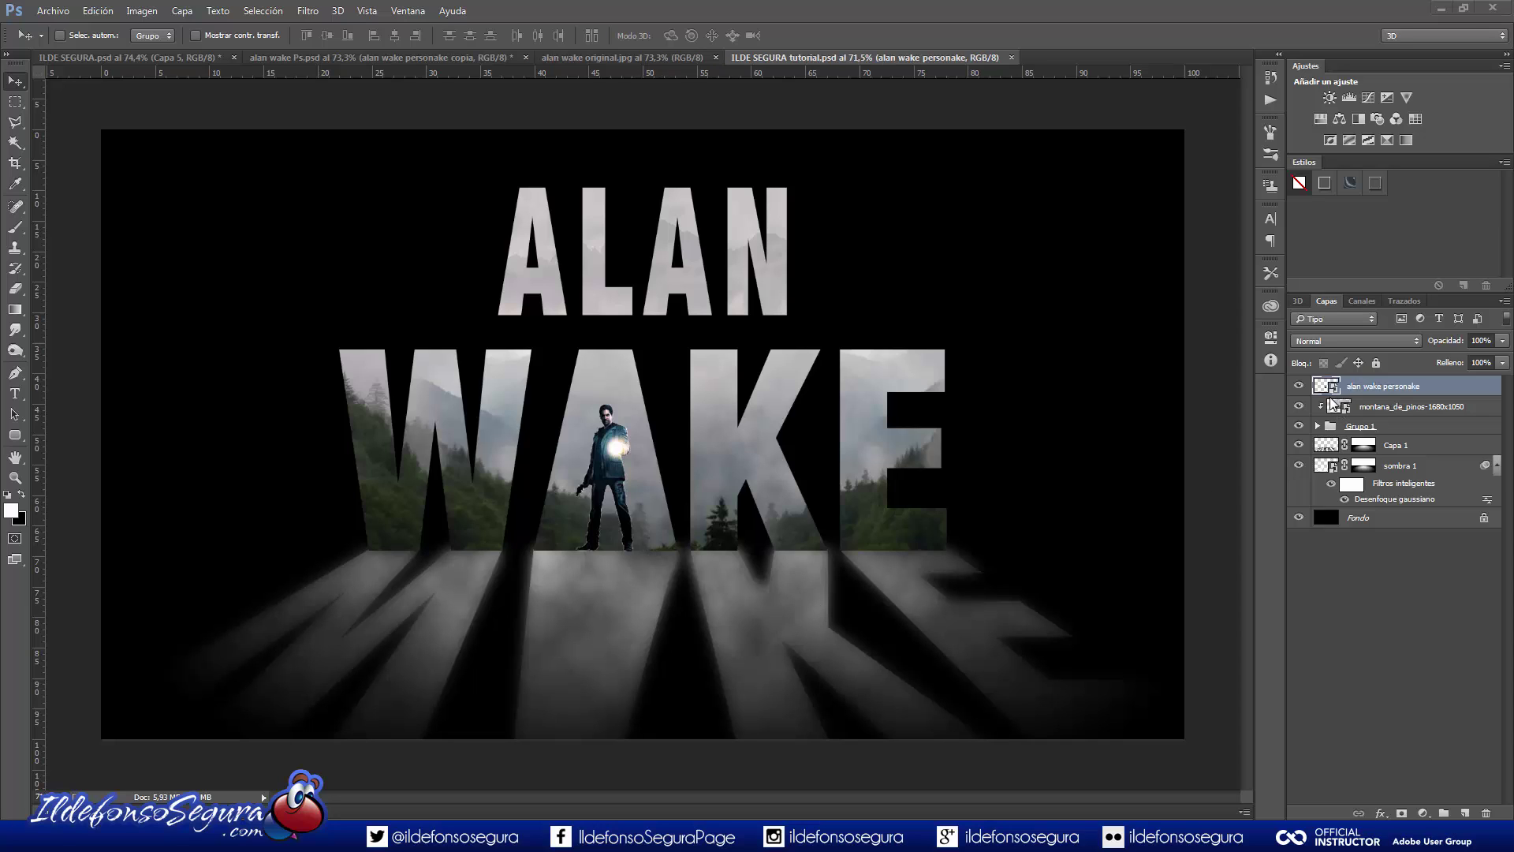
Duplicate the alan wake personake layer and rename the lower of the two copies sombra 2.
key("ctrl+j")
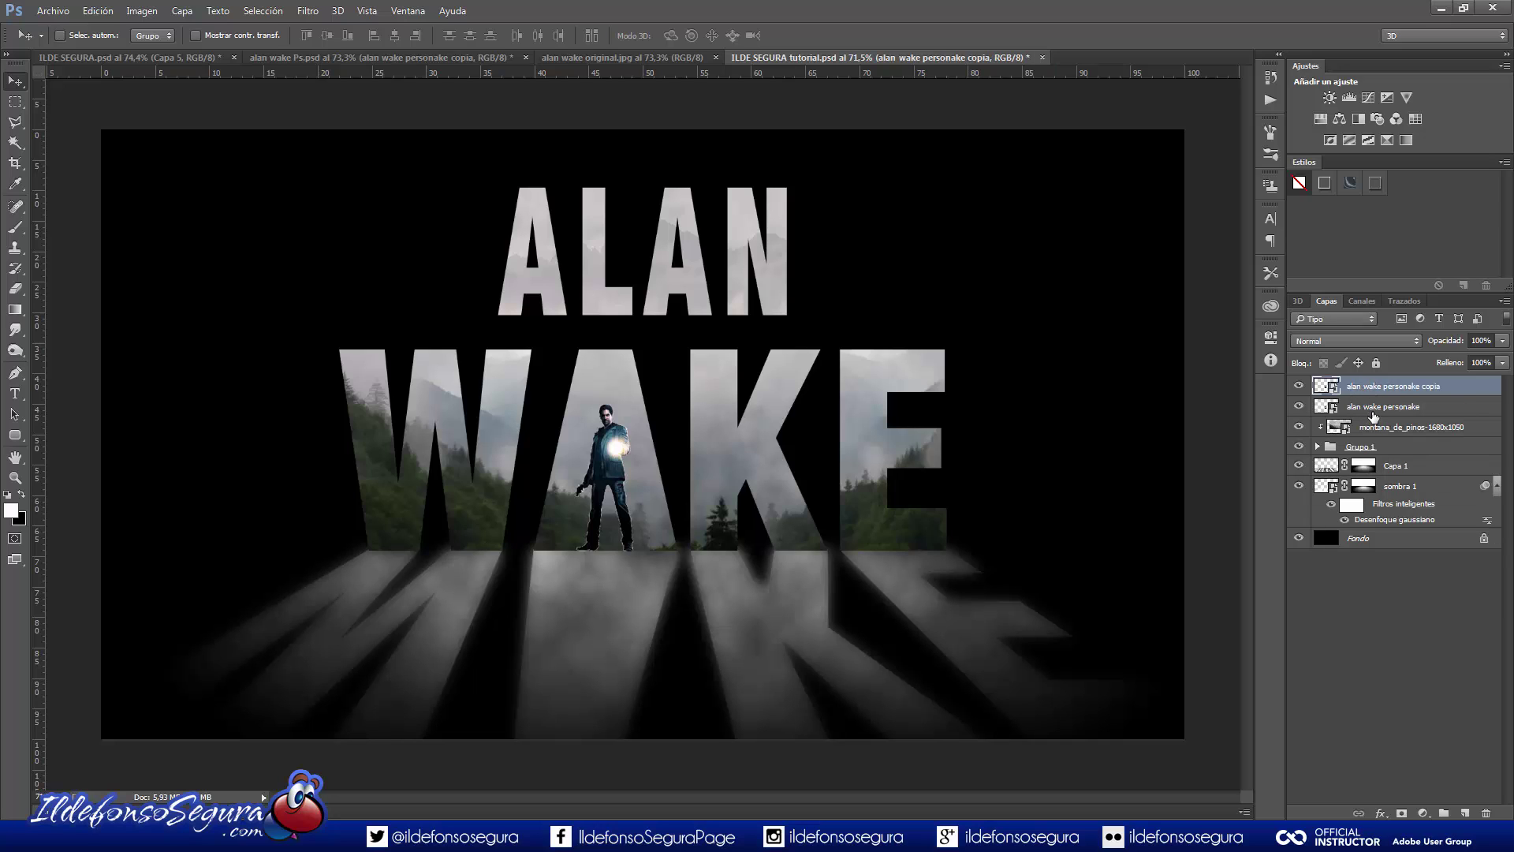
double_click(1373, 412)
type("sombra 2")
key("Return")
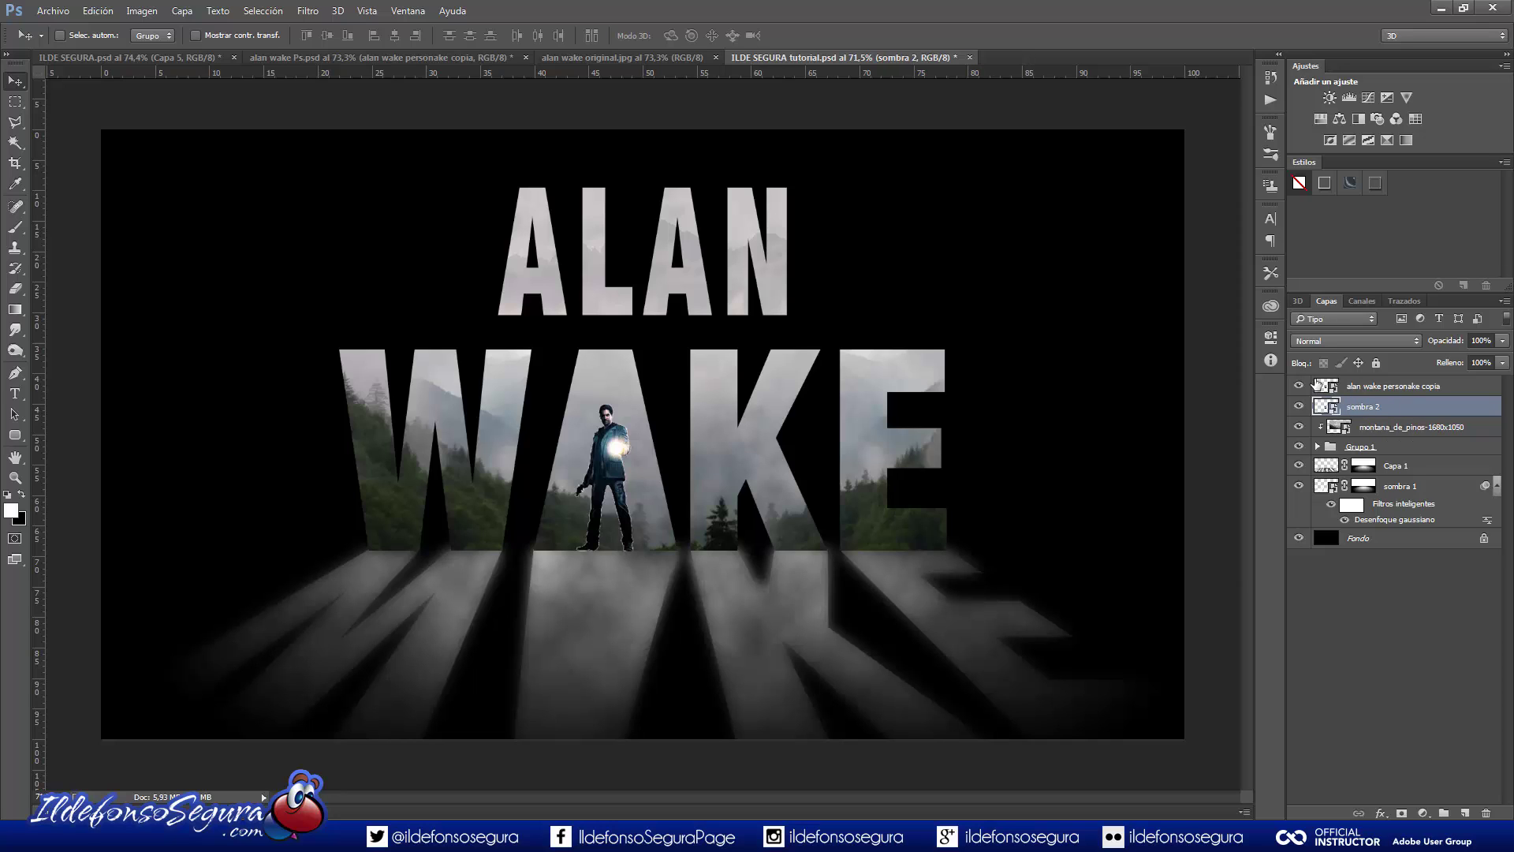
Flip the sombra 2 figure vertically and move it straight down so its feet meet the standing character's feet.
key("ctrl+t")
right_click(638, 484)
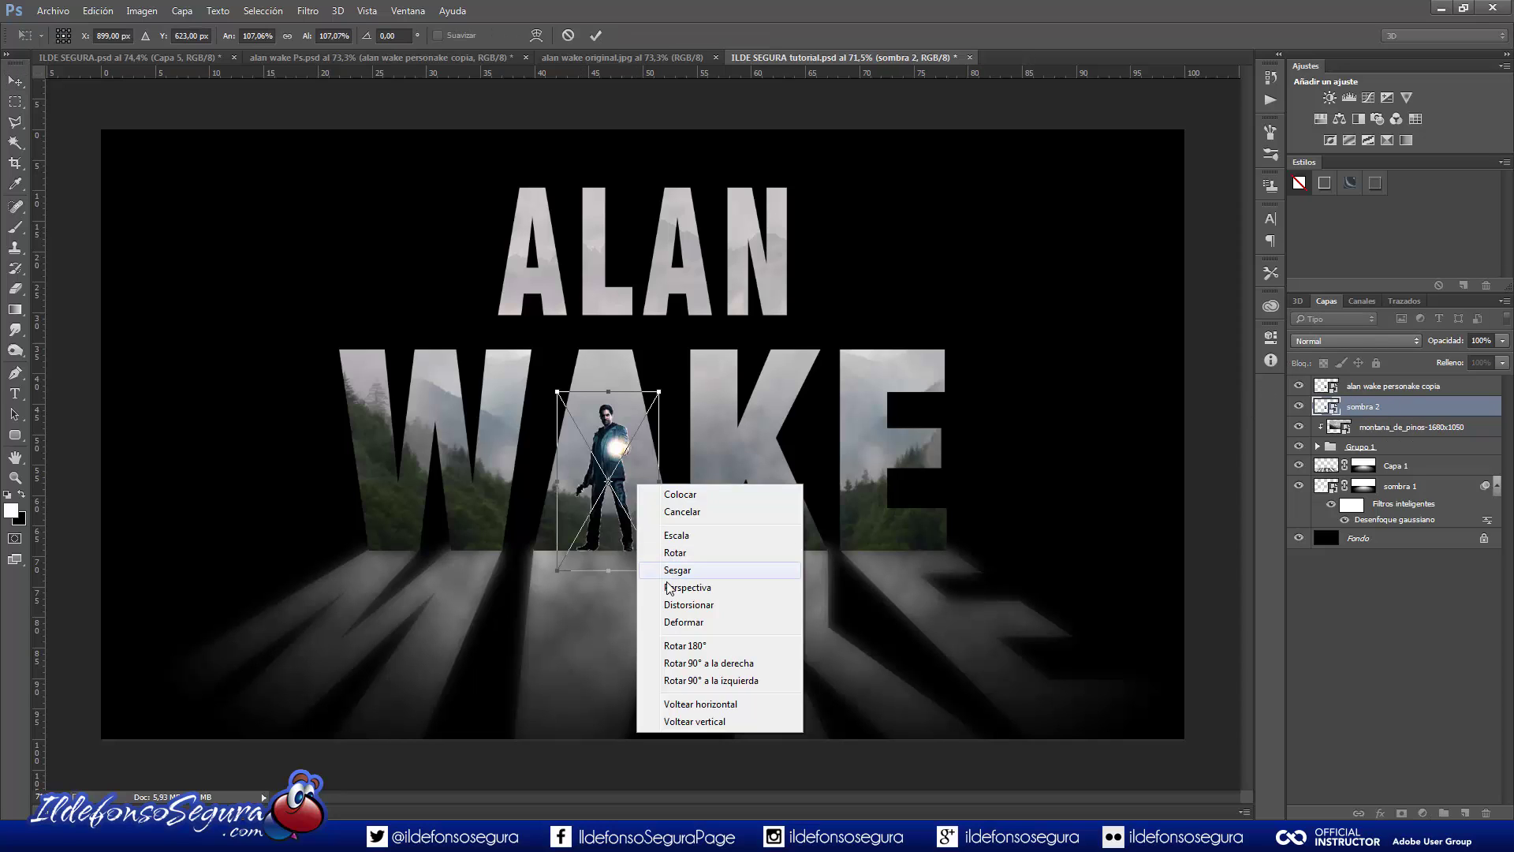
left_click(694, 721)
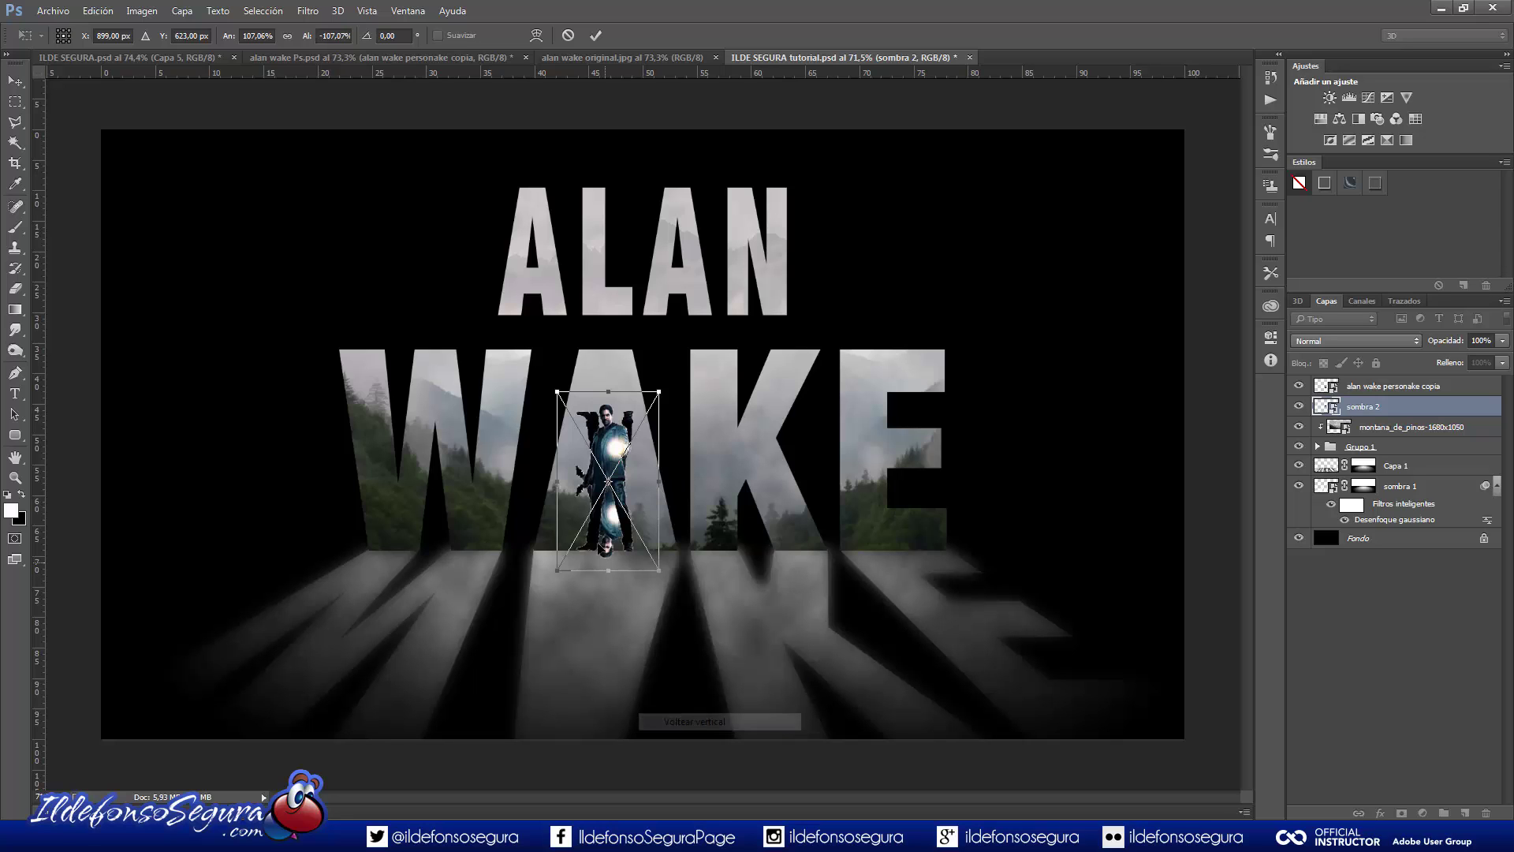
left_click_drag(619, 566, 619, 663)
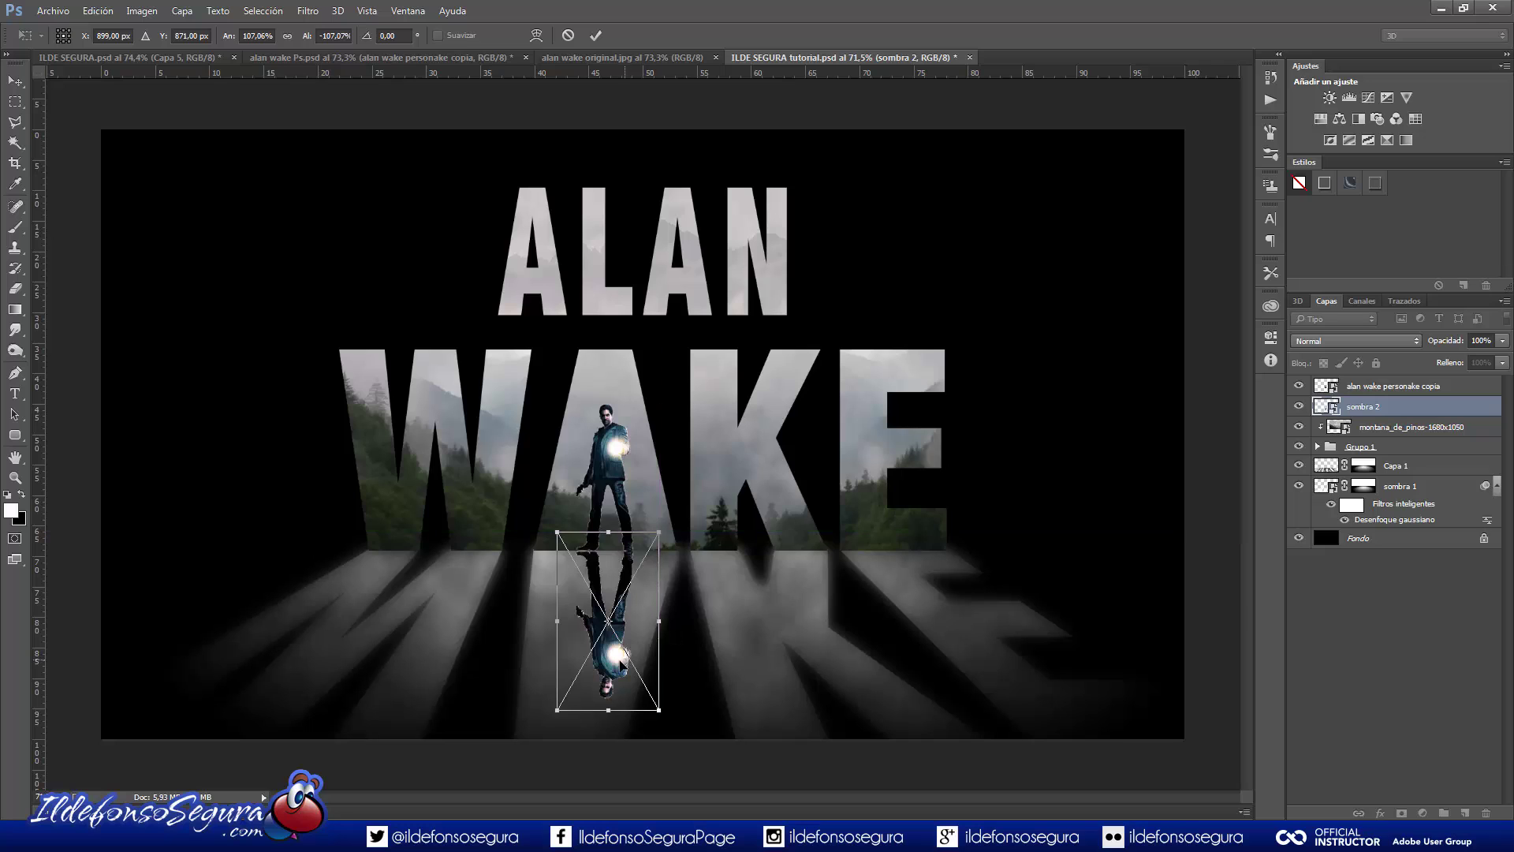
Distort the flipped sombra 2 figure so its head end widens and slants down-left along the A's light shadow.
right_click(619, 661)
left_click(689, 535)
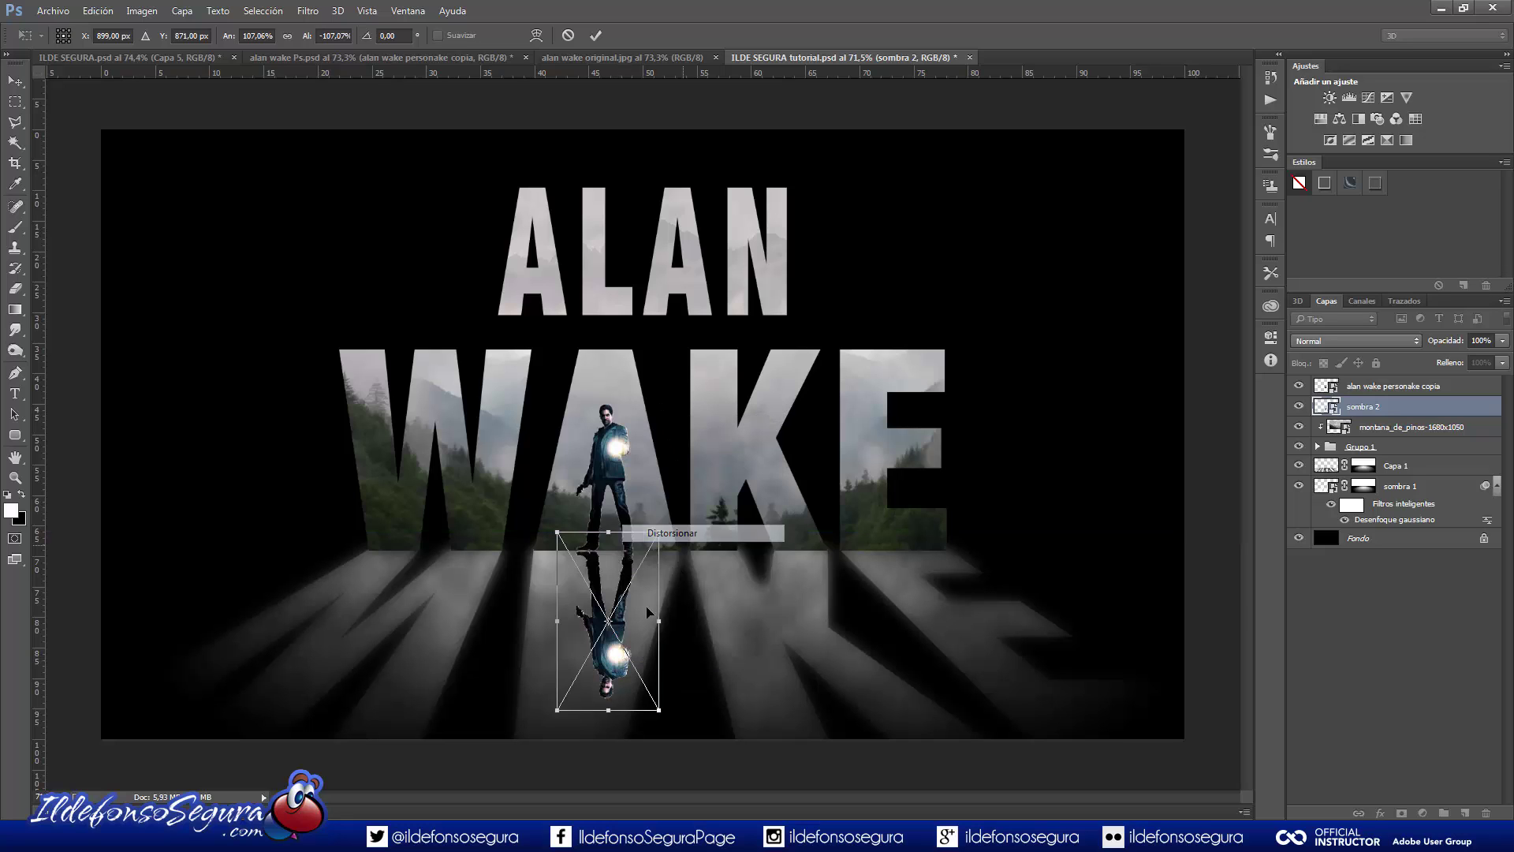
left_click_drag(560, 713, 493, 731)
left_click_drag(659, 714, 620, 767)
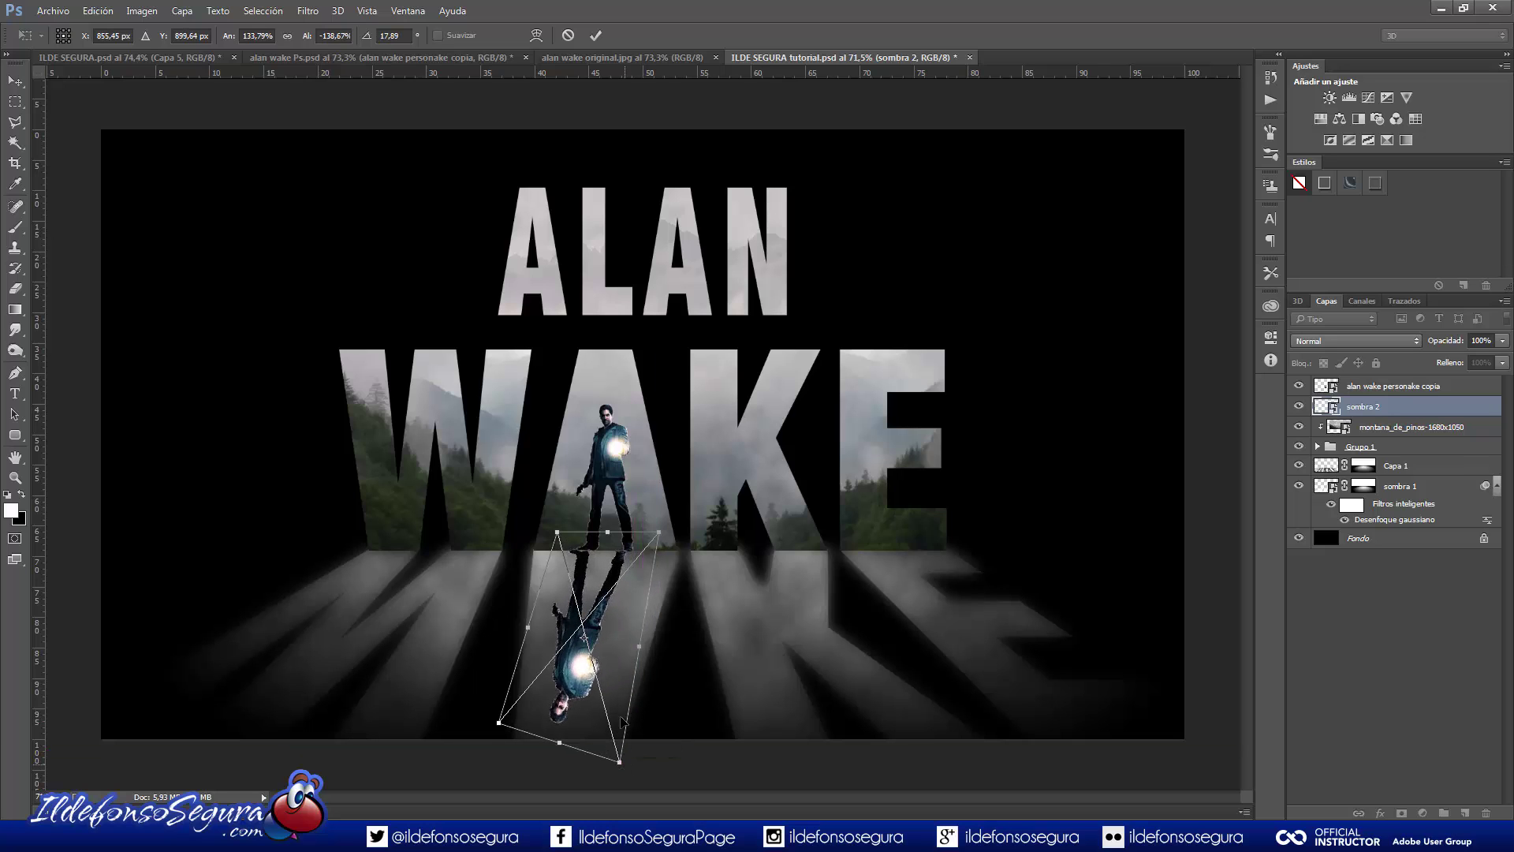
scroll(620, 764, "down", 3)
left_click_drag(534, 656, 498, 714)
left_click_drag(628, 689, 617, 732)
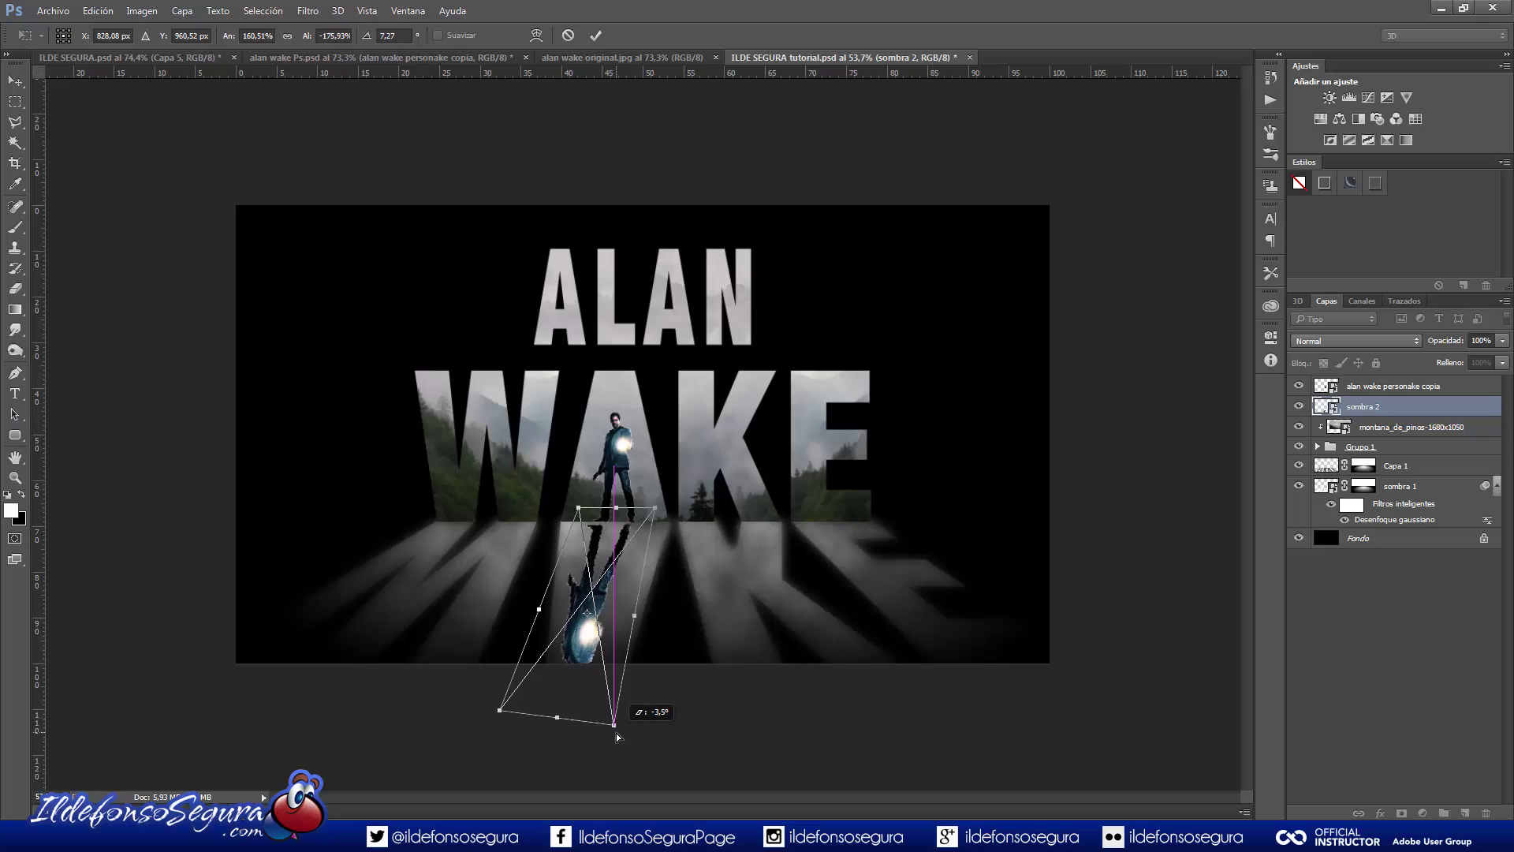
scroll(606, 650, "up", 3)
left_click_drag(622, 572, 630, 564)
scroll(675, 555, "down", 1)
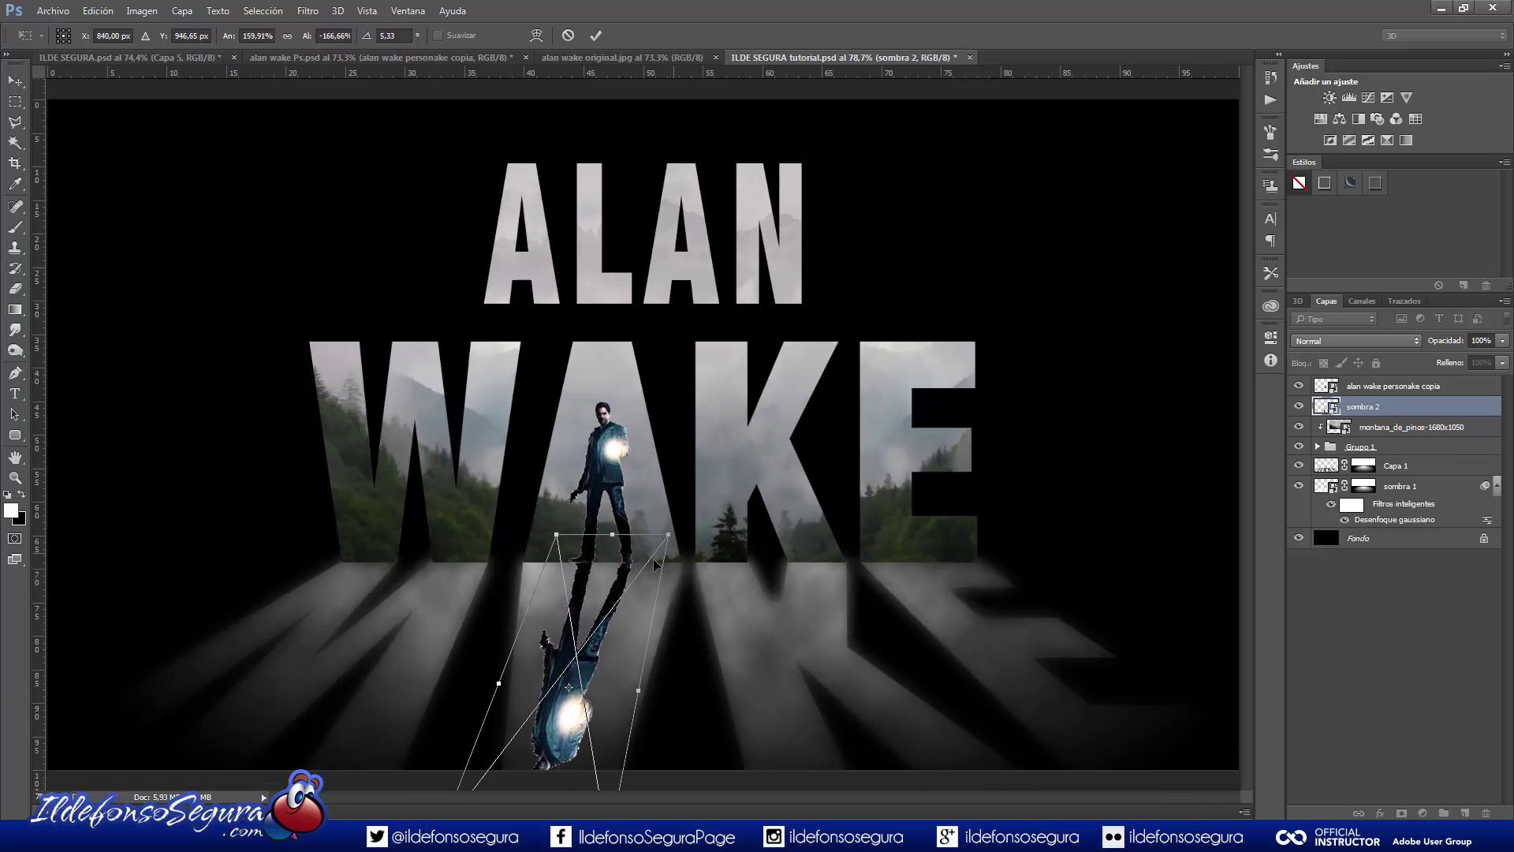
scroll(654, 563, "down", 2)
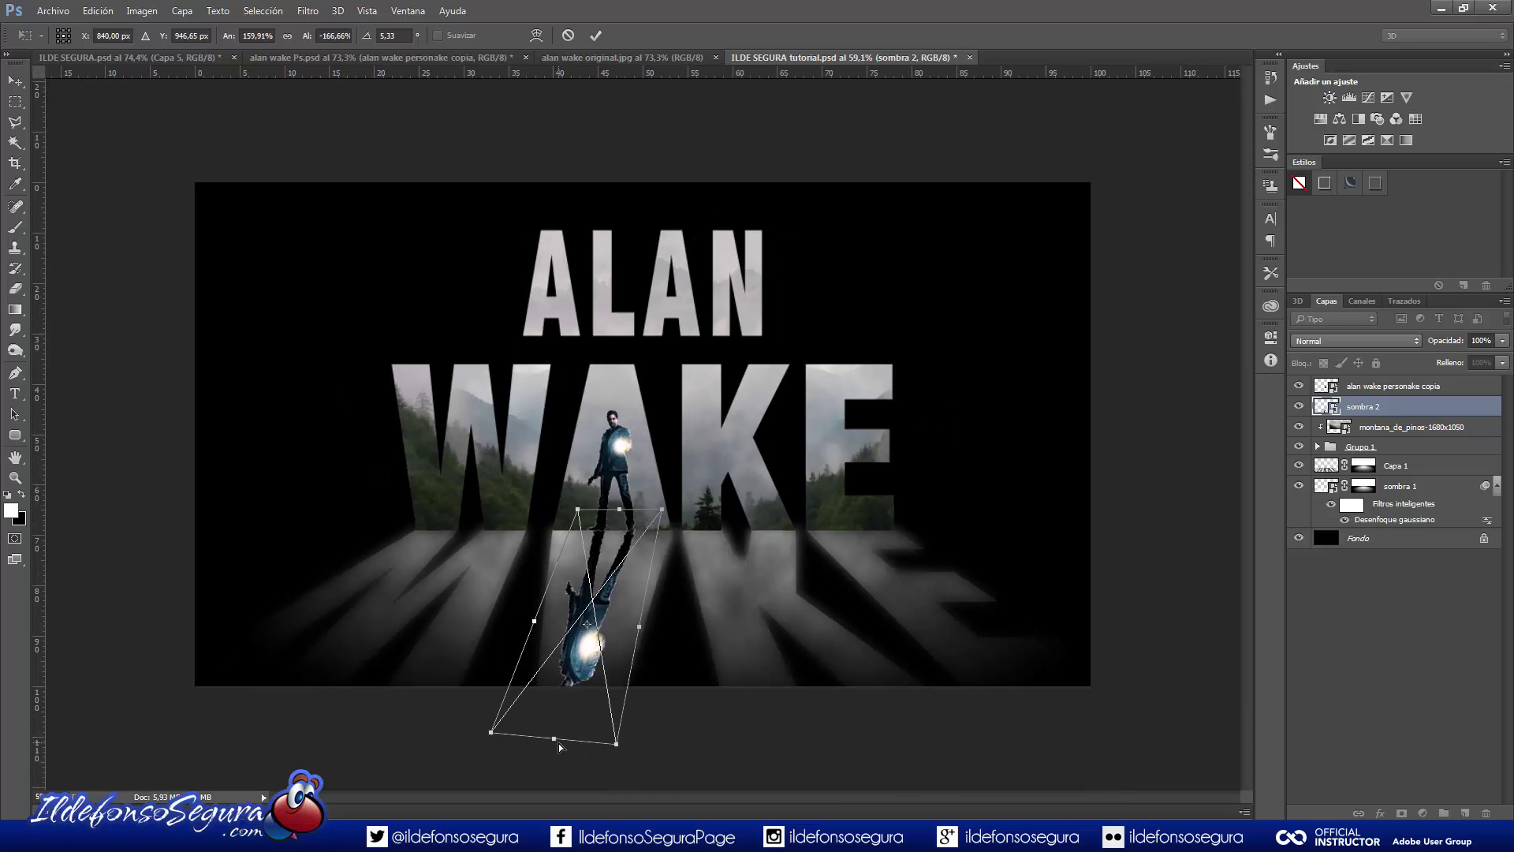
Scale the slanted sombra 2 figure down to about 137% height so its head fits inside the canvas, and apply the transformation.
right_click(624, 623)
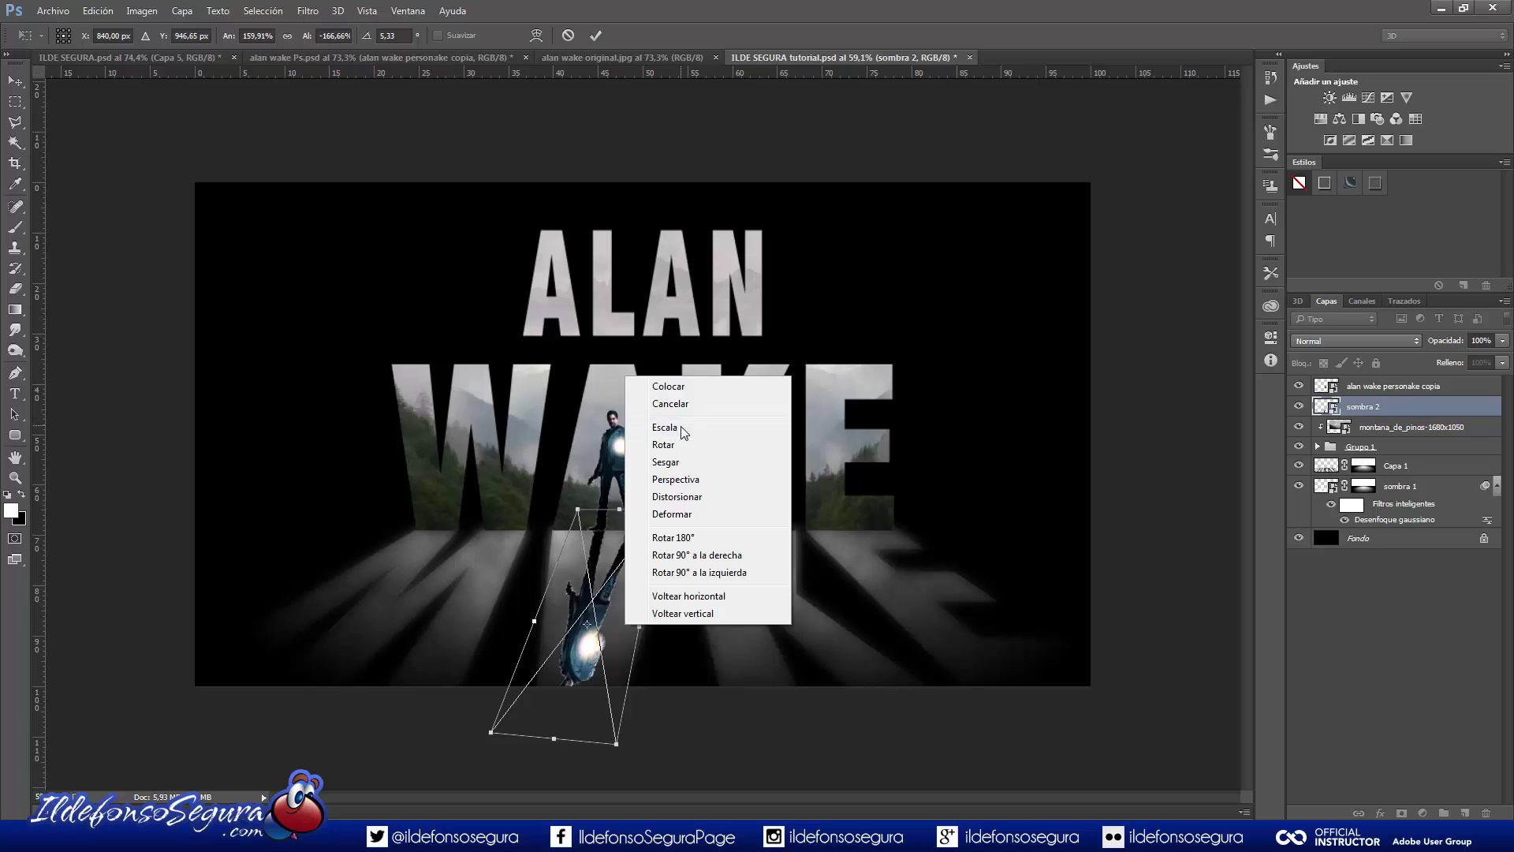
left_click(666, 428)
left_click_drag(551, 741, 573, 703)
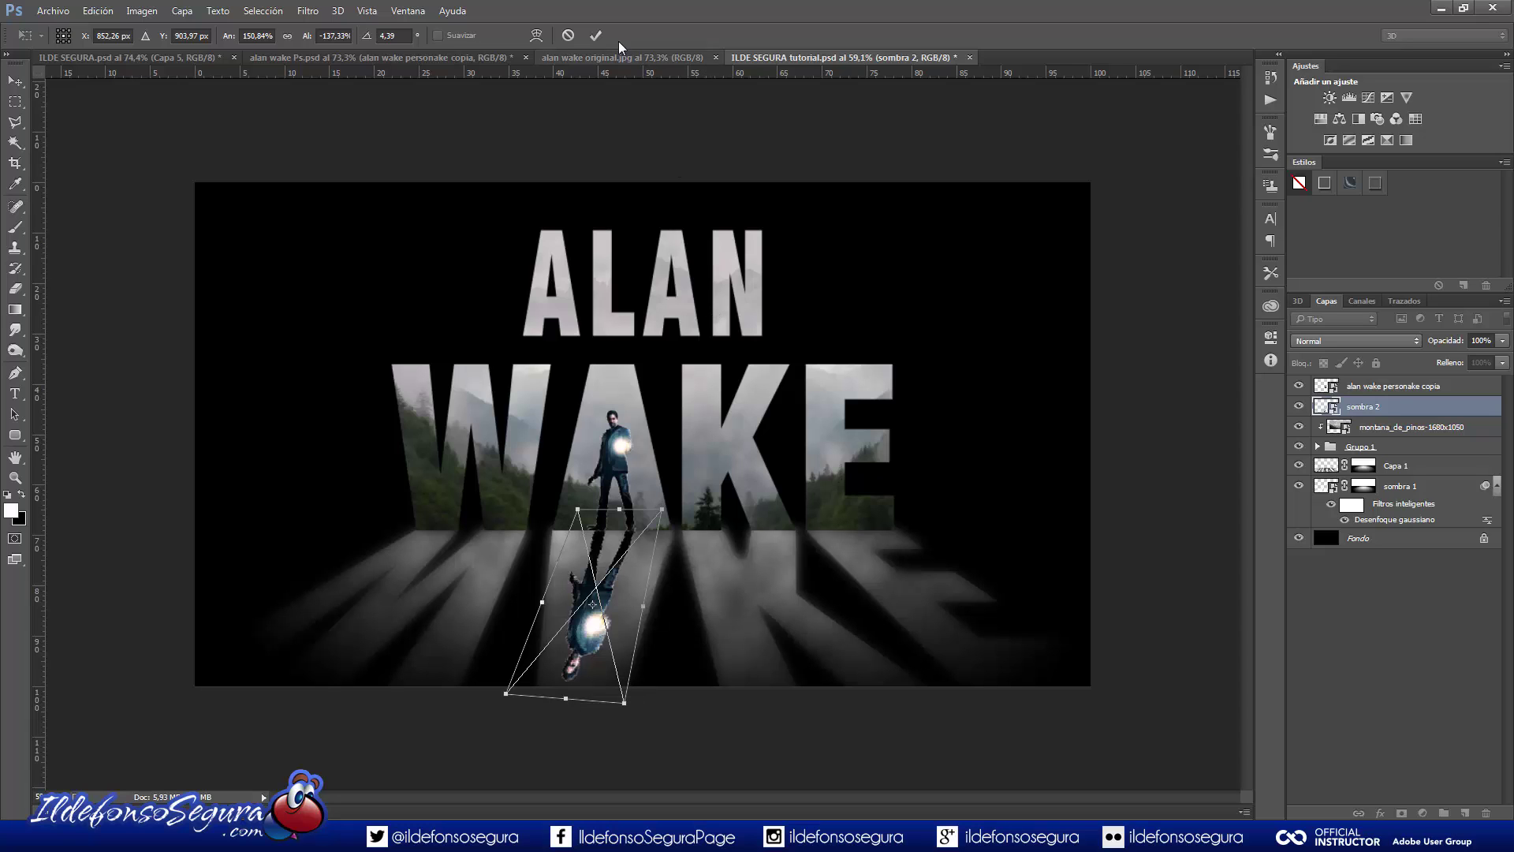
left_click(598, 35)
scroll(722, 480, "up", 1)
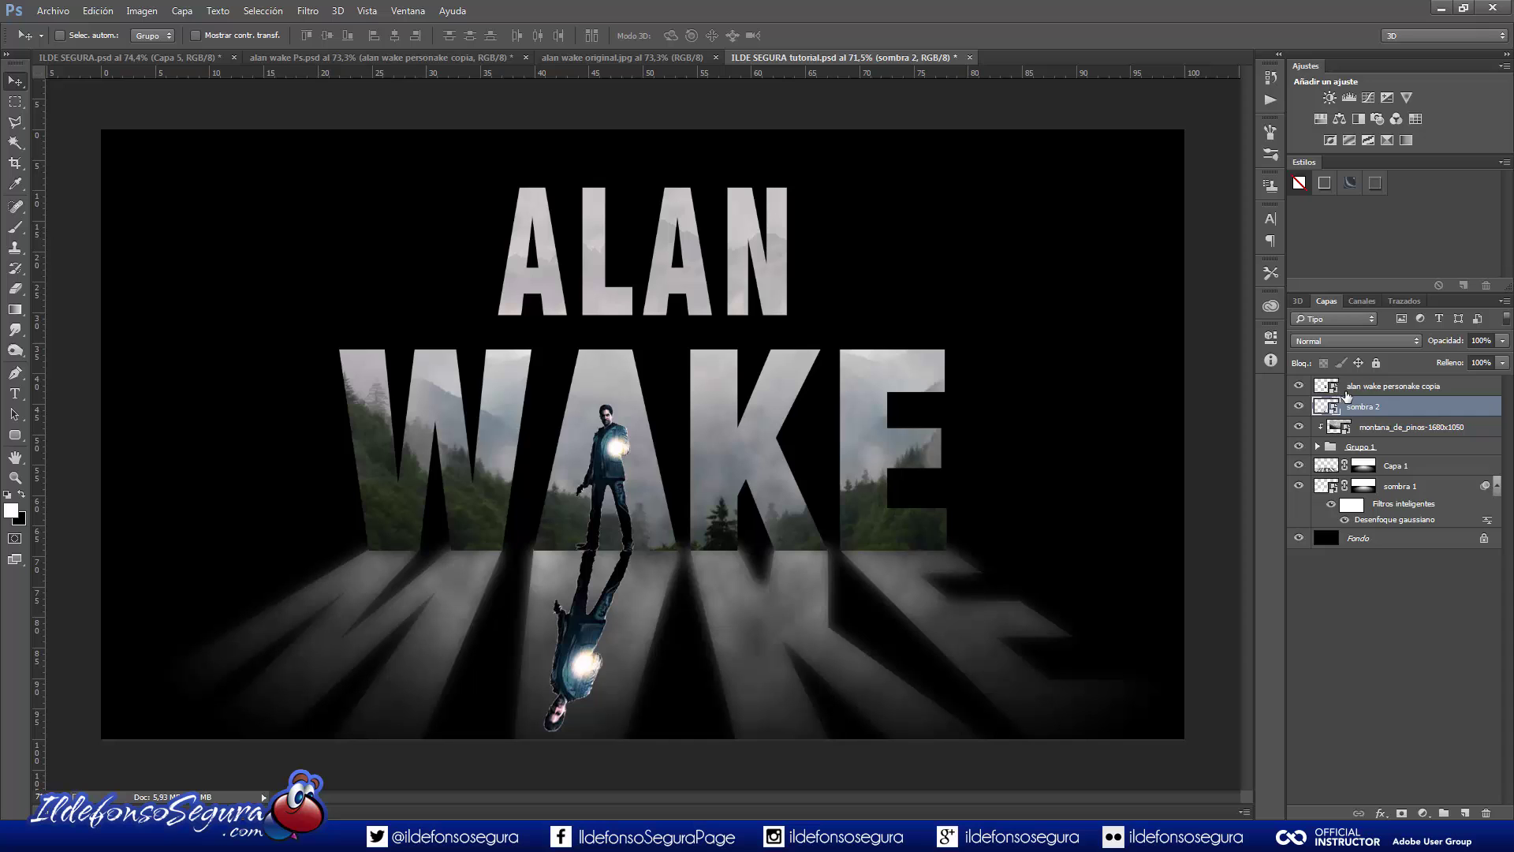
Apply a Gaussian blur with a radius of 5 pixels to the sombra 2 layer.
left_click(308, 11)
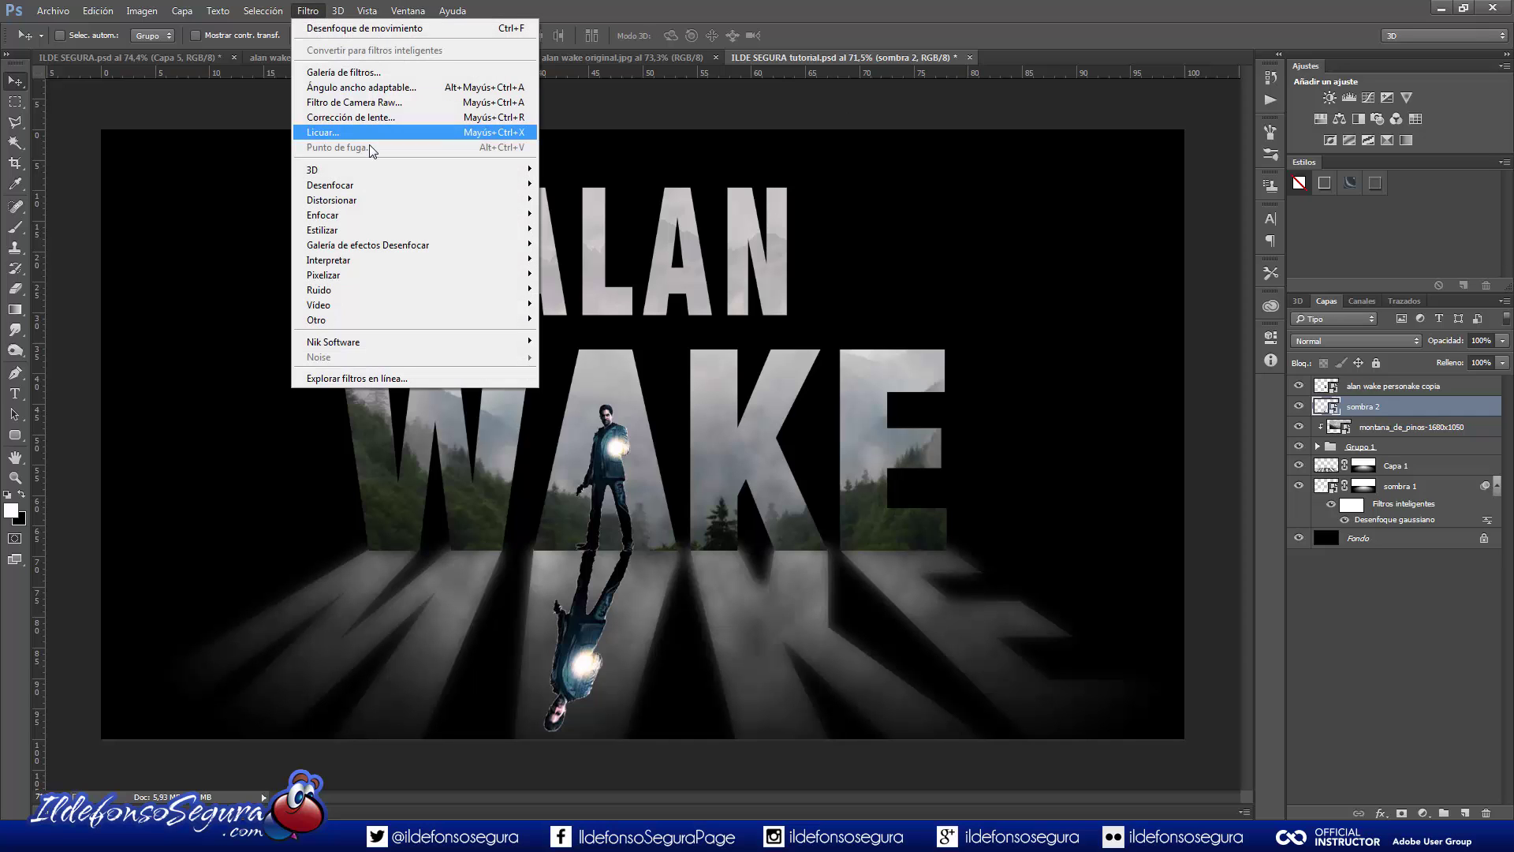
mouse_move(364, 186)
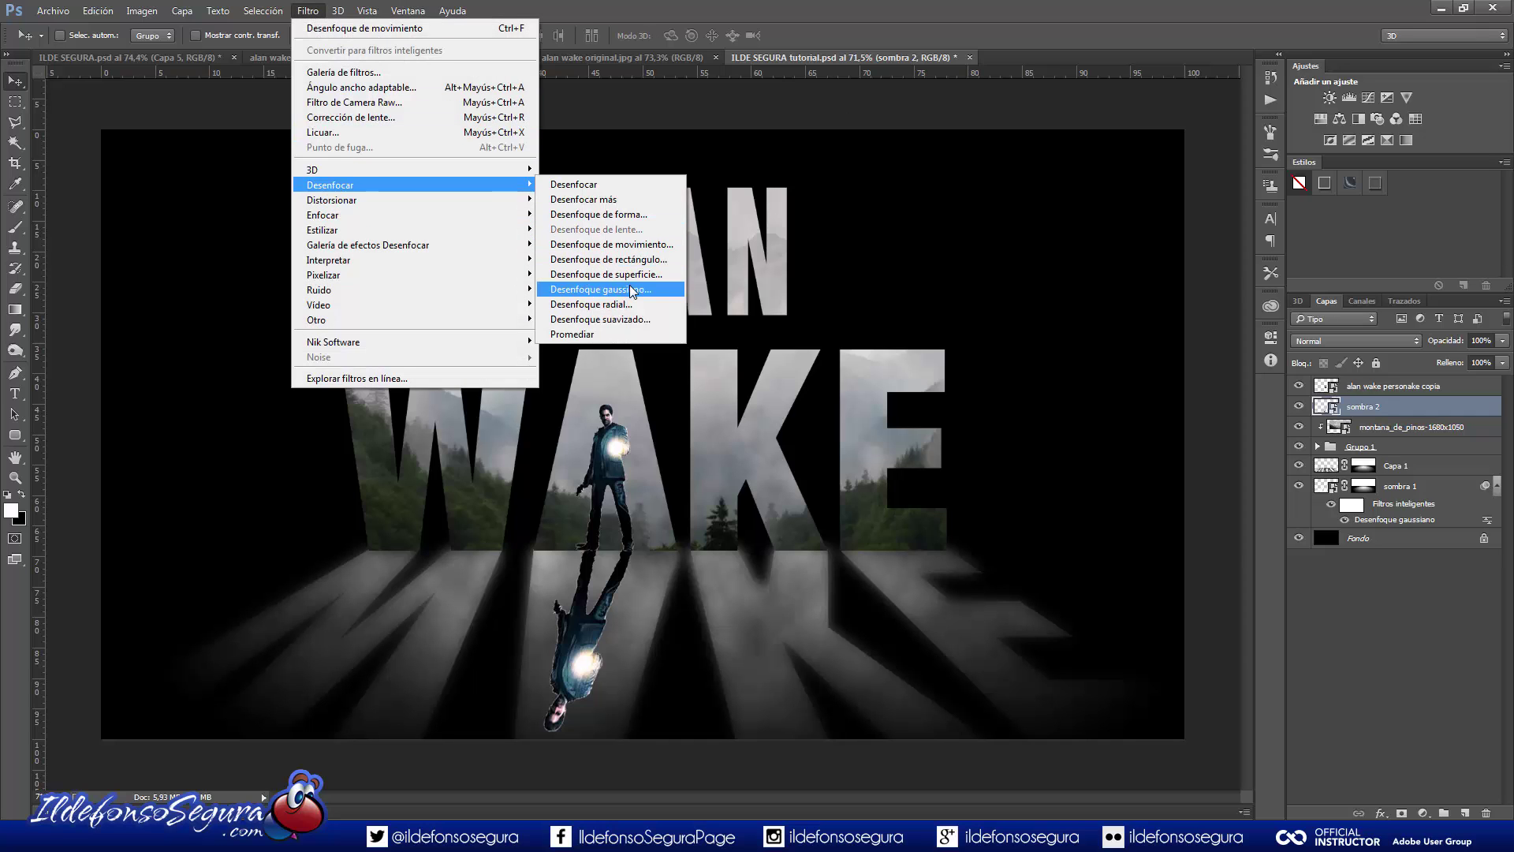
left_click(629, 286)
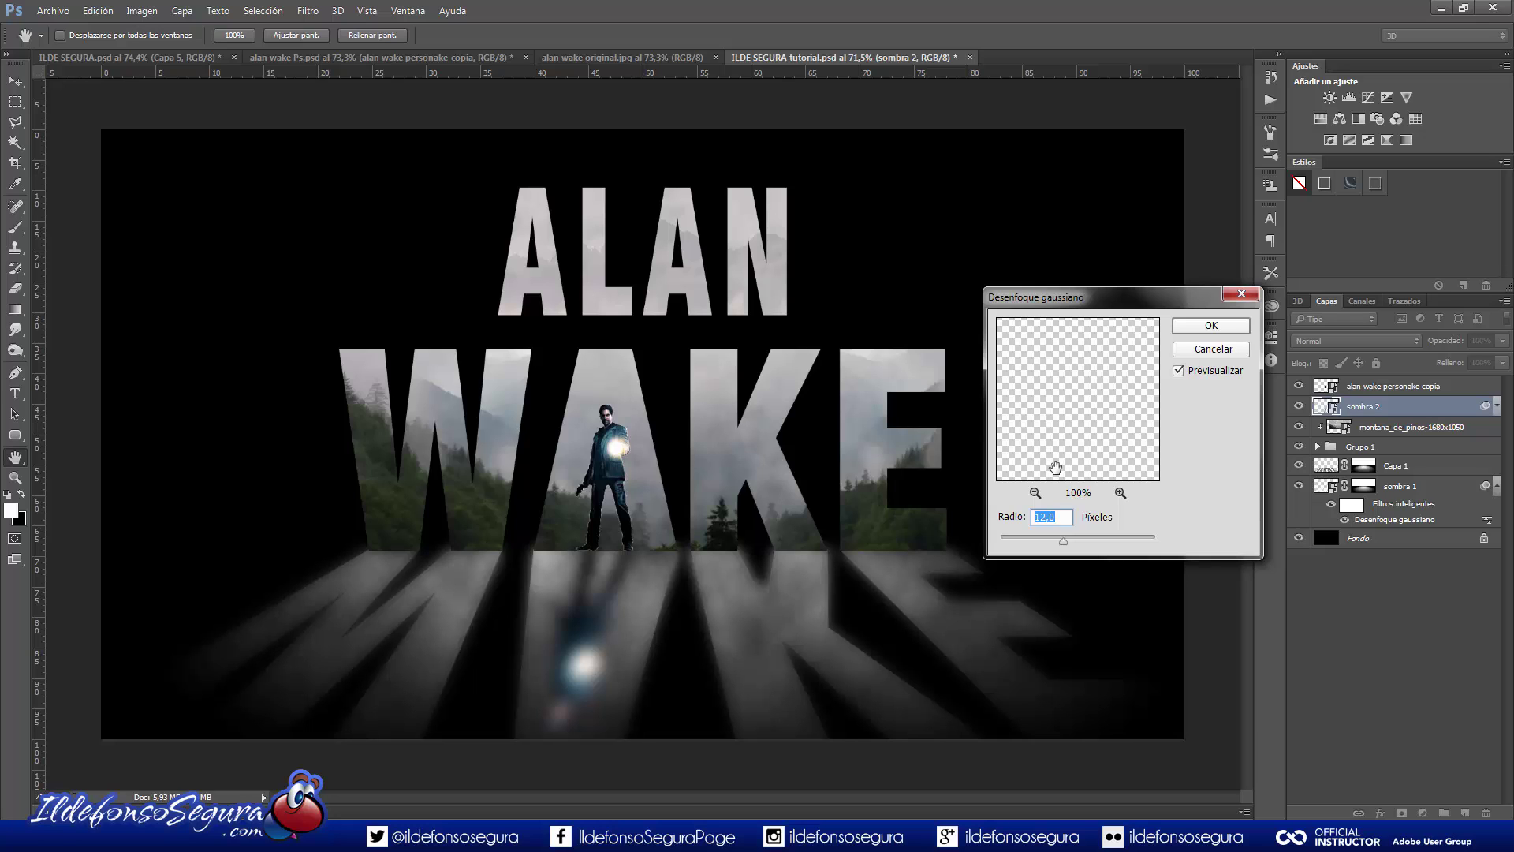
type("5")
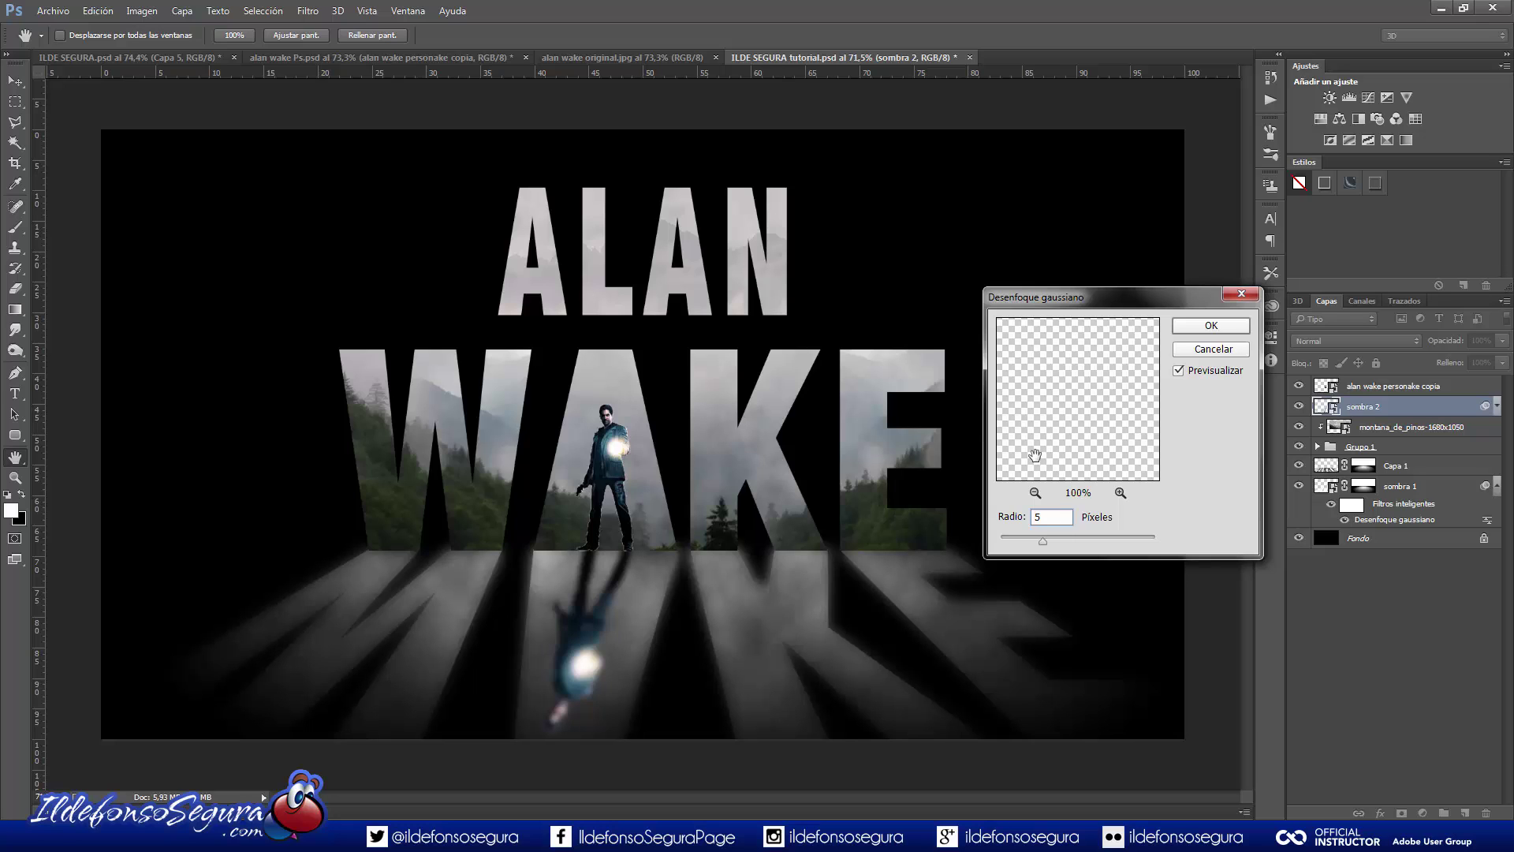
left_click(1189, 323)
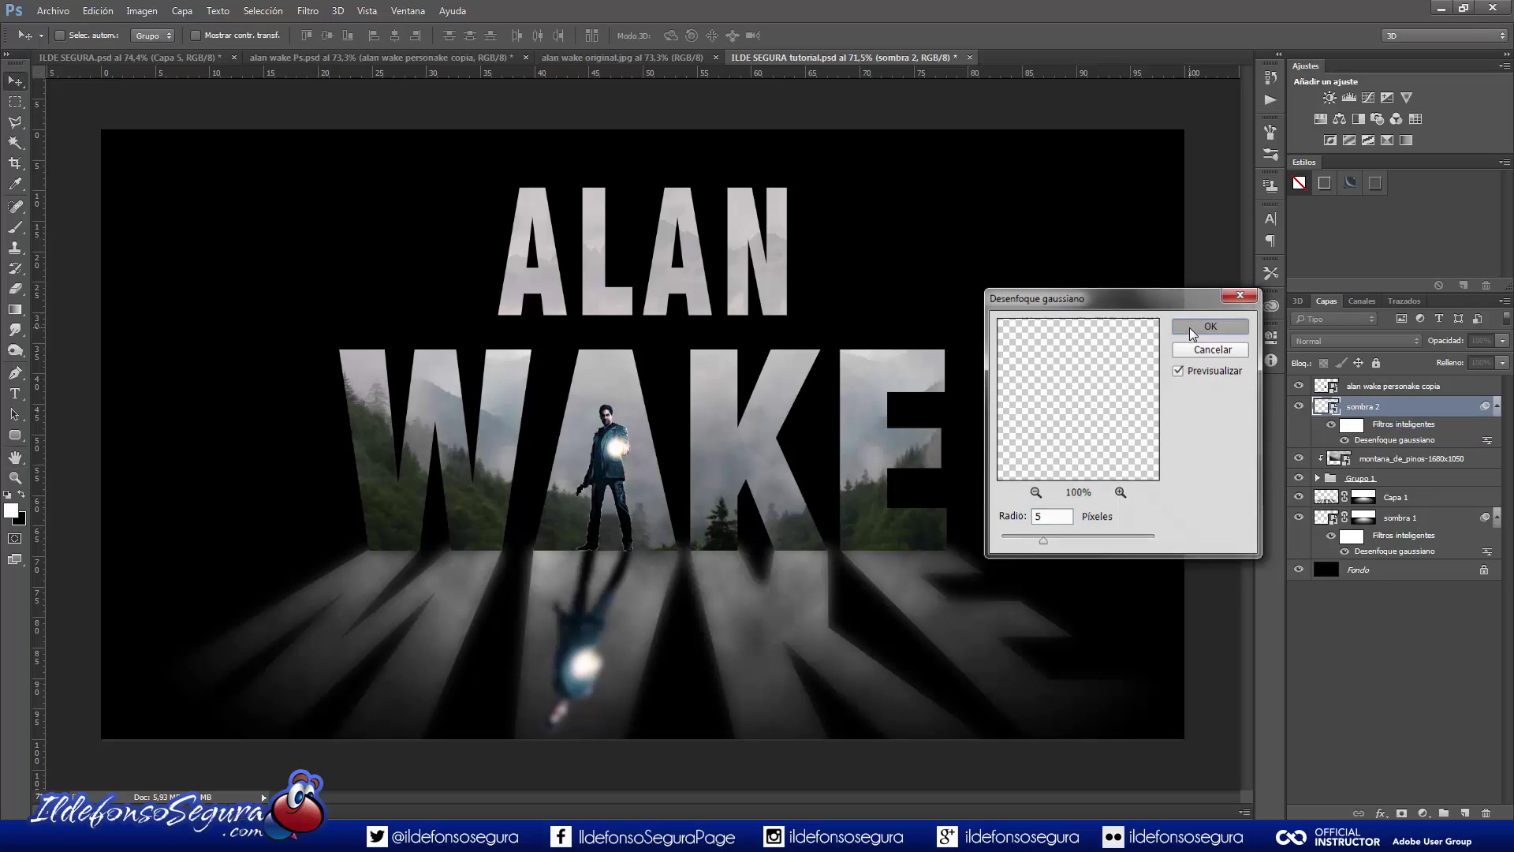
Open the Motion Blur filter for the sombra 2 layer.
left_click(318, 15)
mouse_move(367, 184)
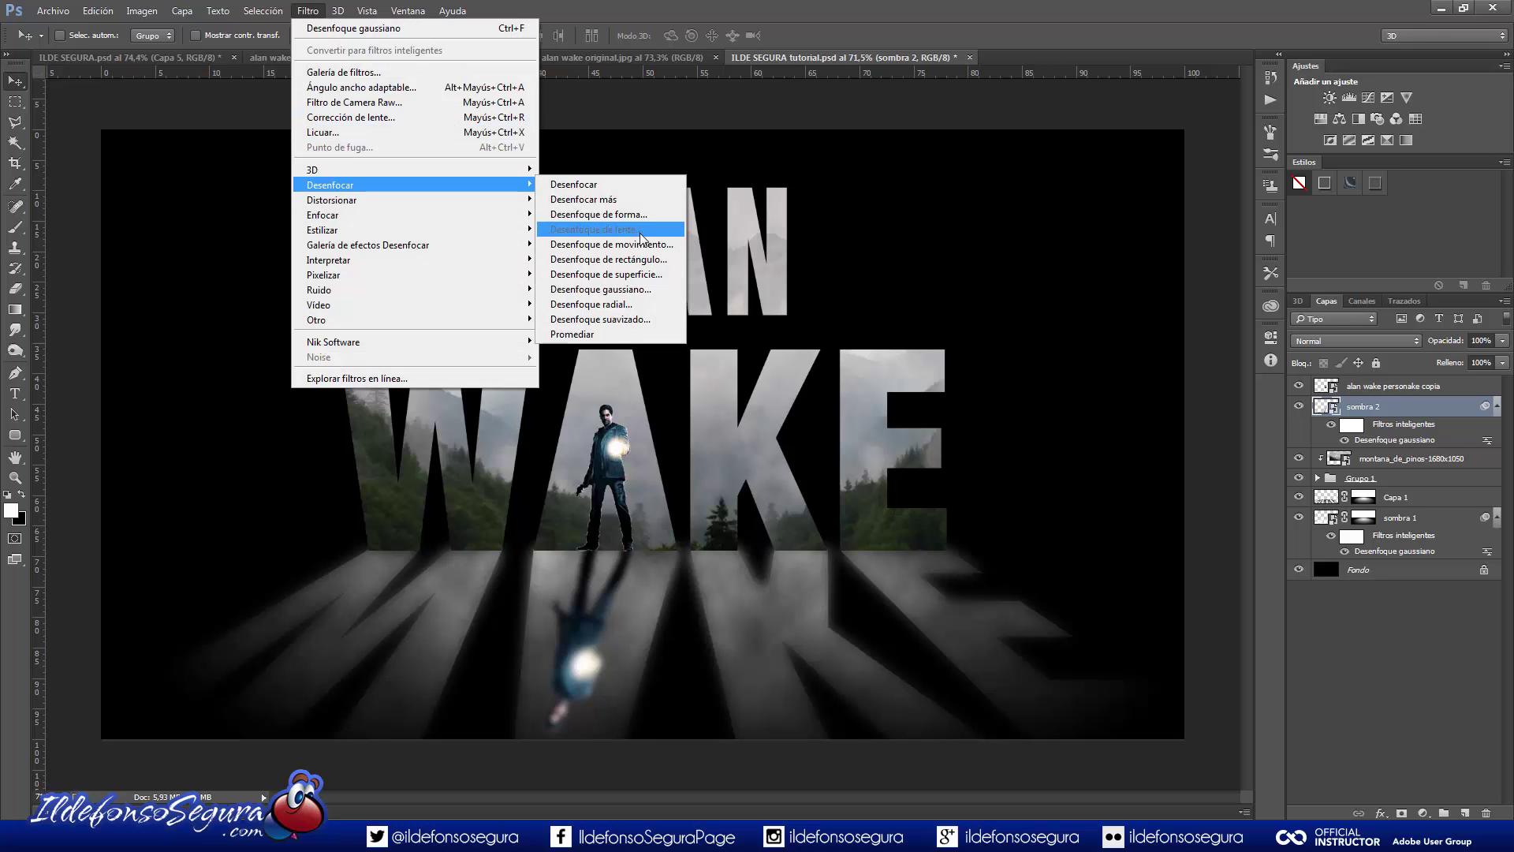
left_click(661, 245)
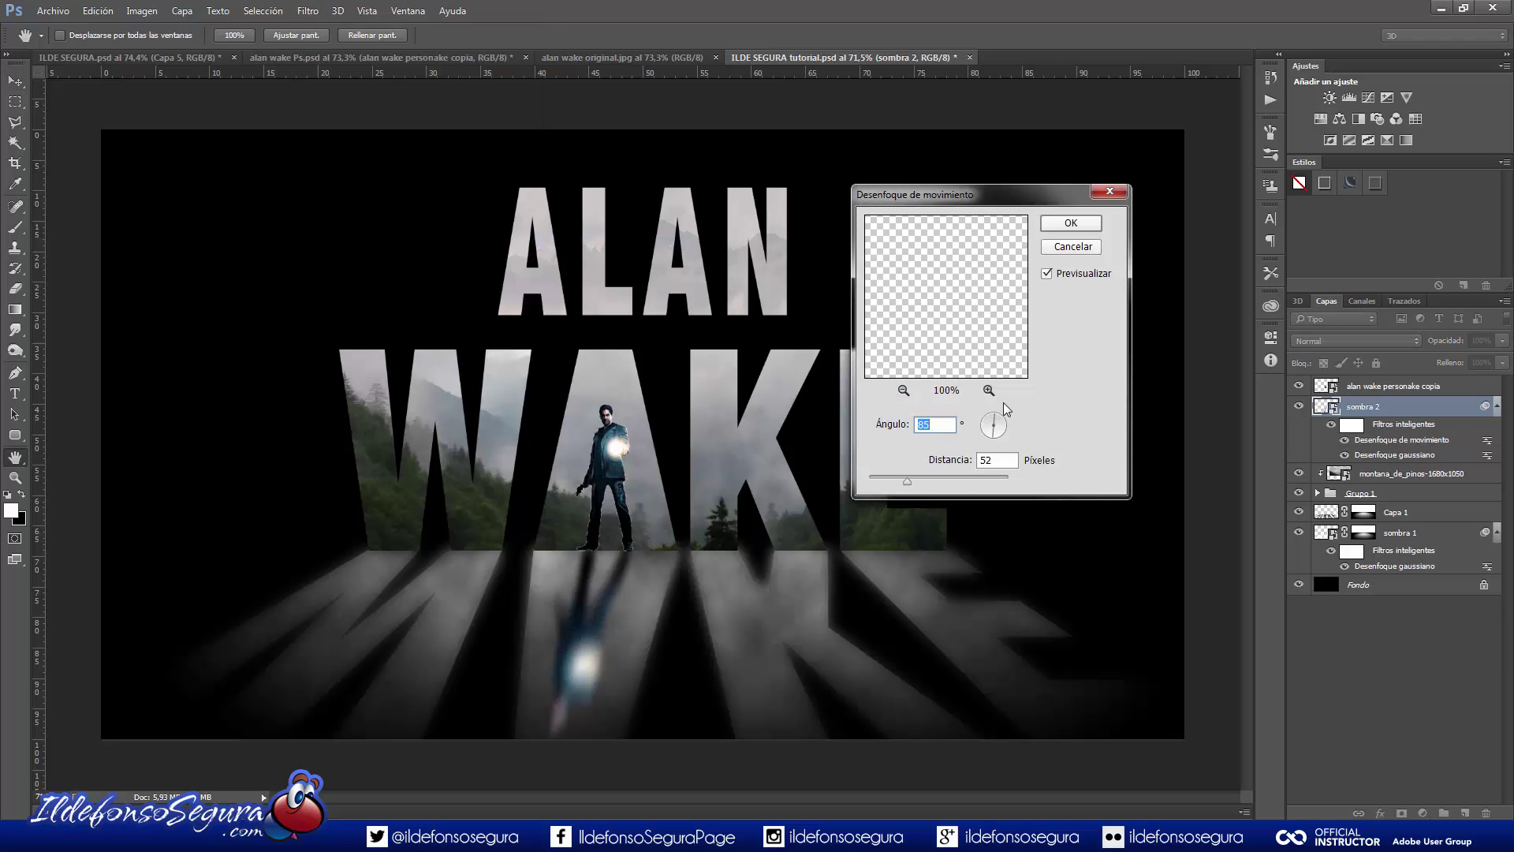